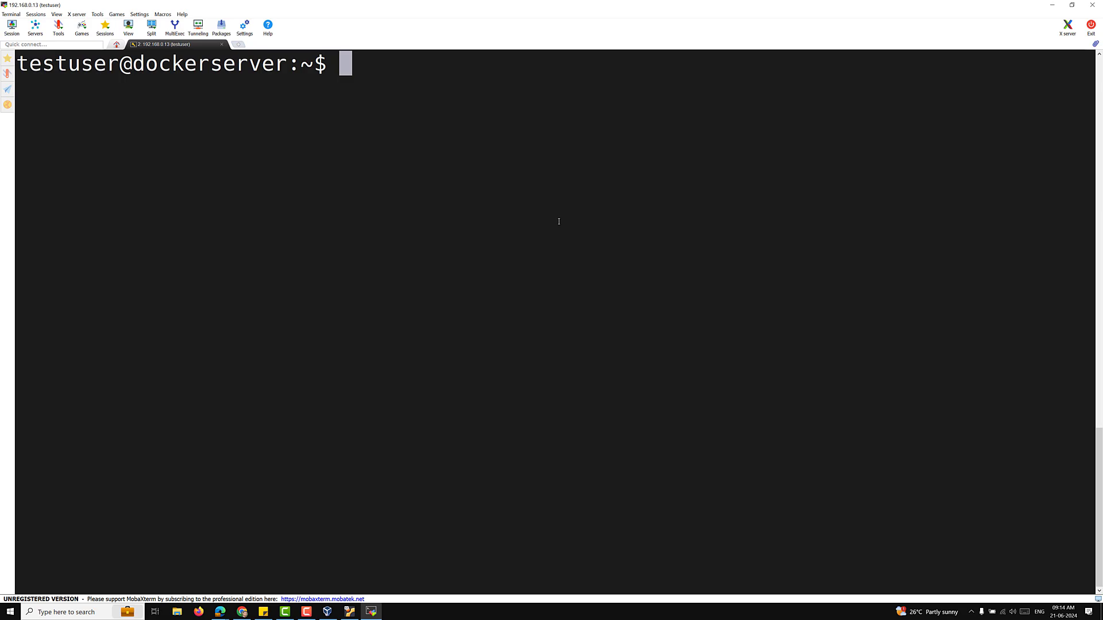
Open Notepad in a maximized window and enlarge the text display to 370%.
key(super+s)
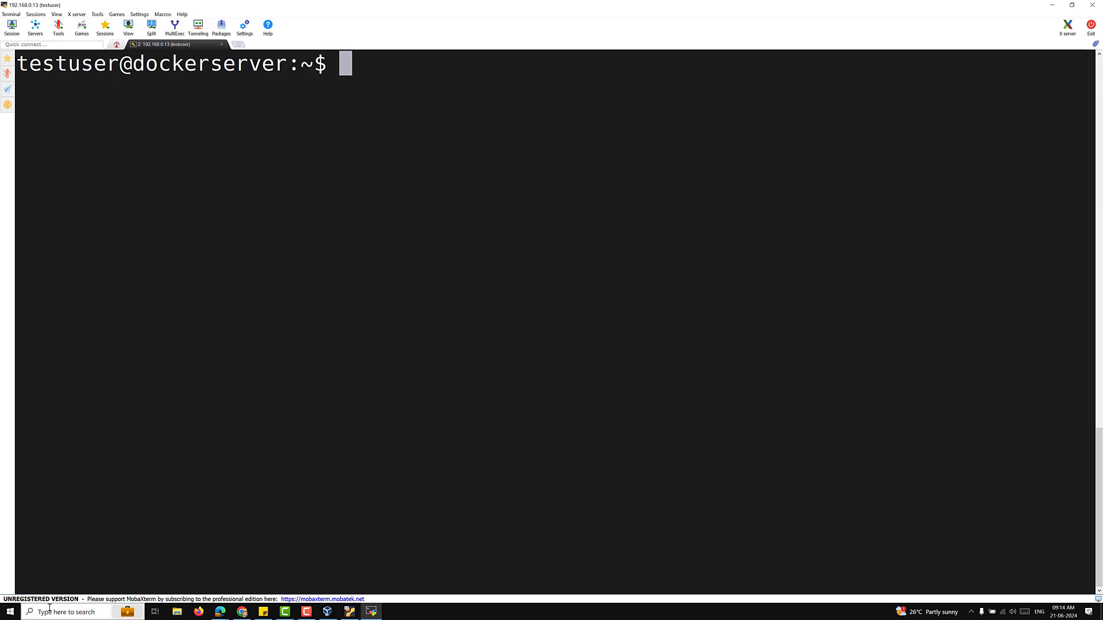
text(note)
key(Return)
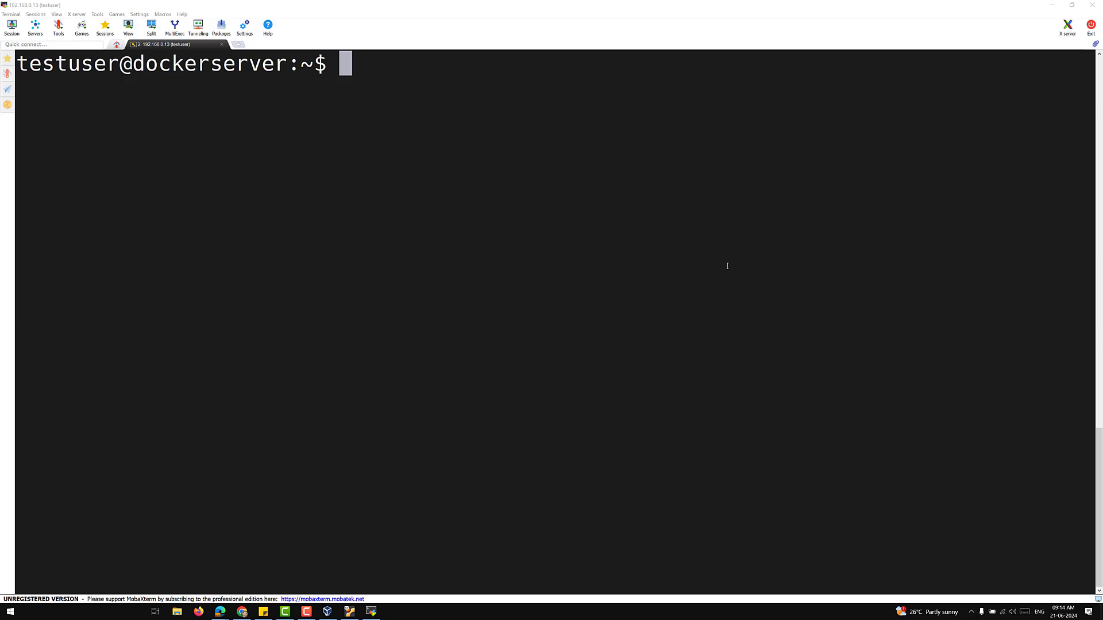
drag(497, 12, 652, 231)
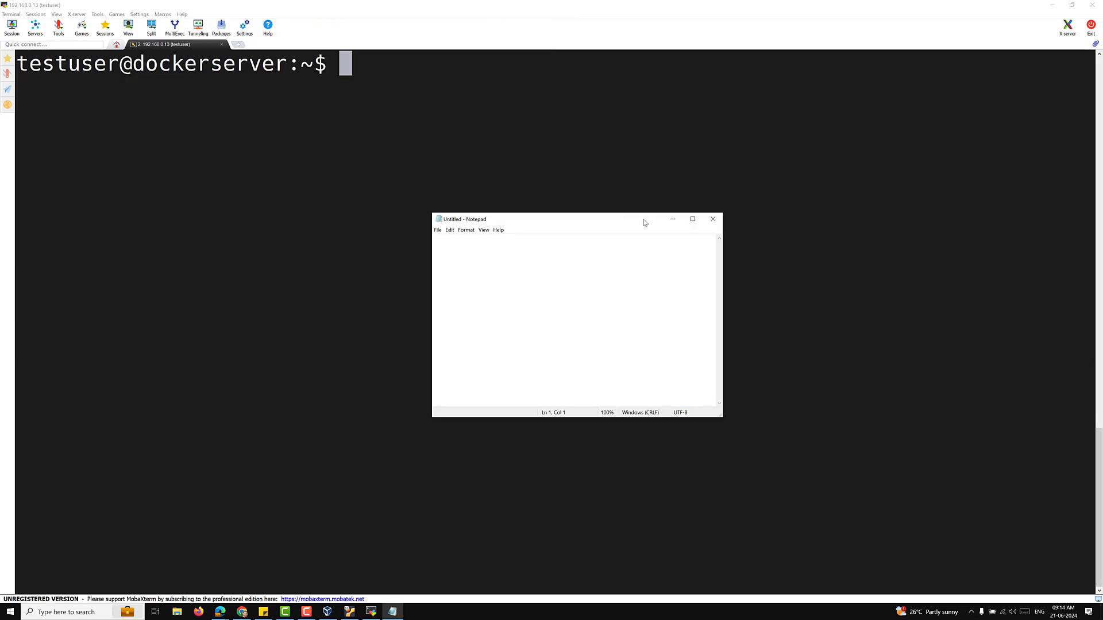
click(694, 222)
scroll(483, 335, up, 6)
scroll(484, 335, up, 14)
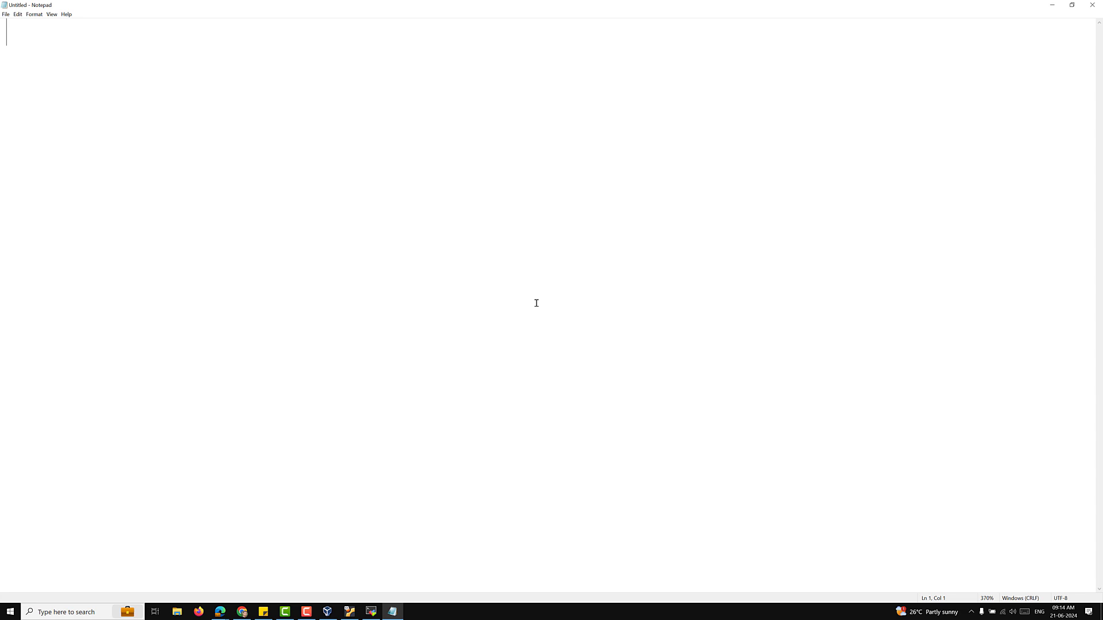
Write the heading "bind mount" and, below a blank line, list the options -v and --mount on separate lines.
text(bind mount)
key(Return)
key(Return)
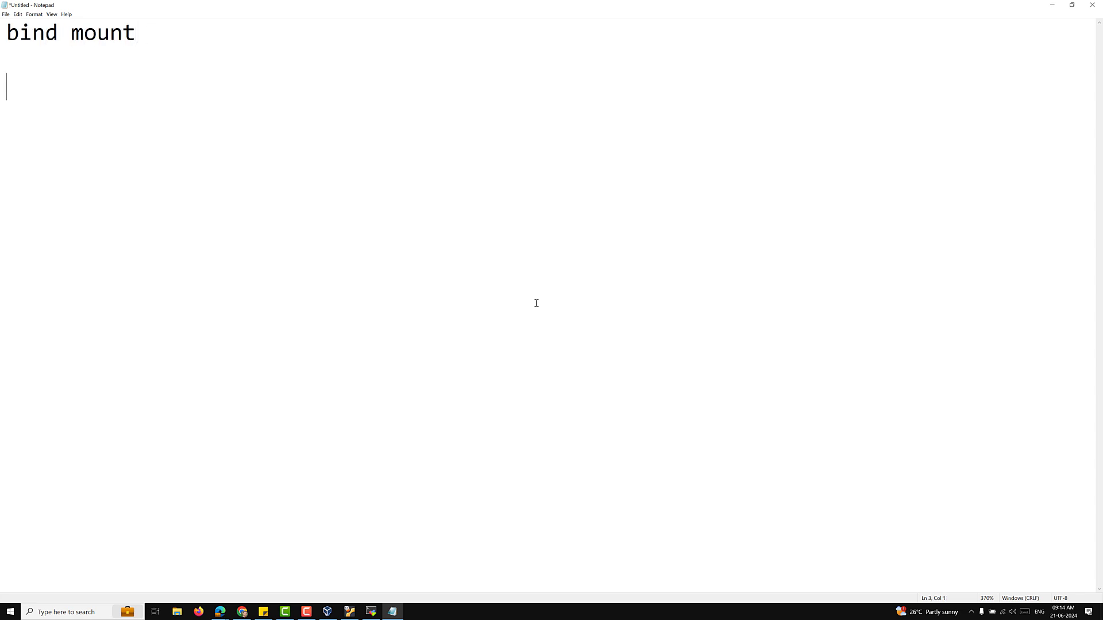
text(-v)
key(Return)
text(--mount)
key(Return)
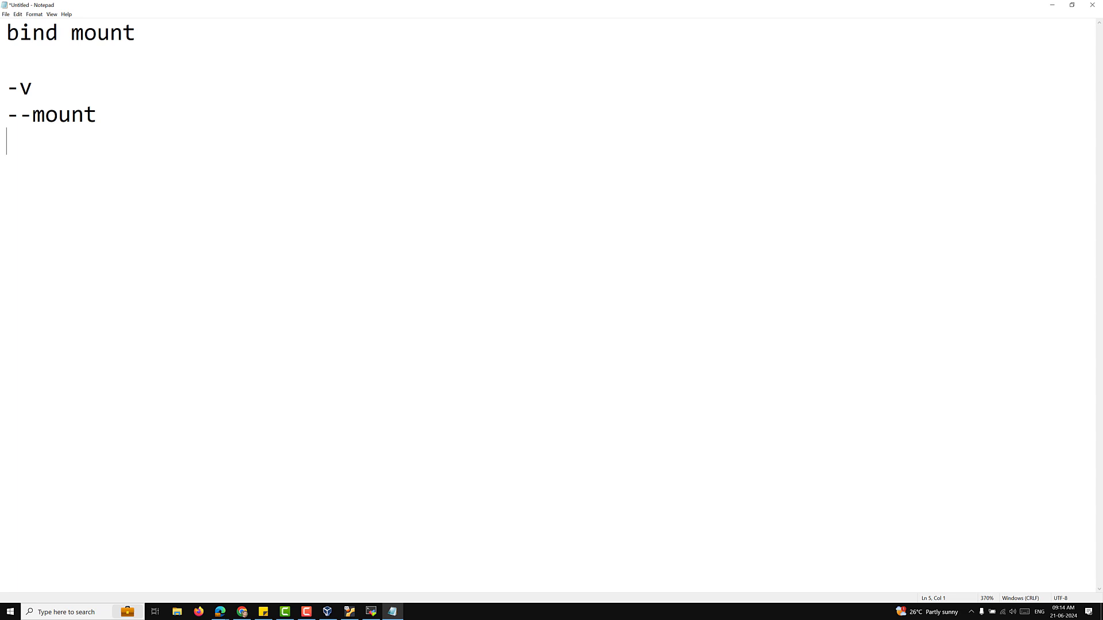
key(alt+Tab)
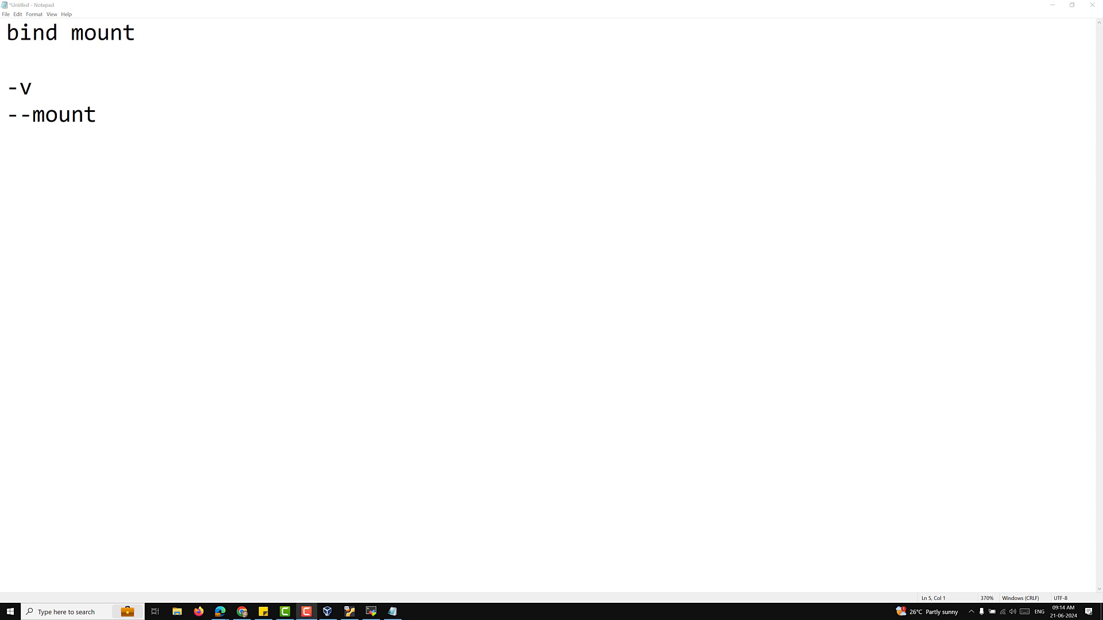
key(alt+Tab)
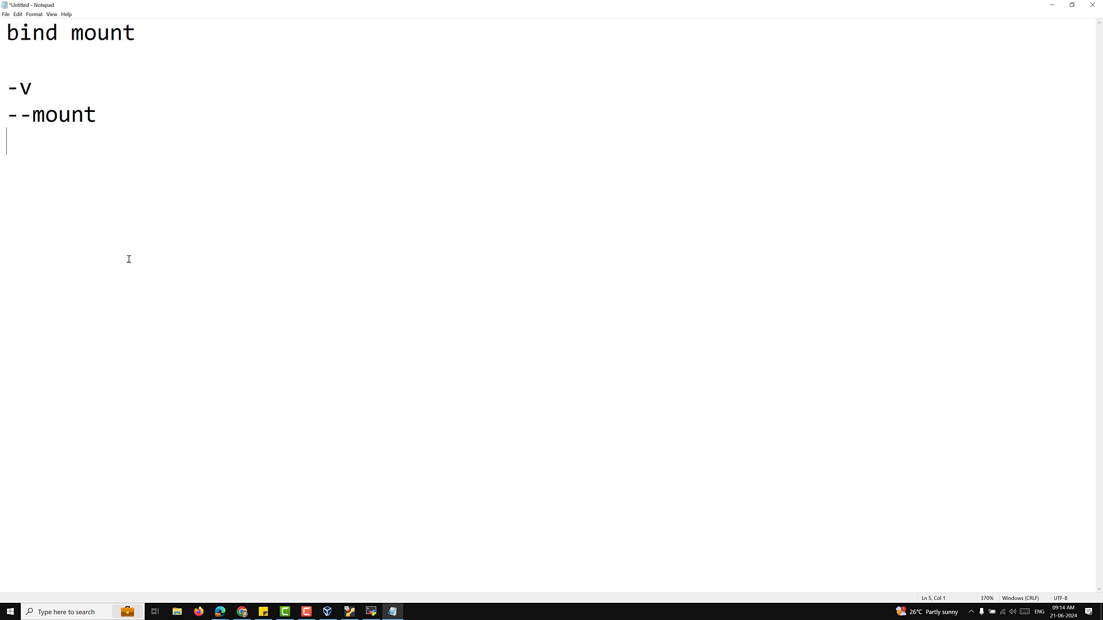
Below the option list, start an example command reading "docker container run -d -v".
key(Return)
key(Return)
text(docke)
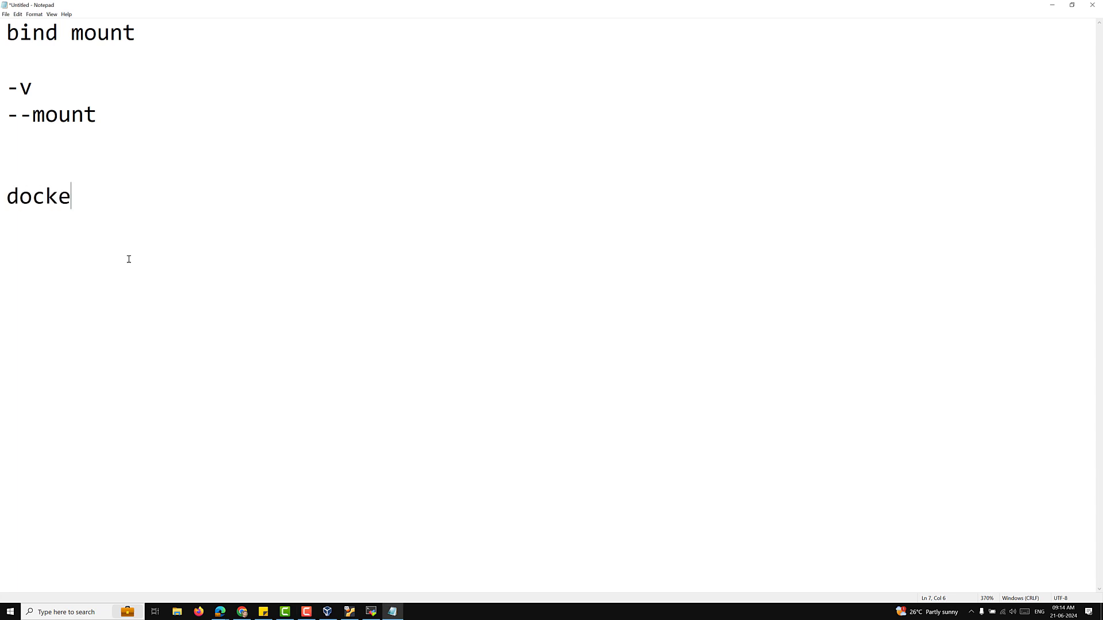
text(r container)
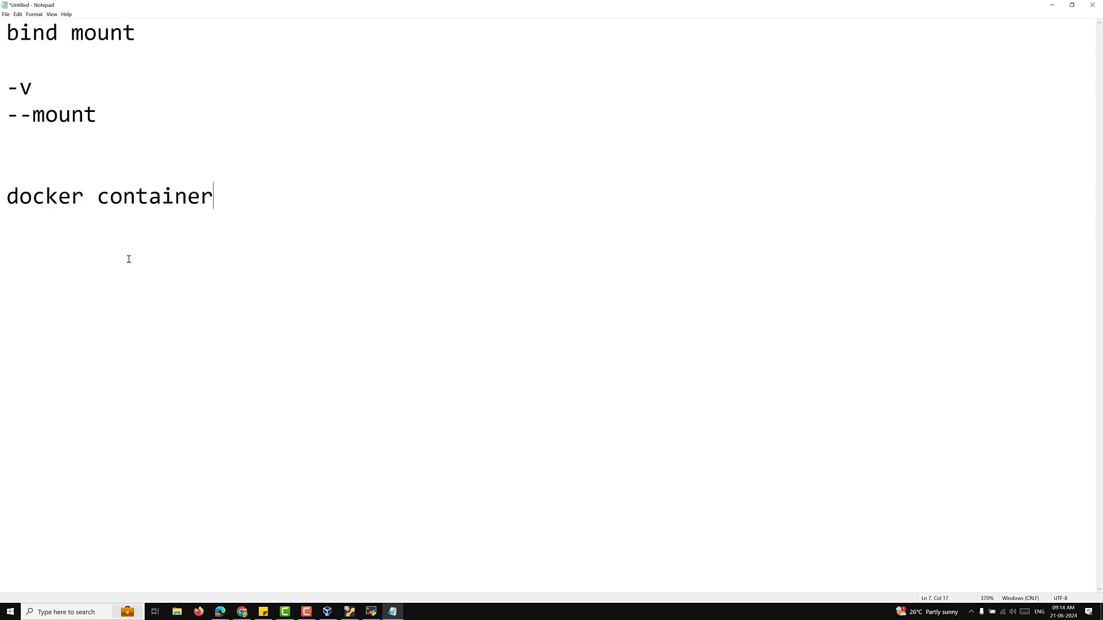
text( run -f)
key(BackSpace)
key(BackSpace)
text(d -v )
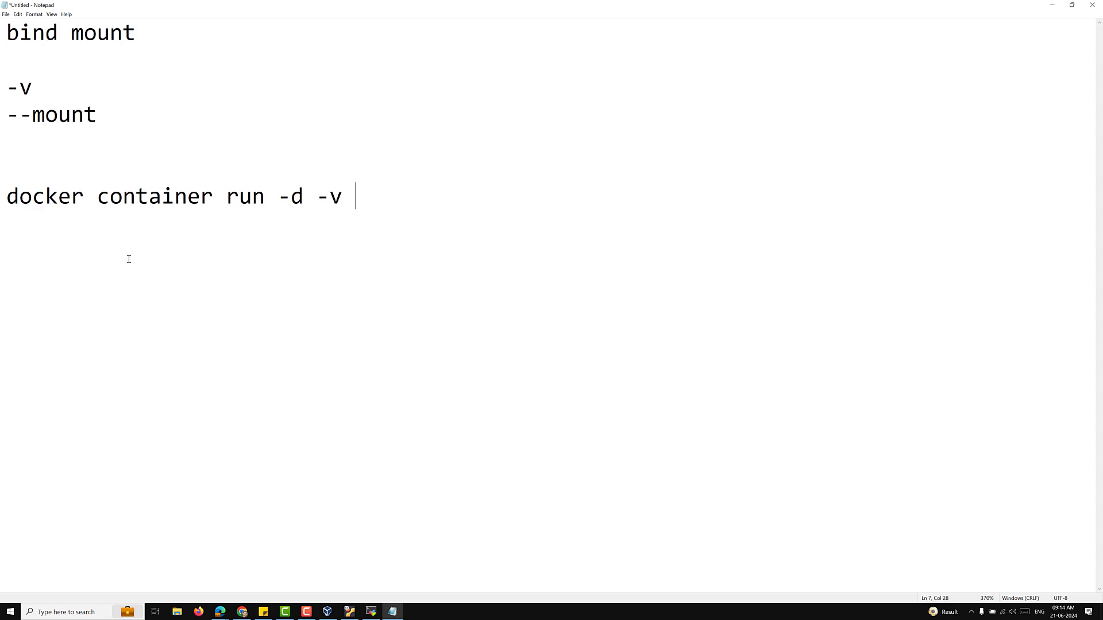
Complete the -v example with the mapping "/nginx-data:/usr./share/nginx/html" and "--name image name".
text(/nginx)
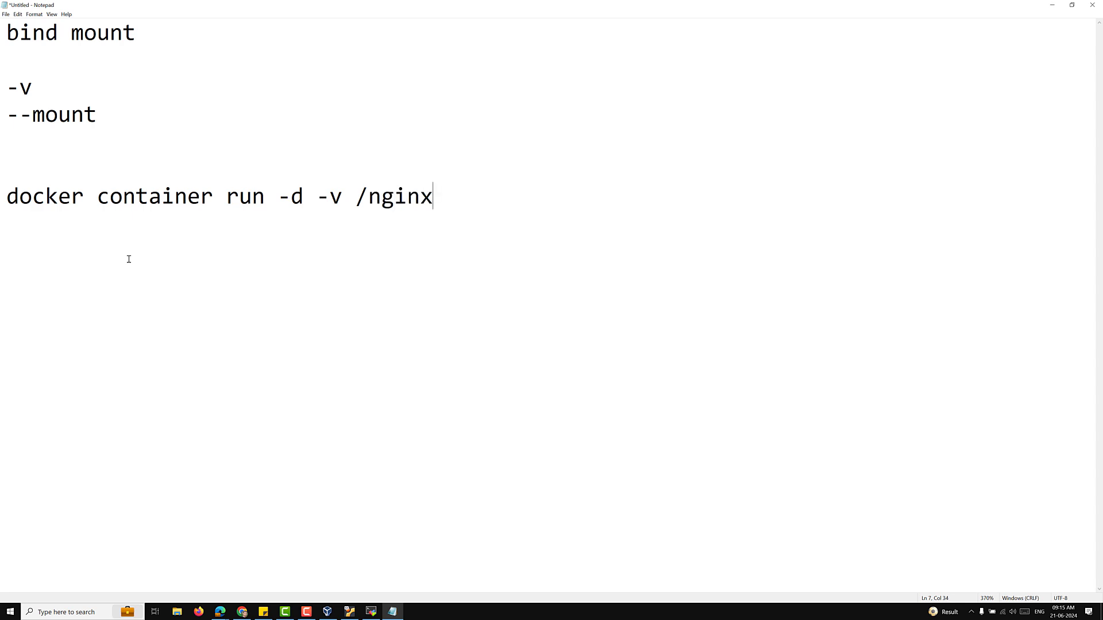
text(-data:/usr./share.)
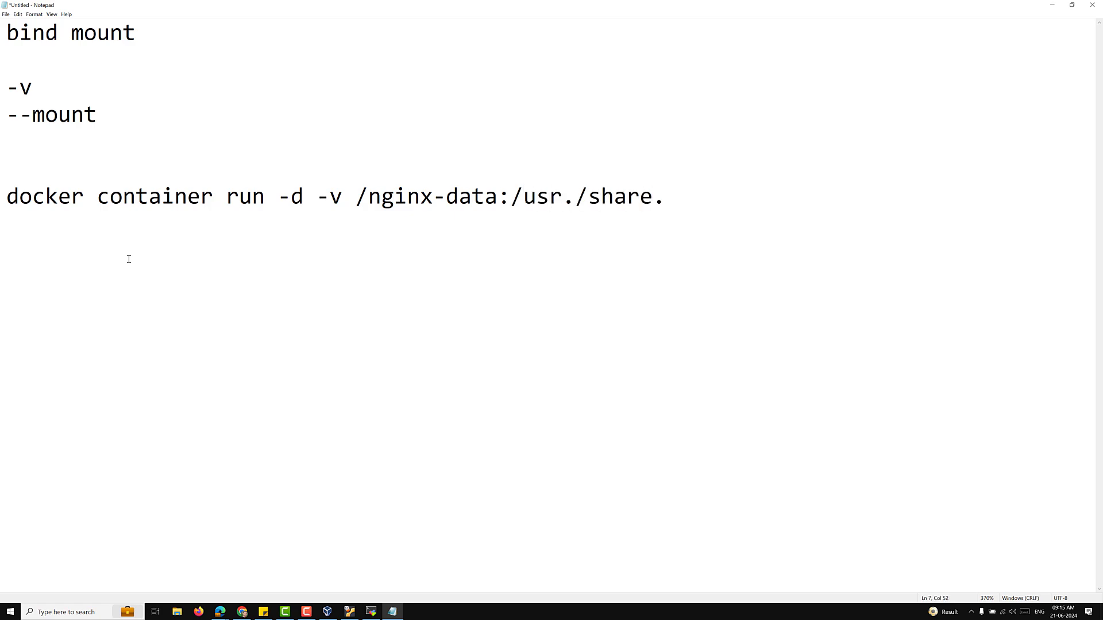
text(nginx/html)
key(Left)
key(Left)
key(Left)
key(Left)
key(Left)
key(Left)
key(Left)
key(Left)
key(Left)
key(Left)
key(BackSpace)
text(/)
key(Right)
key(End)
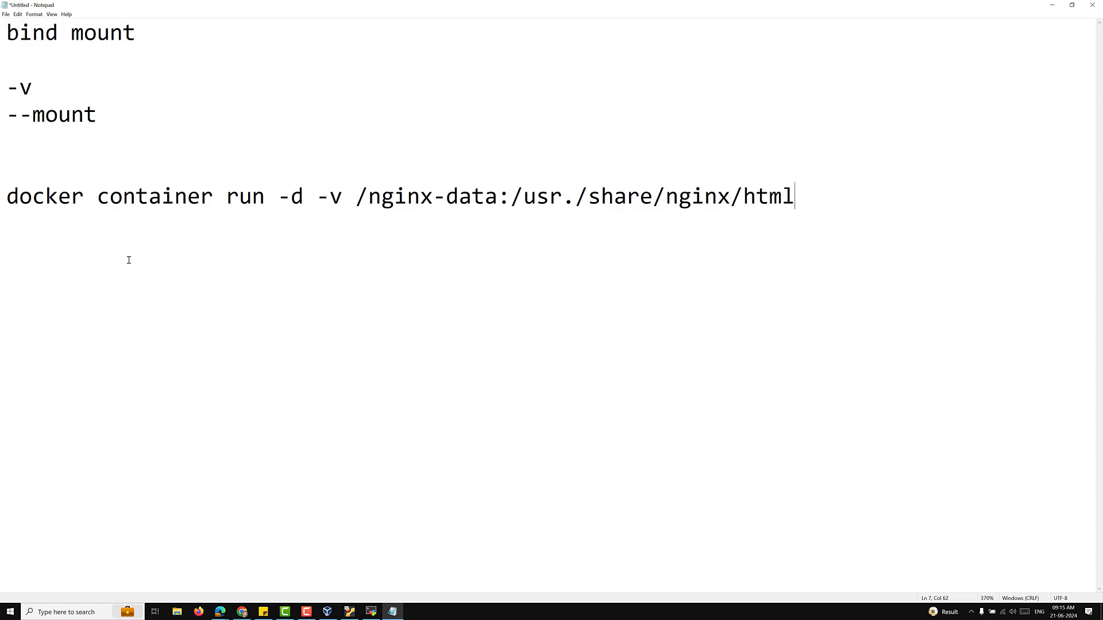
text(--name image name)
key(Return)
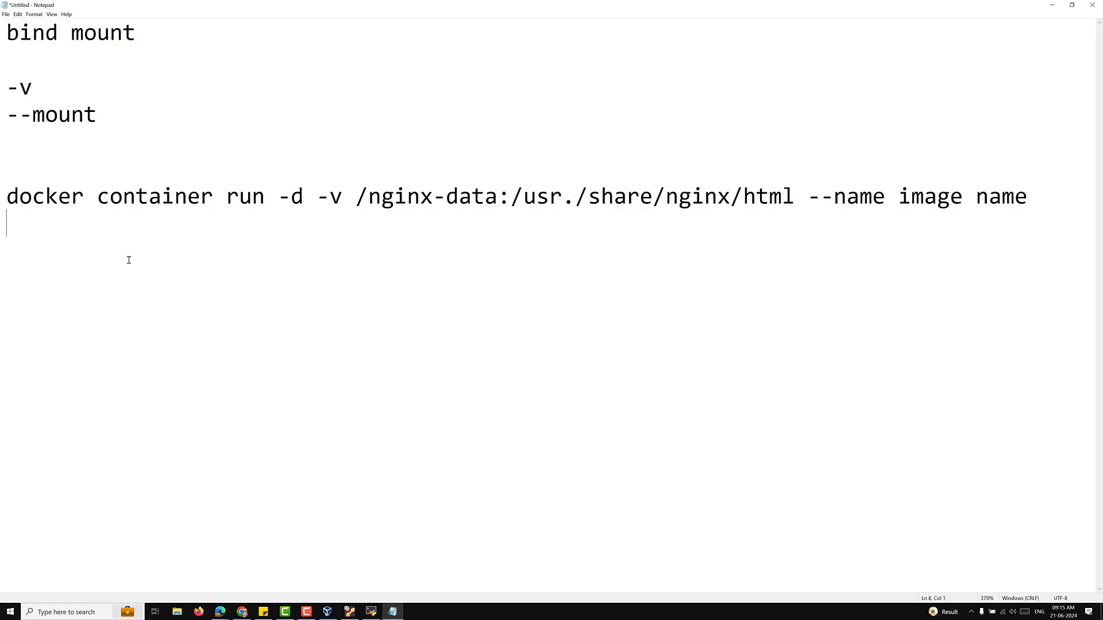
Add a second example below: "docker container run -d --mount type=bind,source=/app-data,target=/usr/nginx -name imagename".
key(Return)
text(docker container ru)
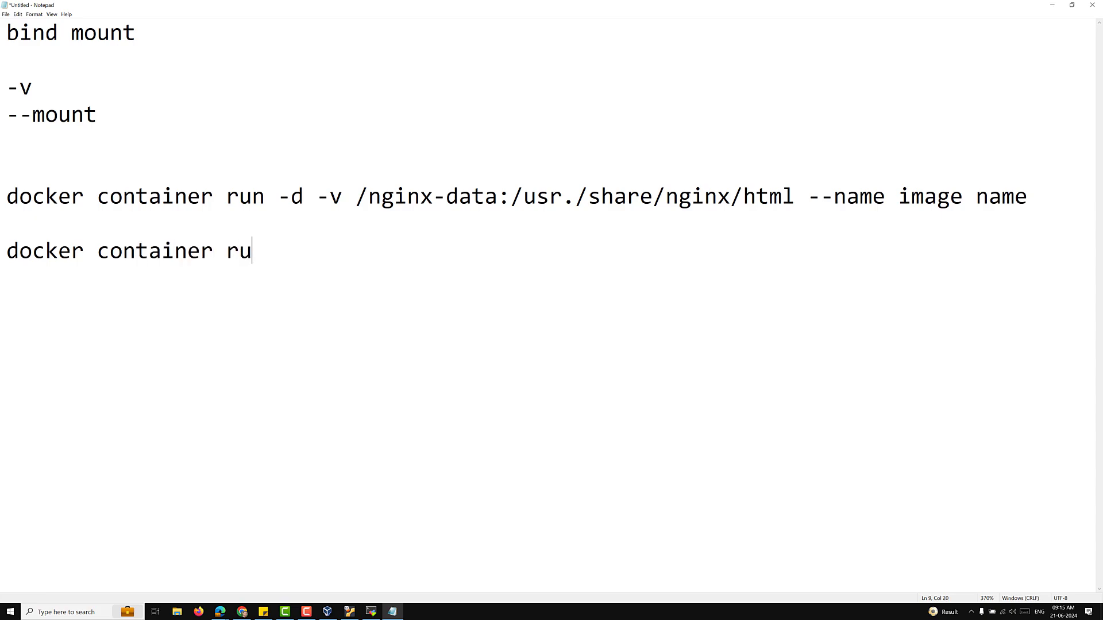
text(n -d --mount)
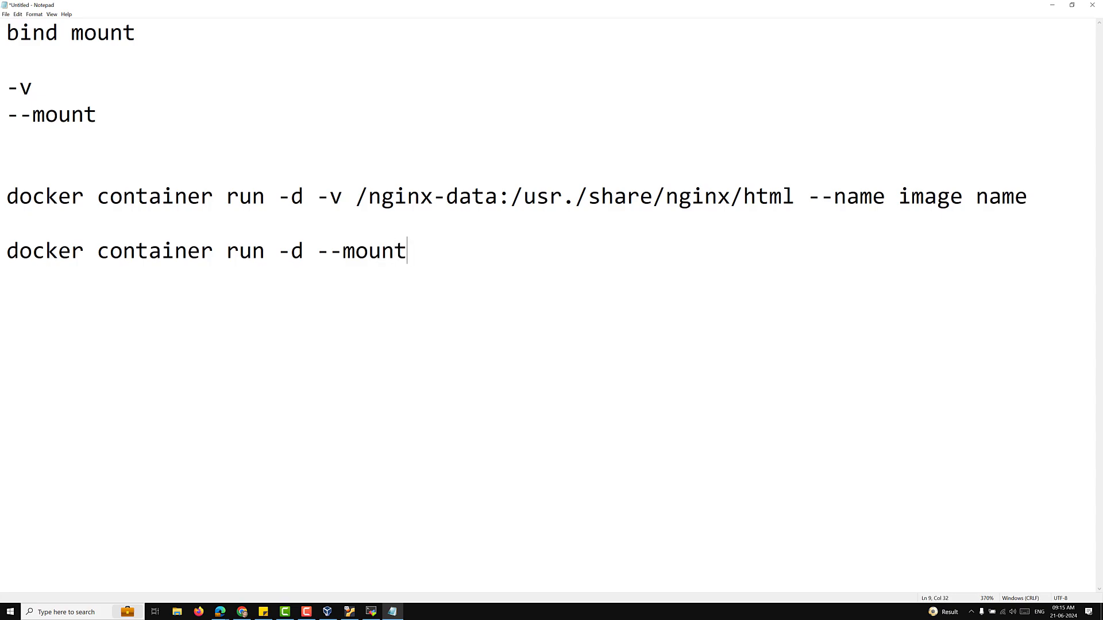
text( type=bind,)
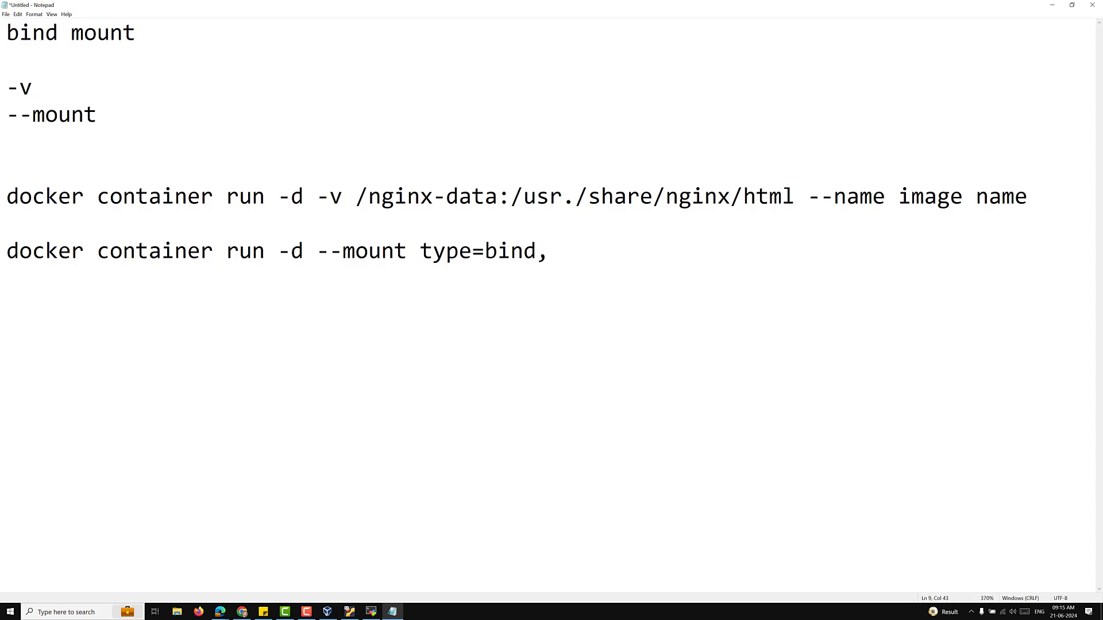
text(source=/app-data,)
key(BackSpace)
text(target=/)
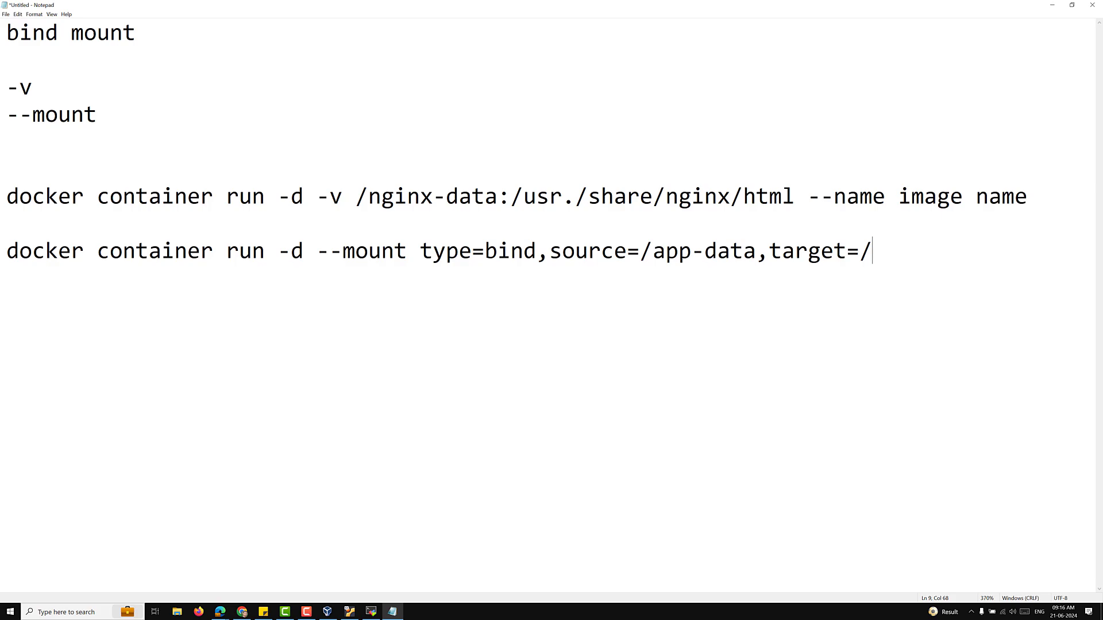
text(usr/nginx )
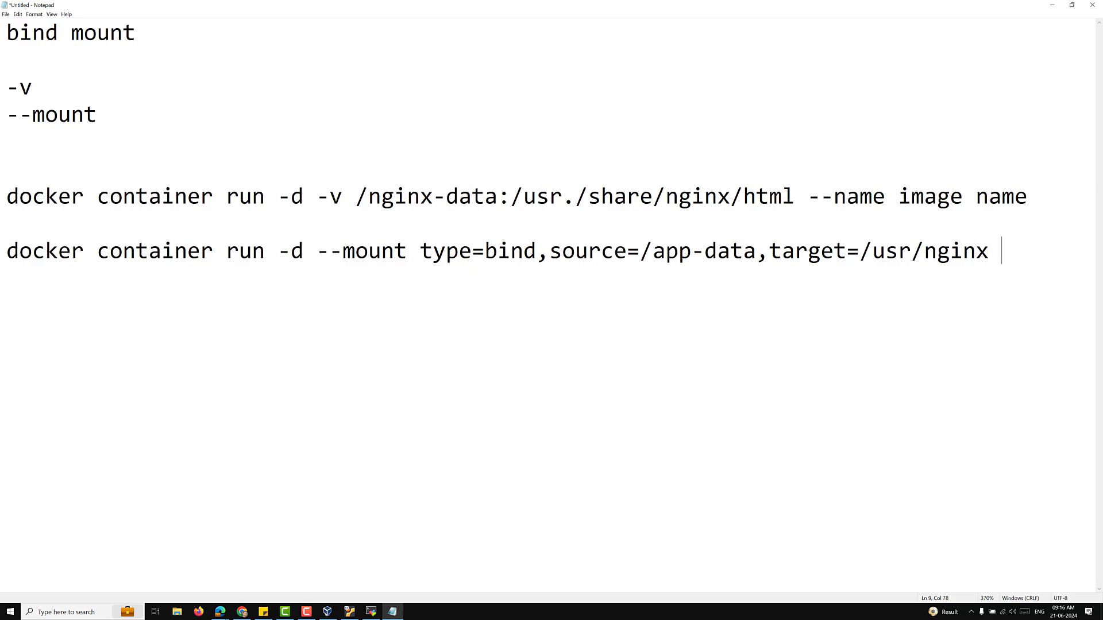
text(-name imagename)
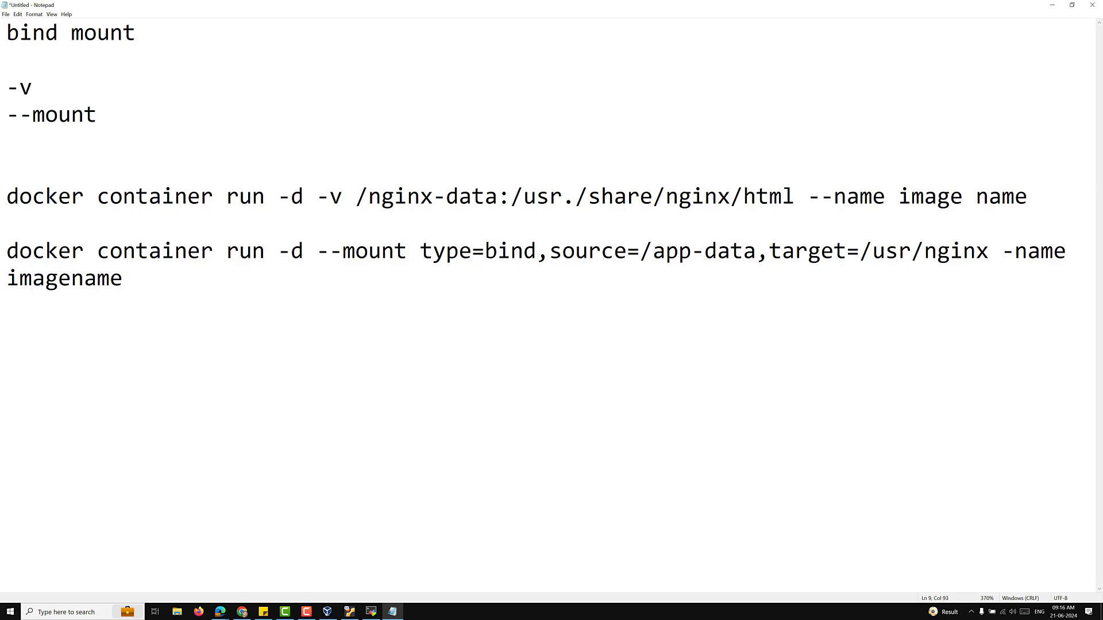
key(alt+Tab)
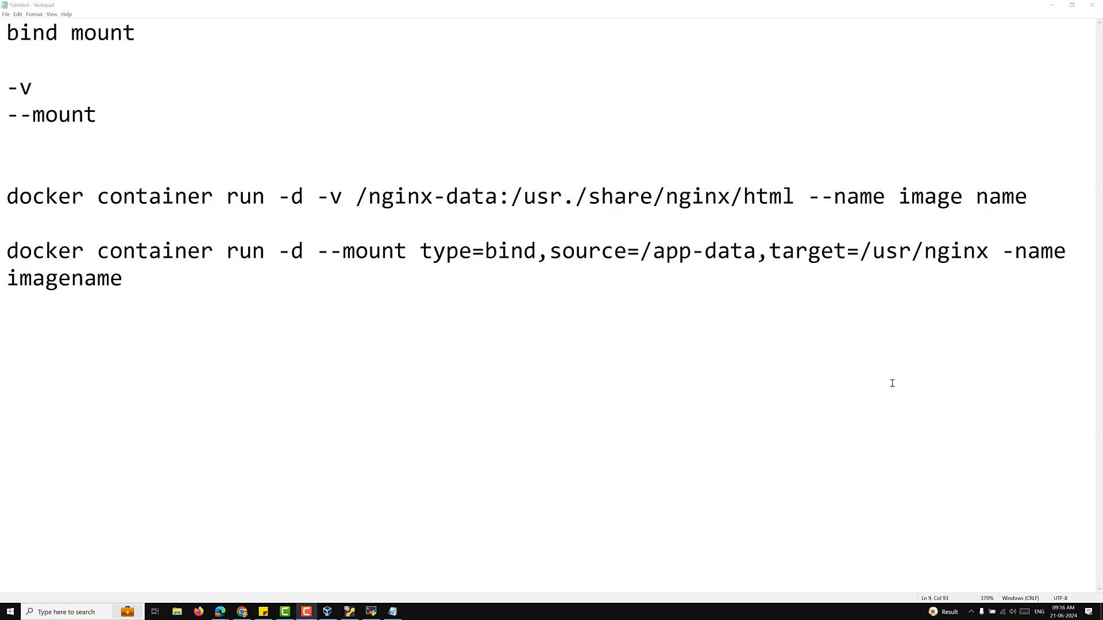
drag(273, 289, 6, 189)
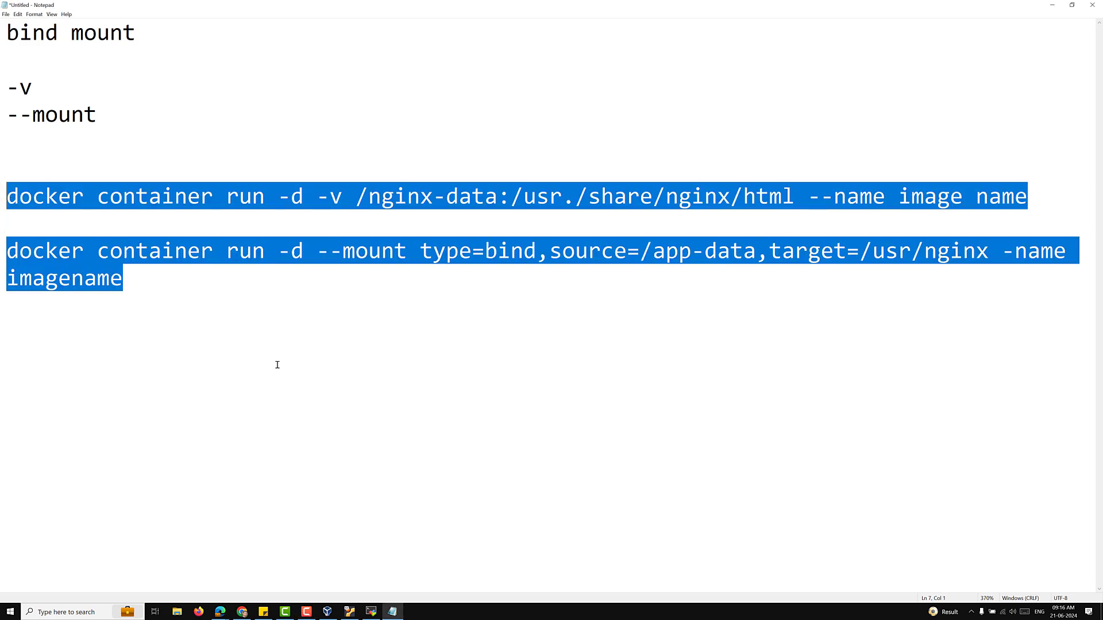
click(303, 414)
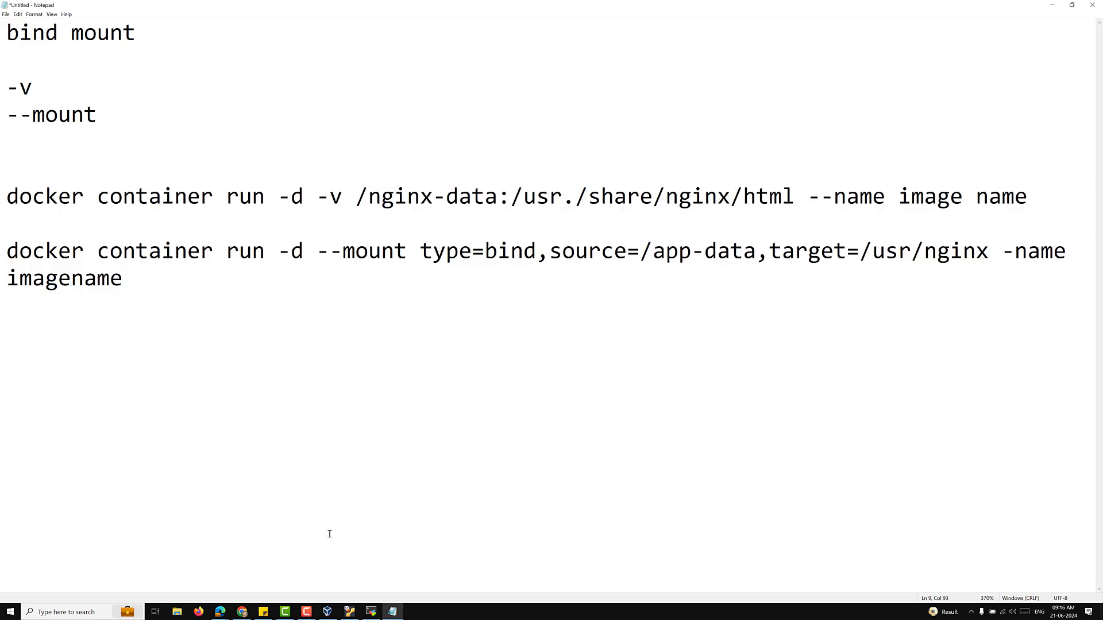
Switch to the MobaXterm terminal session and start a "docker container" command at the prompt.
click(371, 612)
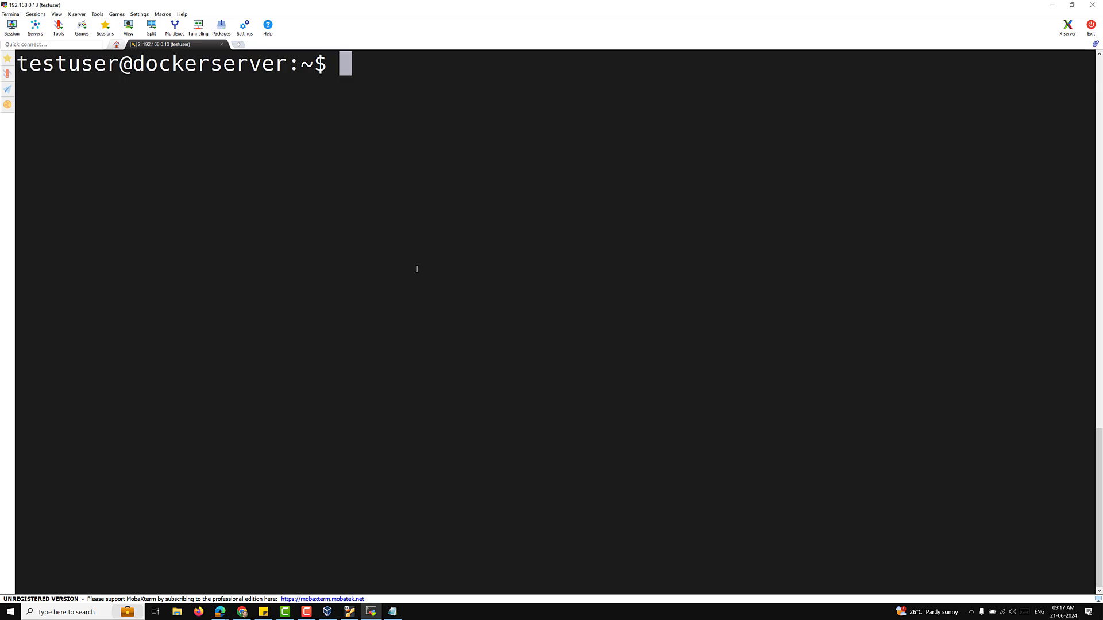
text(docke)
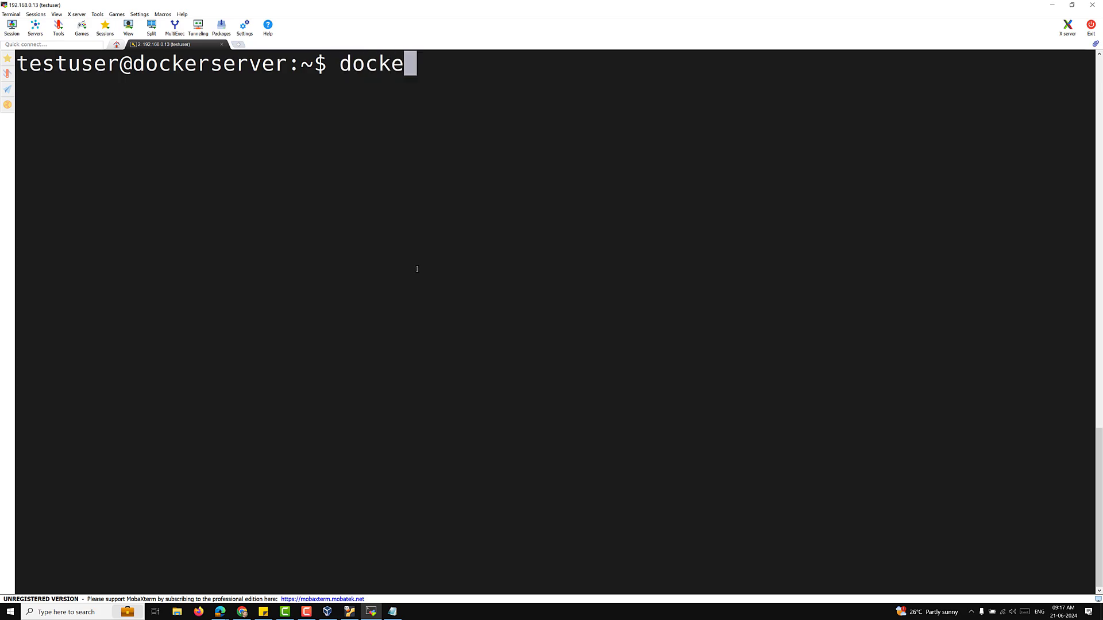
text(r container ru)
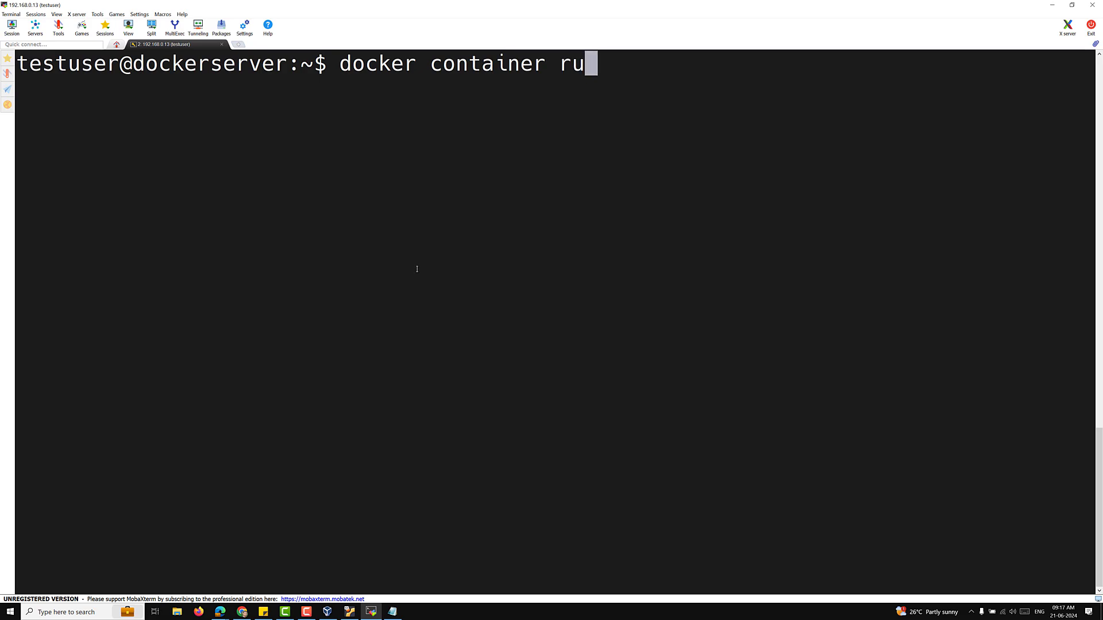
text(n -d --name)
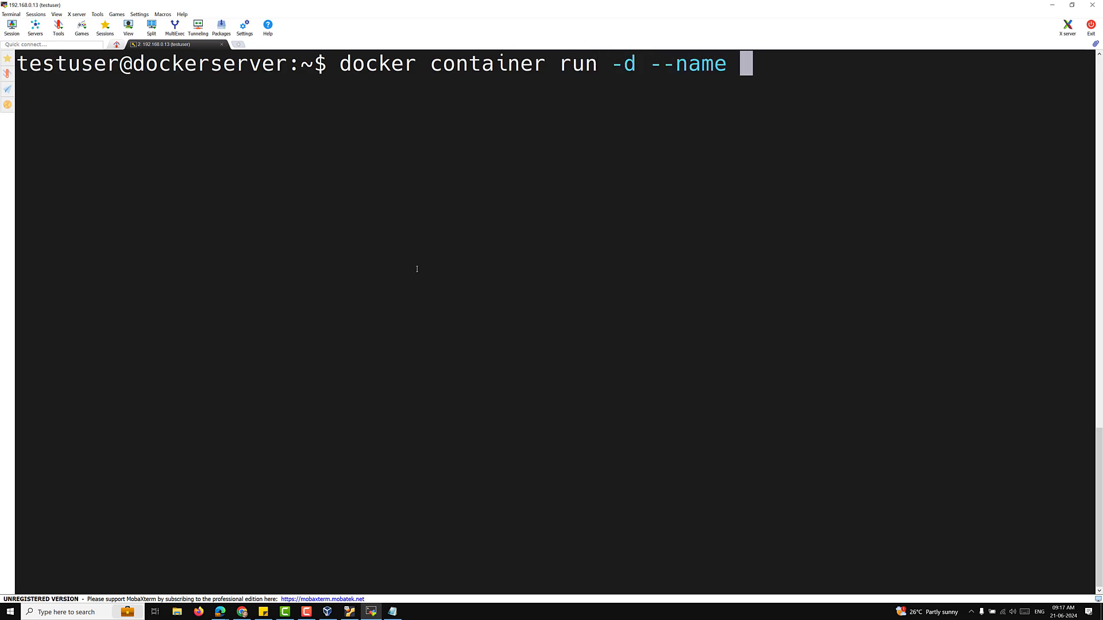
key(BackSpace)
key(BackSpace)
key(BackSpace)
key(BackSpace)
key(BackSpace)
key(BackSpace)
key(BackSpace)
key(BackSpace)
key(BackSpace)
key(BackSpace)
key(BackSpace)
key(BackSpace)
key(BackSpace)
key(BackSpace)
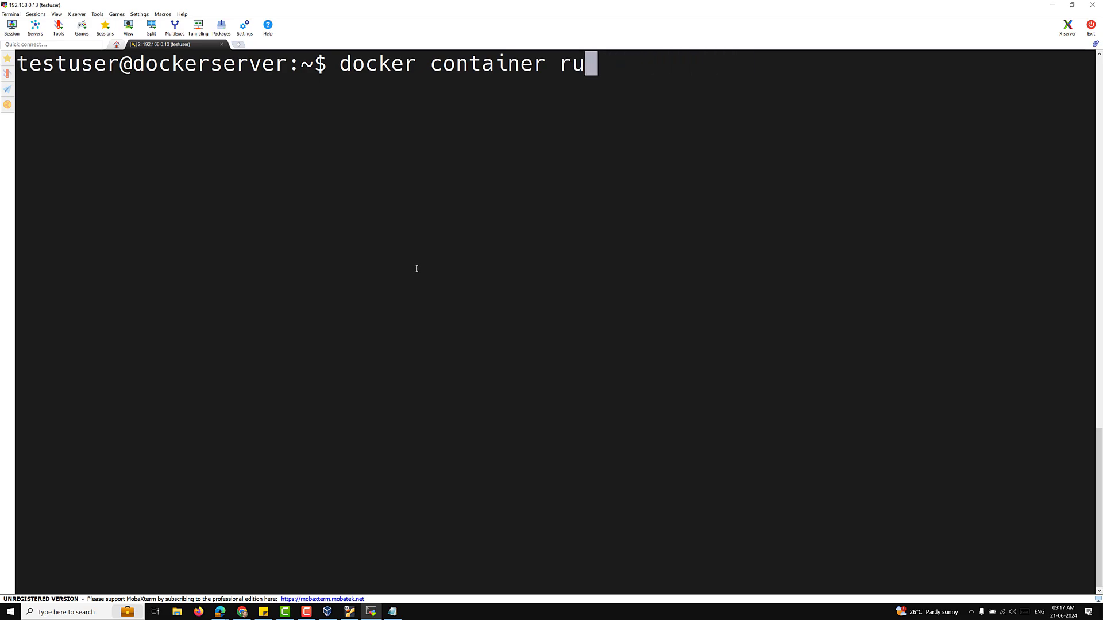
List all containers, including stopped ones, by completing and running "docker container ps -a".
text(ps -a)
key(Return)
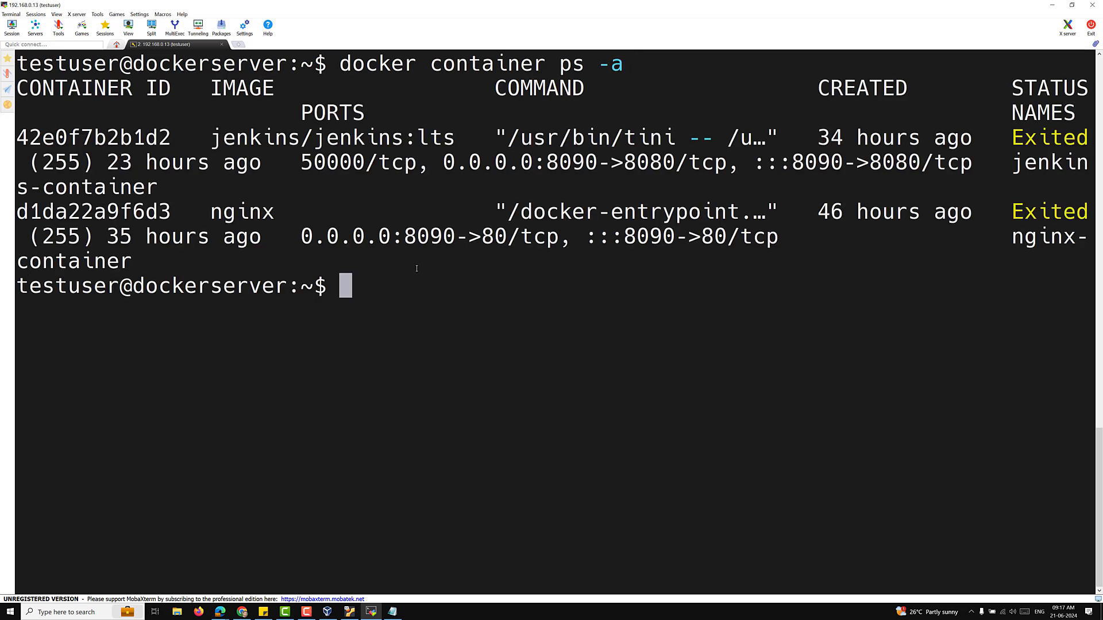
Enter the forced removal command "docker container rm -f nginx-container" without running it.
text(docker container rm -f ng)
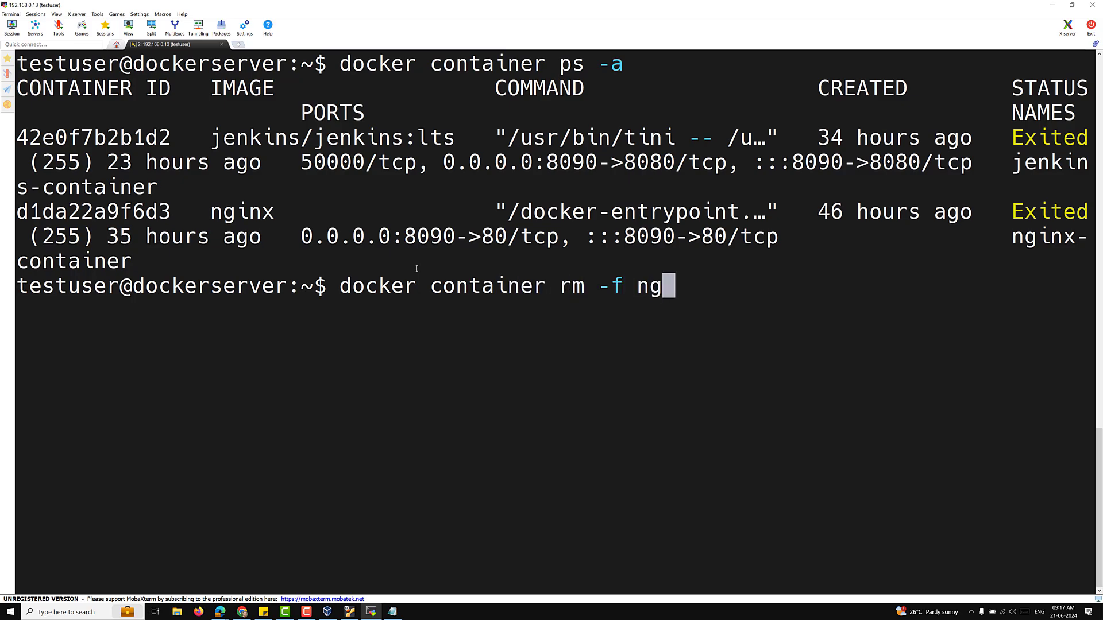
key(Tab)
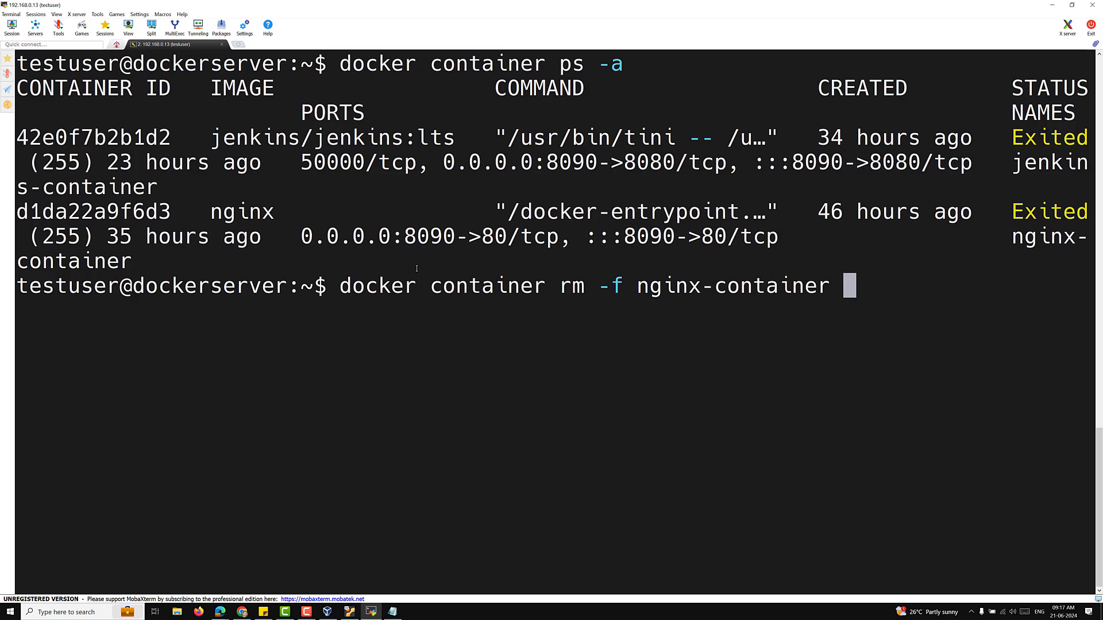
text(ng)
key(Tab)
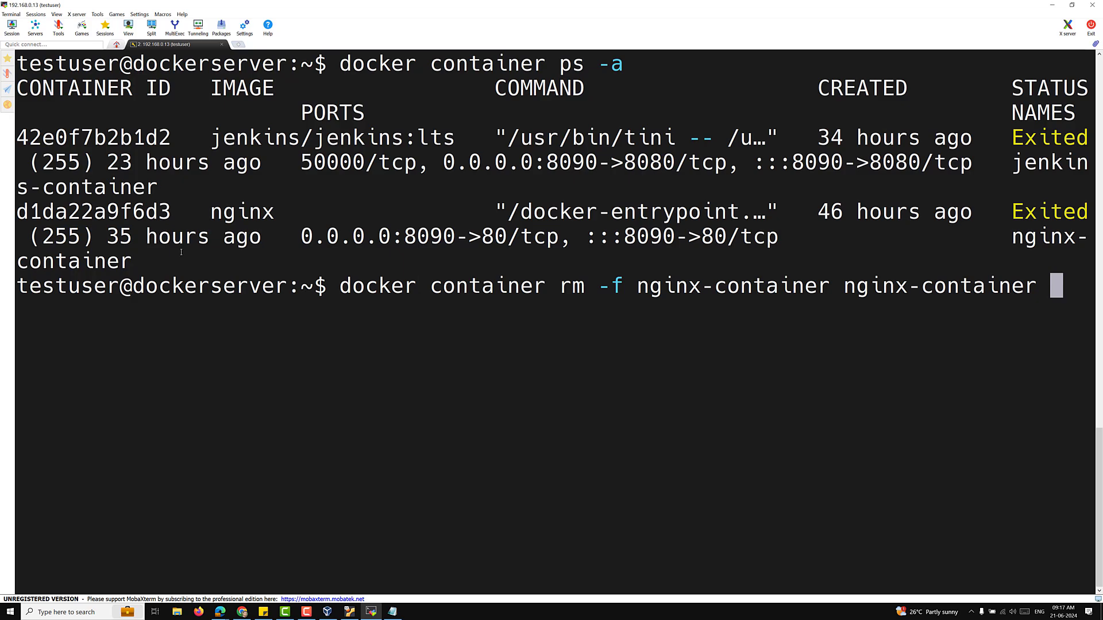
ctrl+scroll(259, 266, down, 4)
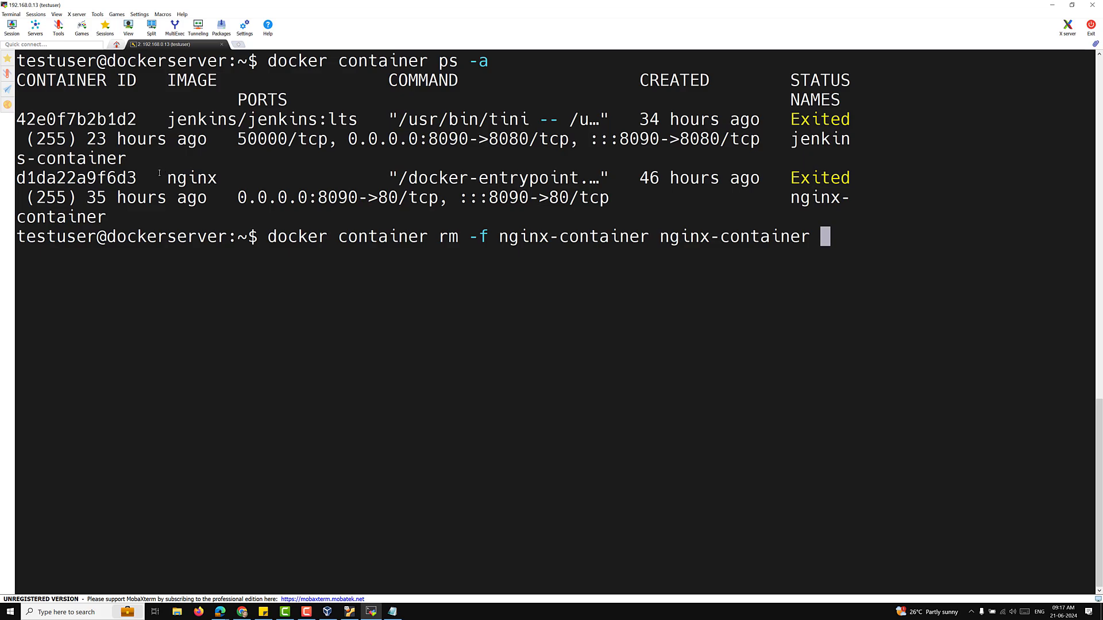
key(BackSpace)
key(BackSpace)
key(BackSpace)
key(BackSpace)
key(BackSpace)
key(BackSpace)
key(BackSpace)
key(BackSpace)
key(BackSpace)
key(BackSpace)
key(BackSpace)
key(BackSpace)
key(BackSpace)
key(BackSpace)
key(BackSpace)
key(BackSpace)
Add jenkins-container to the forced removal command and run it to delete both containers.
text(jenk)
key(Tab)
key(Return)
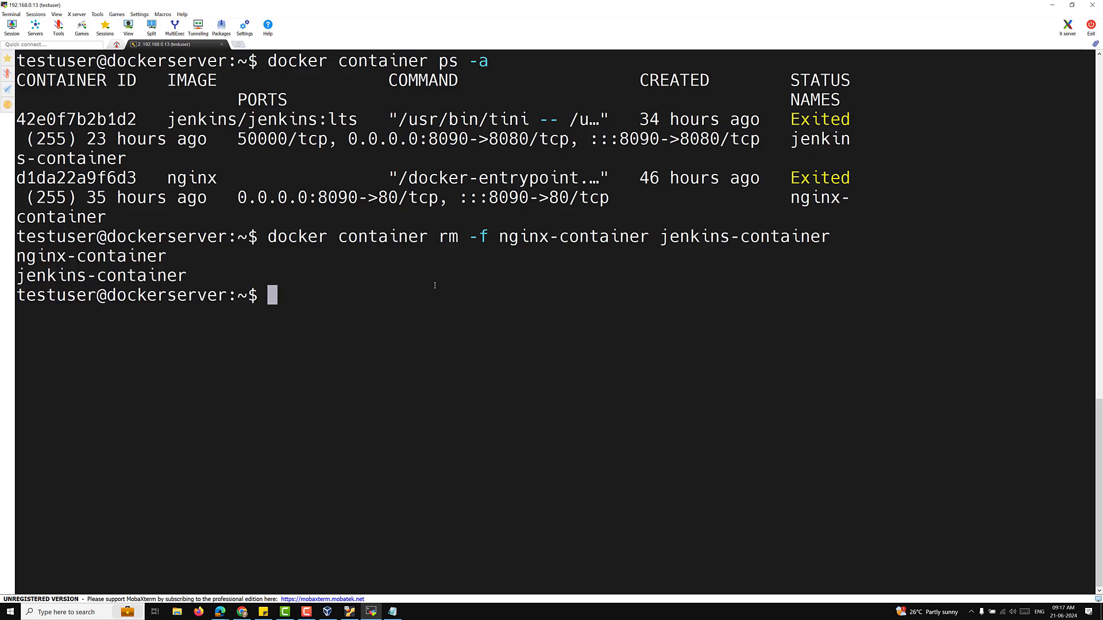
List all containers again with "docker container ps -a" to check the removal.
key(Up)
key(Up)
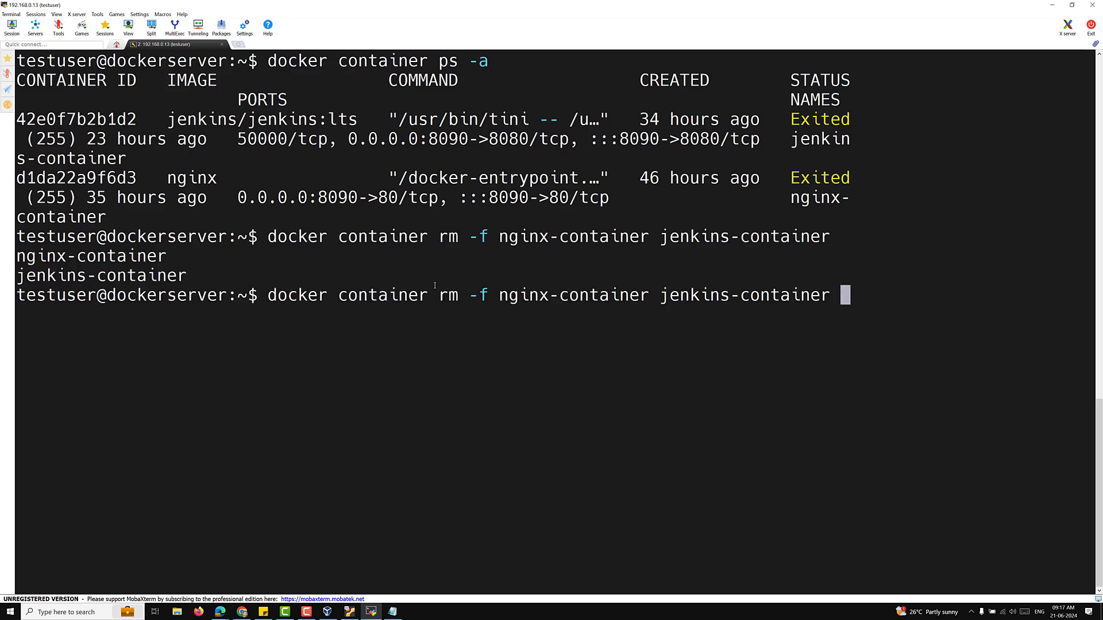
key(Return)
scroll(417, 318, up, 3)
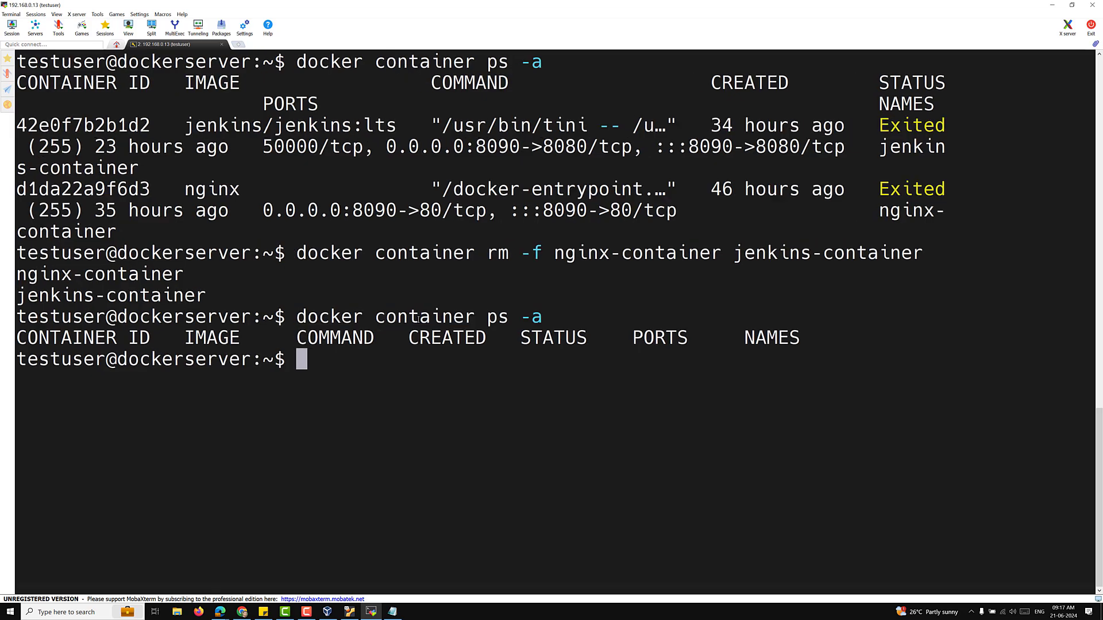
scroll(431, 327, up, 2)
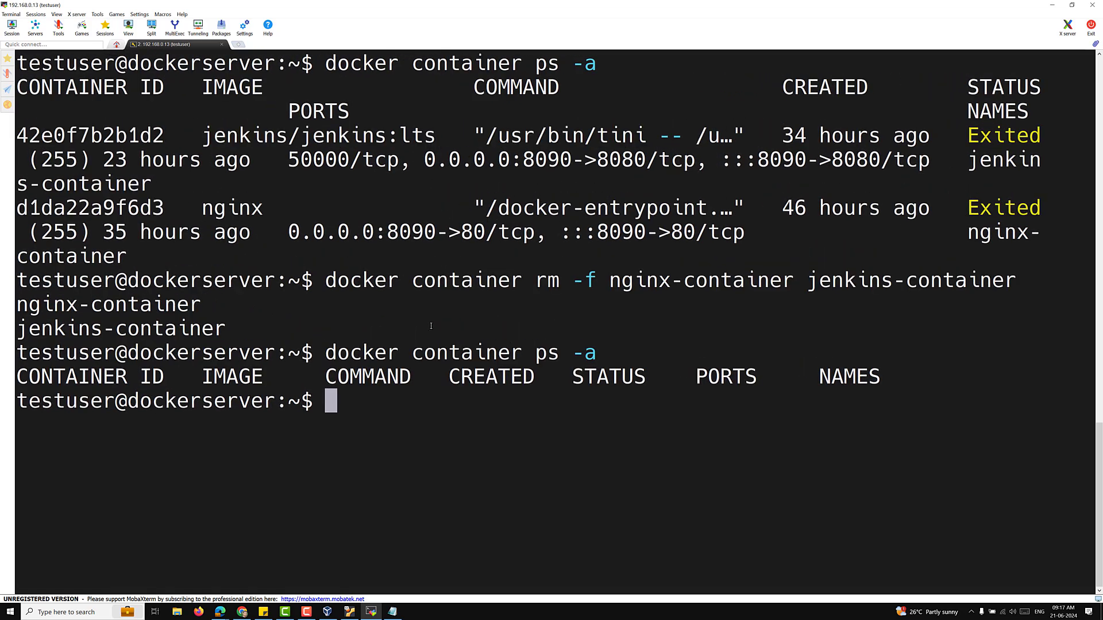
scroll(430, 327, down, 2)
scroll(429, 329, down, 1)
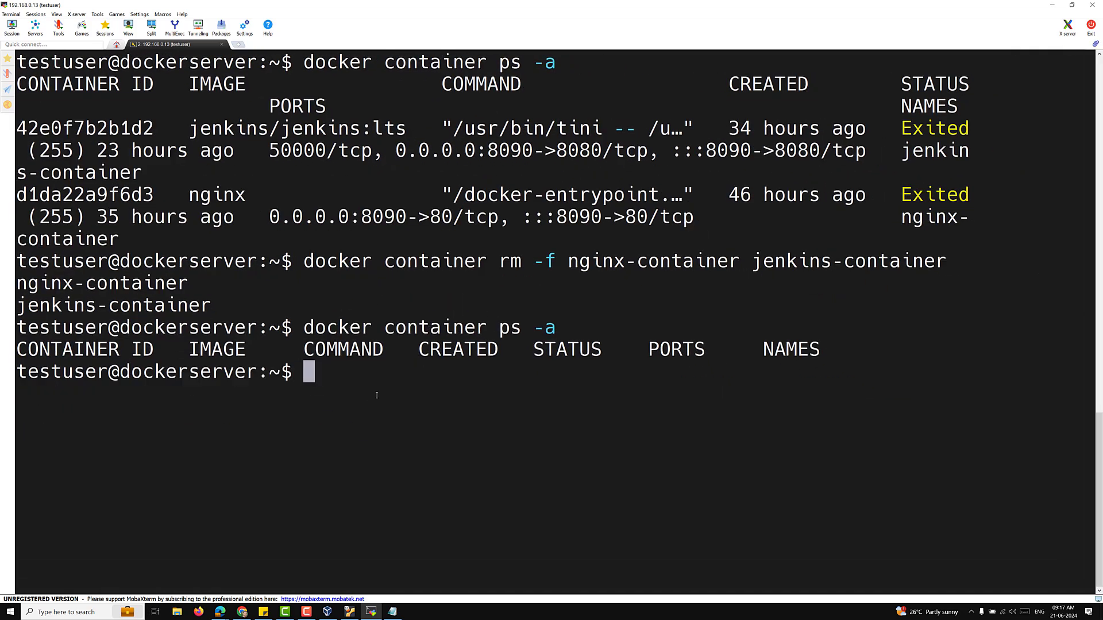
Clear the terminal and begin a detached "docker container run -d" command that names the container nginx-container.
key(ctrl+l)
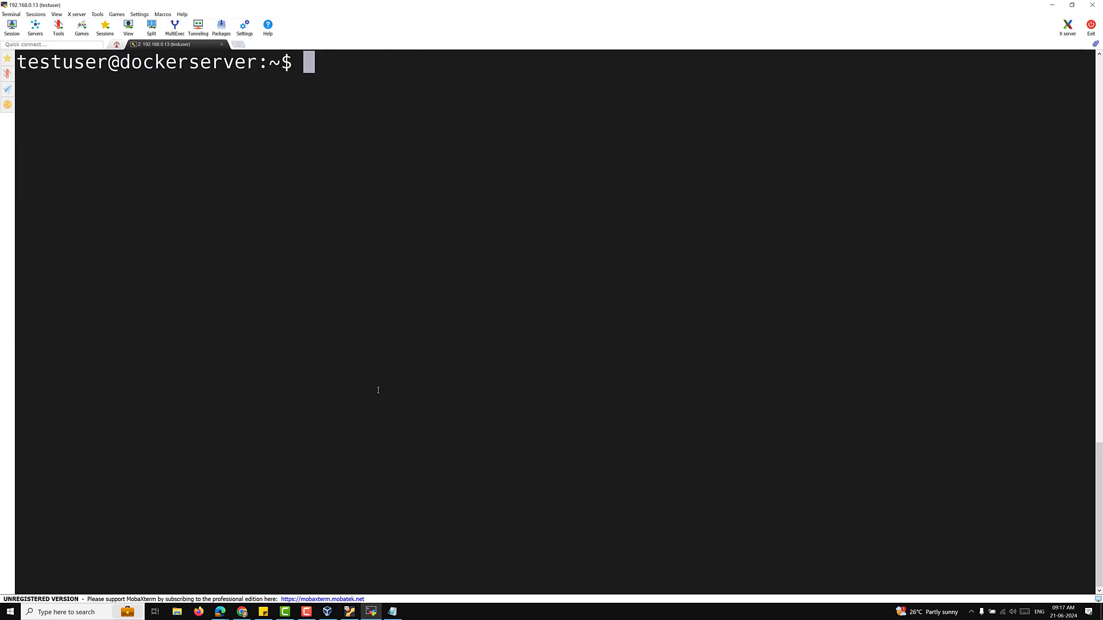
text(docker co)
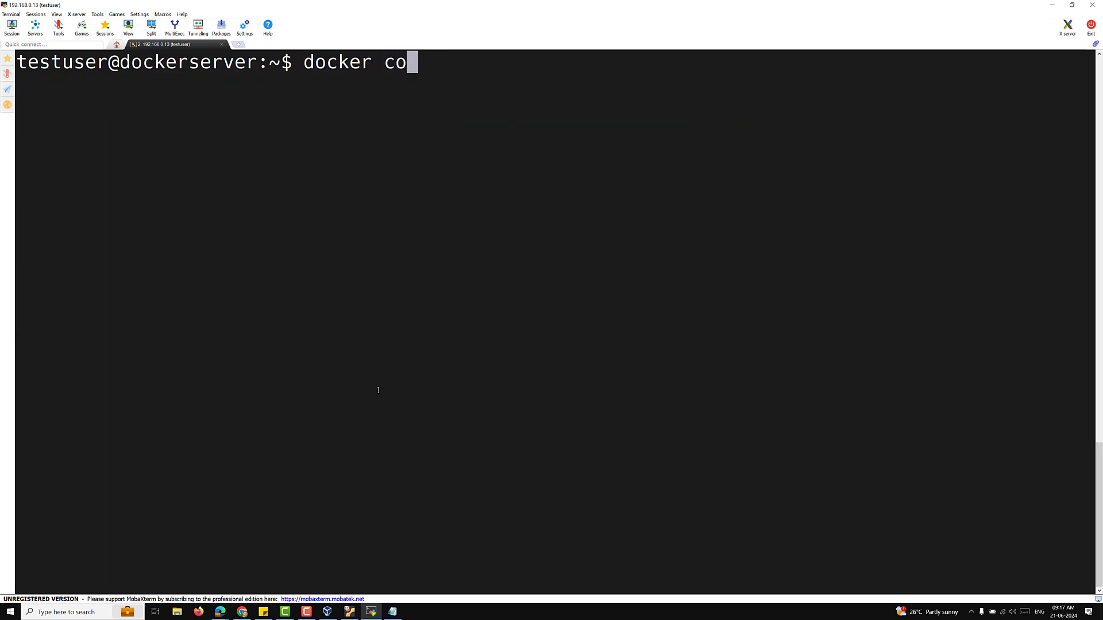
text(ntainer)
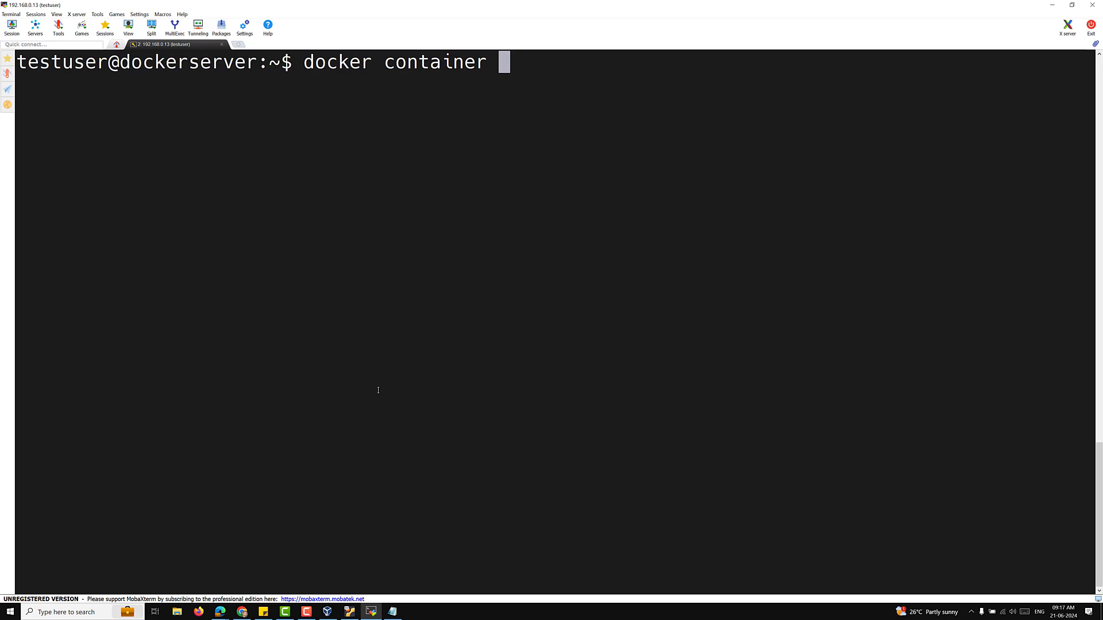
text(run -d --name )
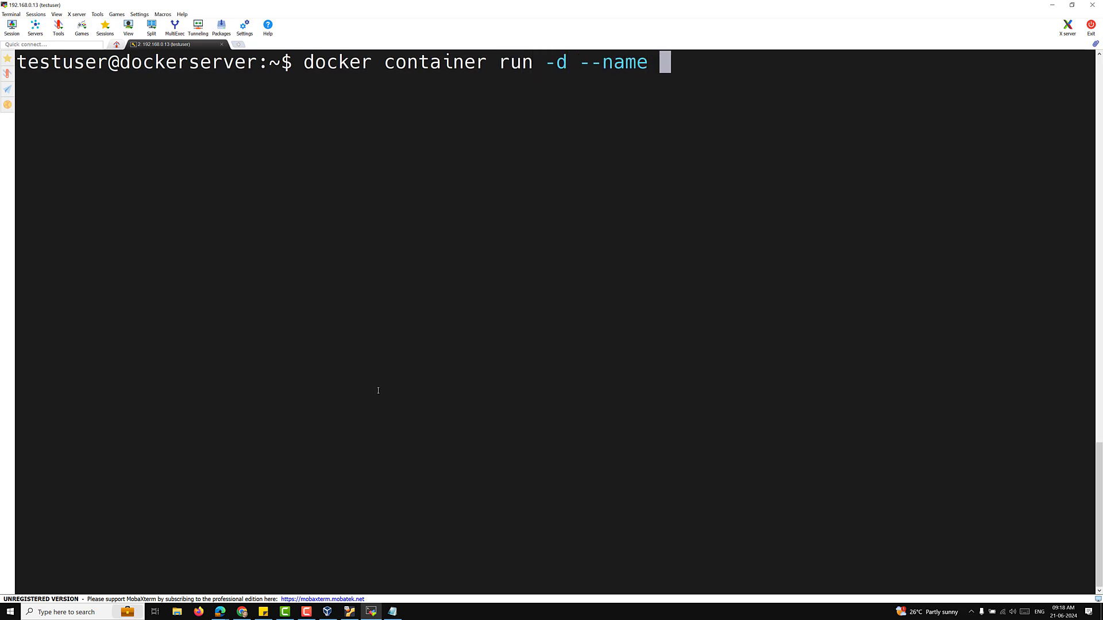
text(nginx)
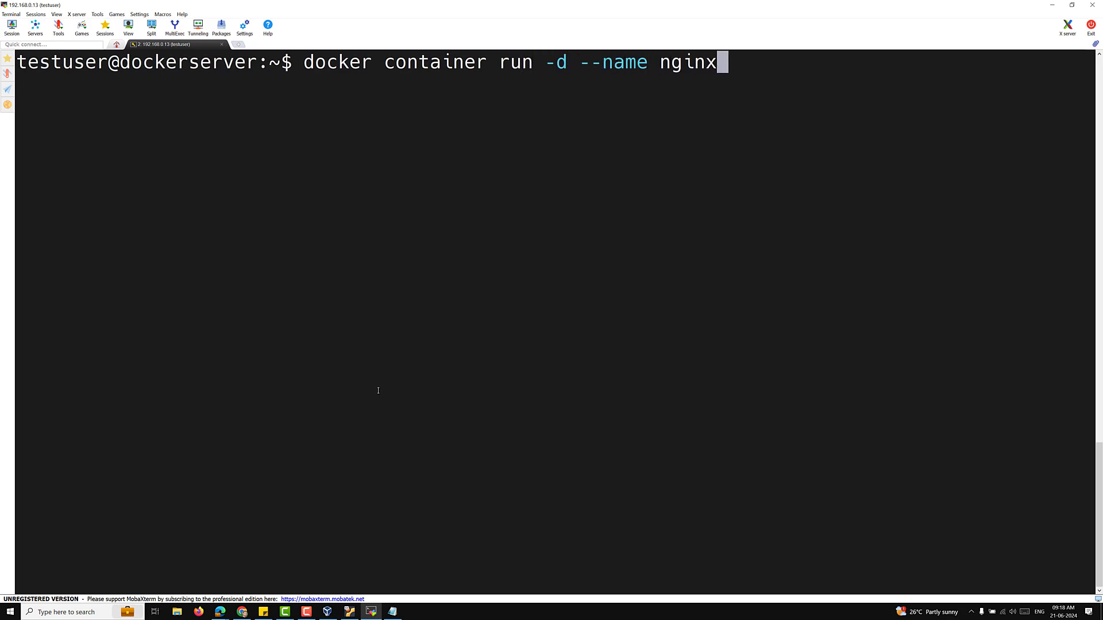
text(-contr)
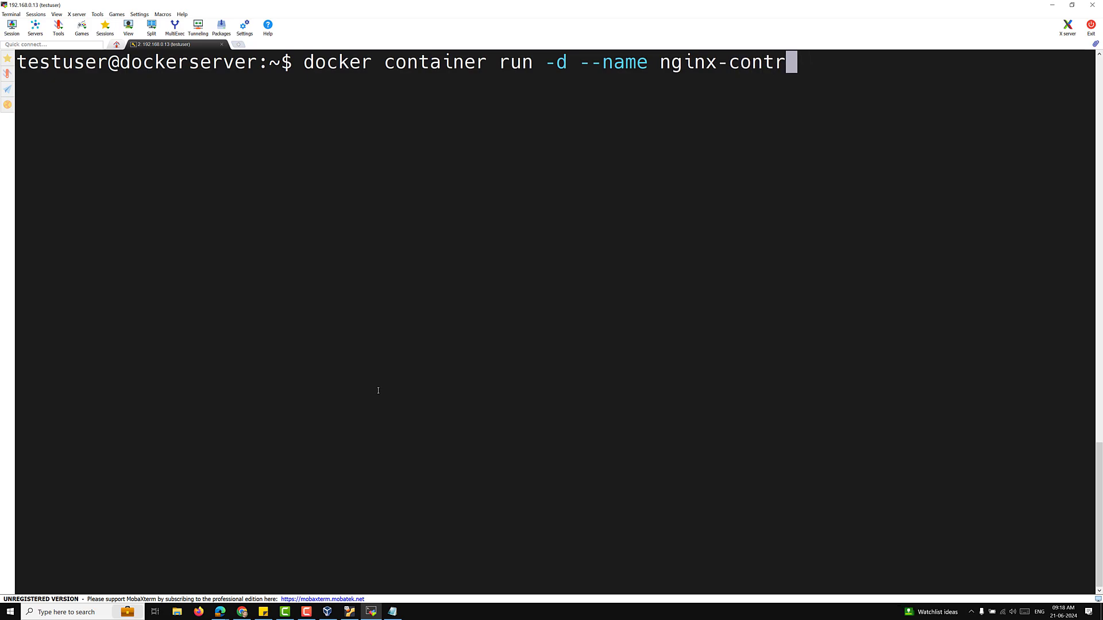
text(imer)
key(BackSpace)
key(BackSpace)
key(BackSpace)
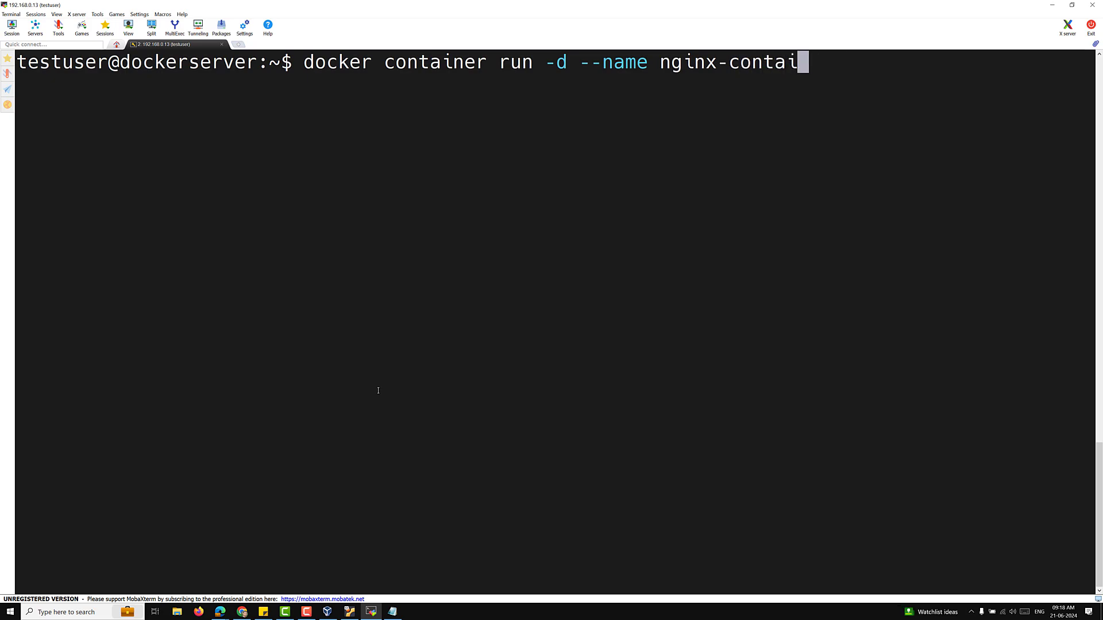
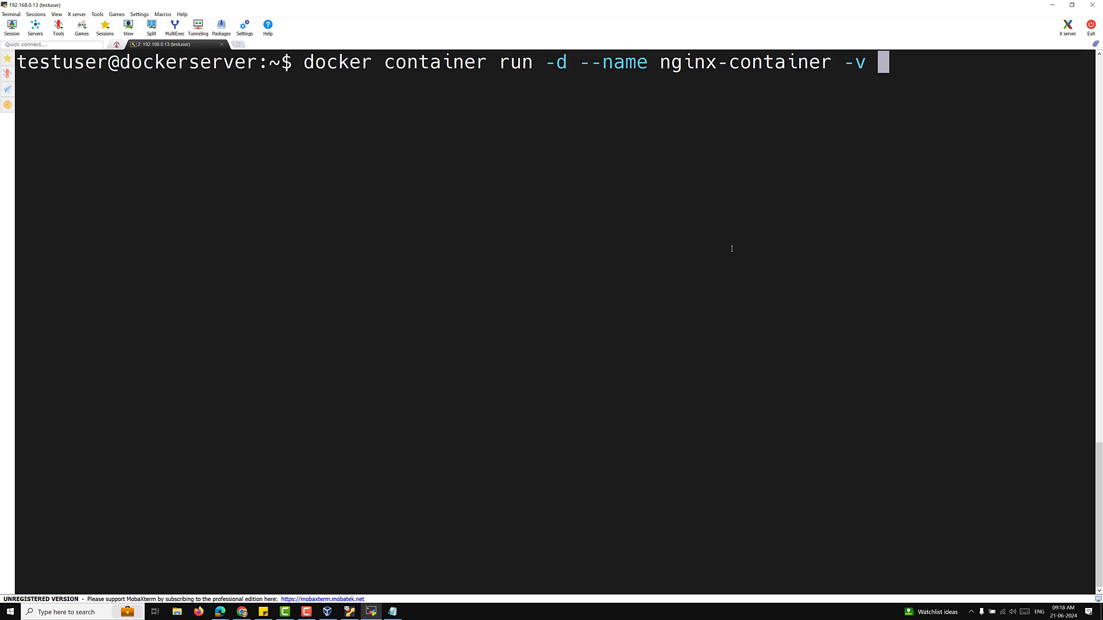
Enter /nginx-data as the host path of the -v bind mount in the run command.
text(/ngnx-data)
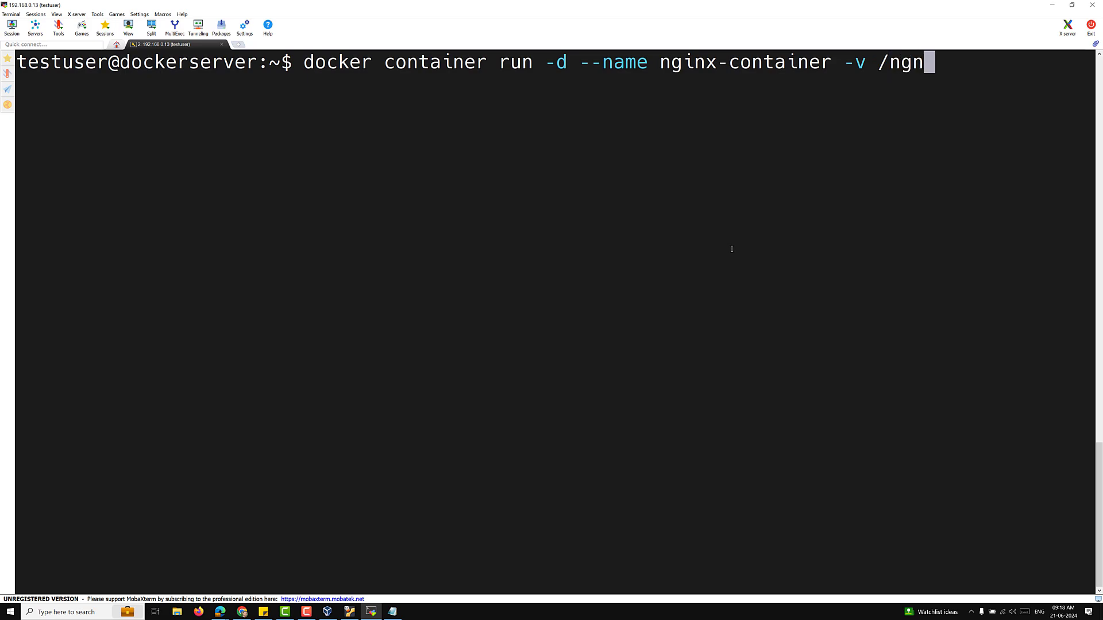
key(BackSpace)
key(BackSpace)
key(BackSpace)
key(BackSpace)
key(BackSpace)
key(BackSpace)
key(BackSpace)
text(inx-data)
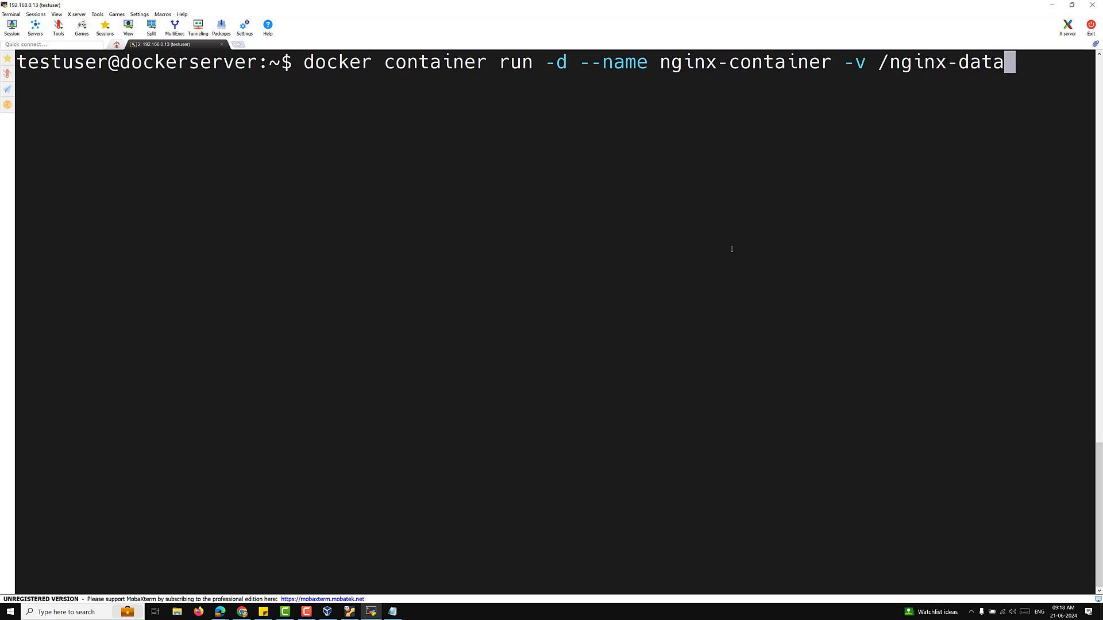
Add :/usr/html/nginx/html after the host path as the mount target inside the container.
text(:)
text(/)
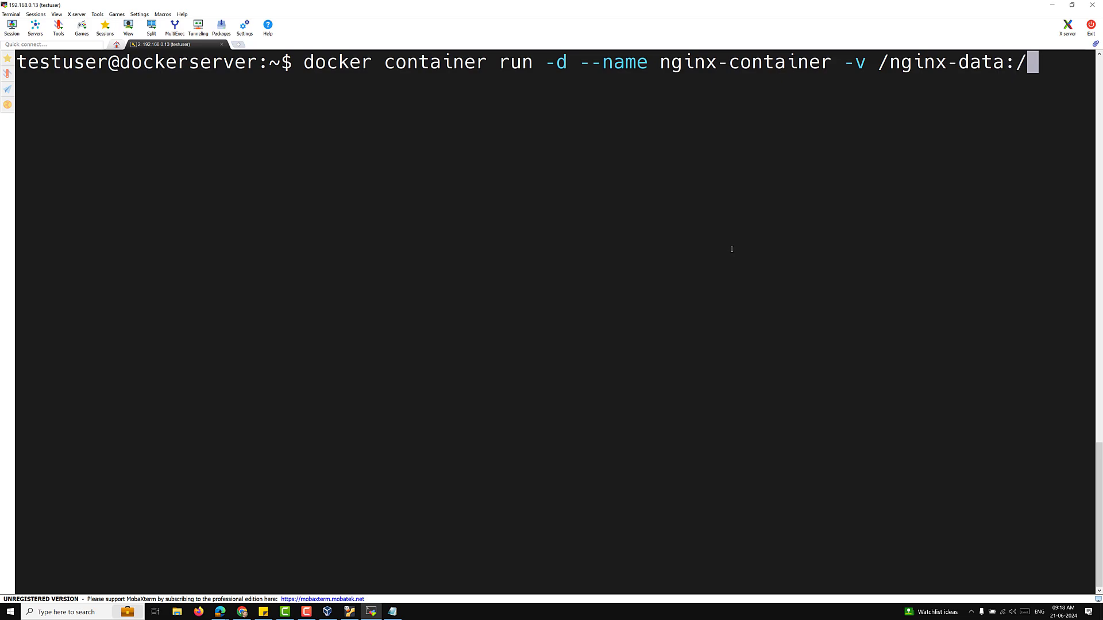
text(usr/html)
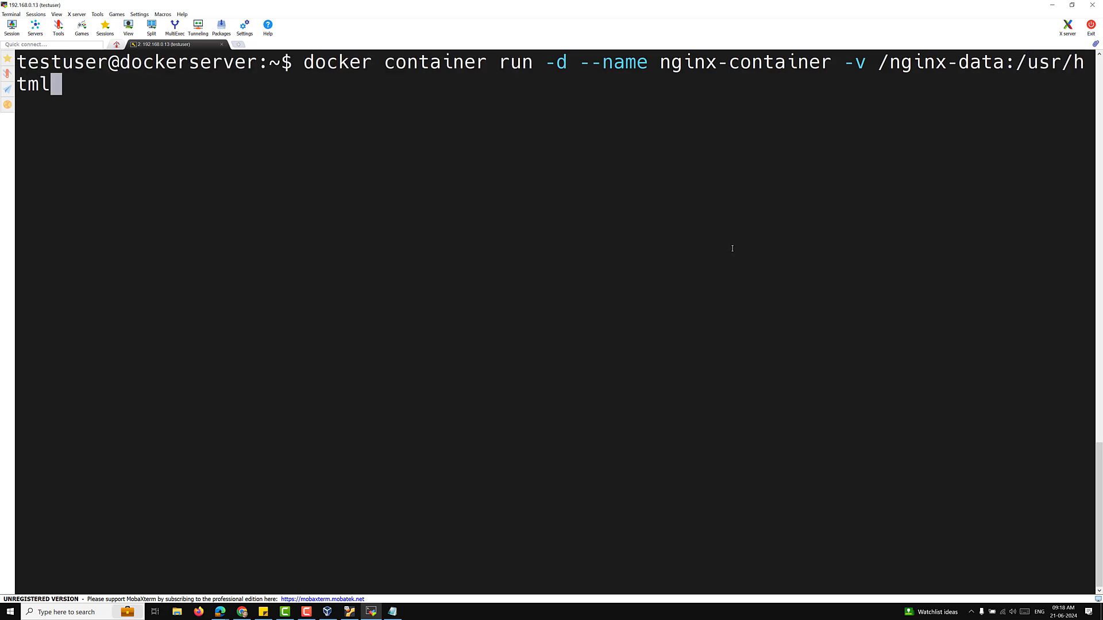
text(/)
text(ngonx)
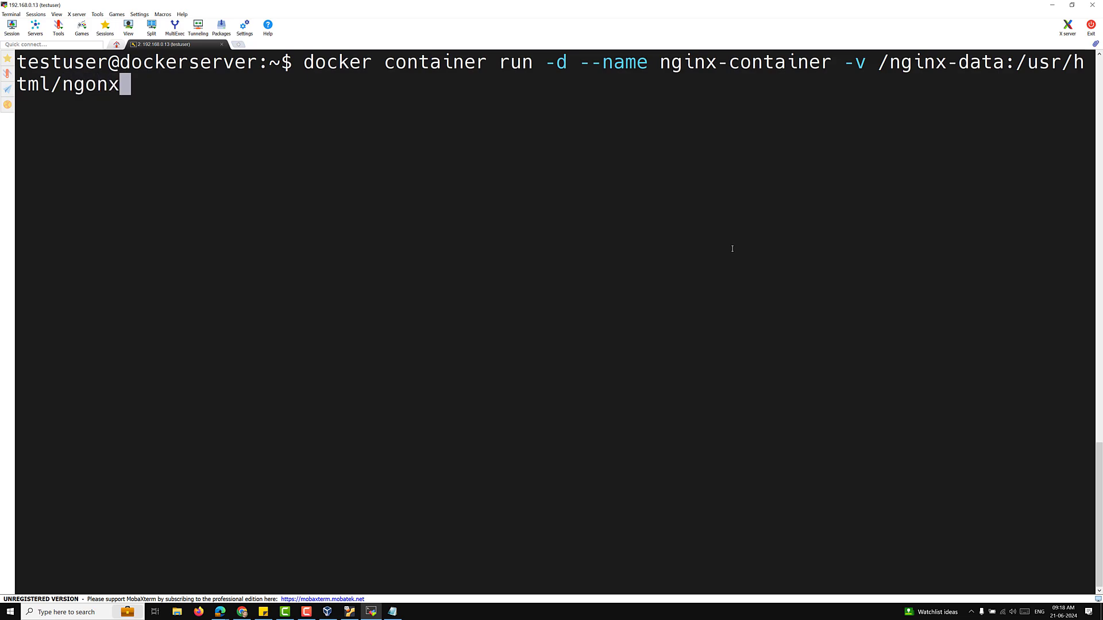
text(/html)
key(Left)
key(Left)
key(Left)
key(Left)
key(Left)
key(Left)
key(Left)
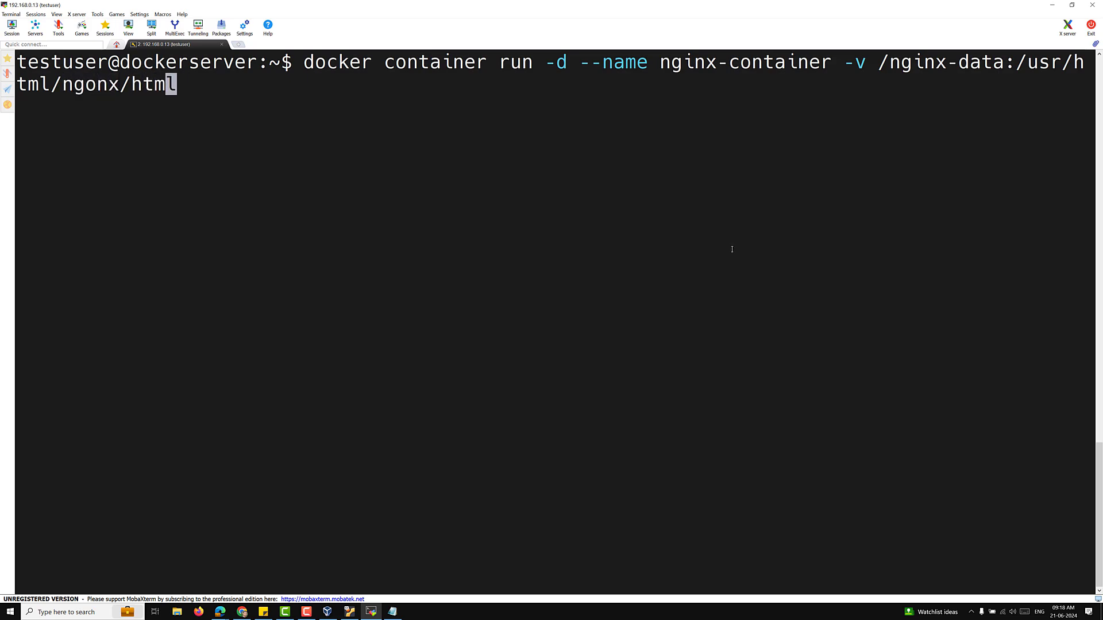
key(BackSpace)
text(i)
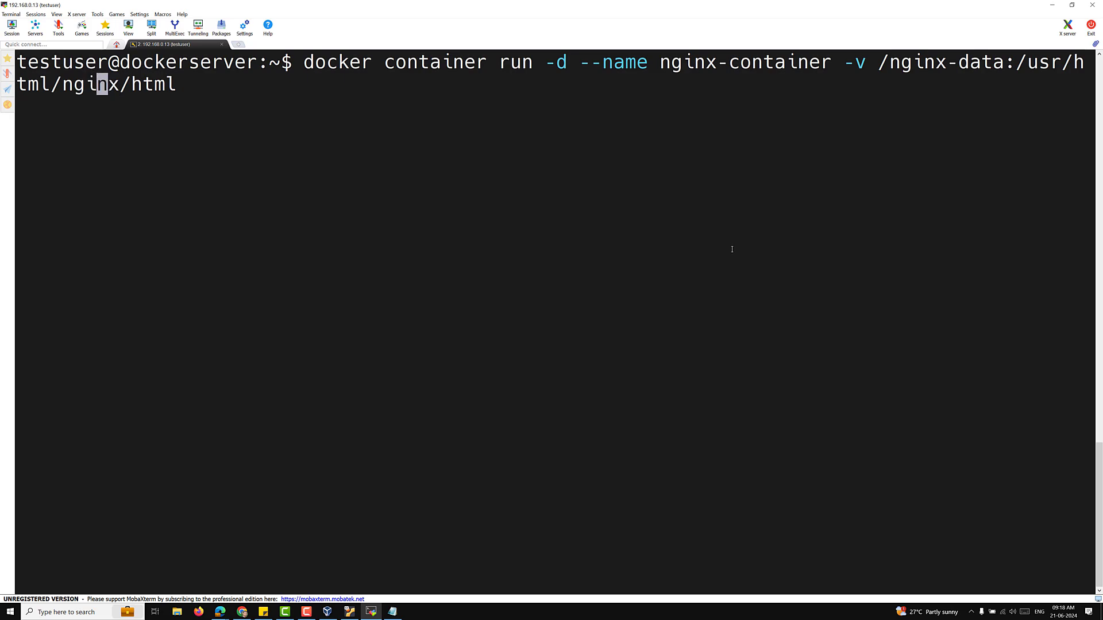
Append nginx as the image and run the command to start the container.
key(Right)
key(End)
text(nginx)
key(Return)
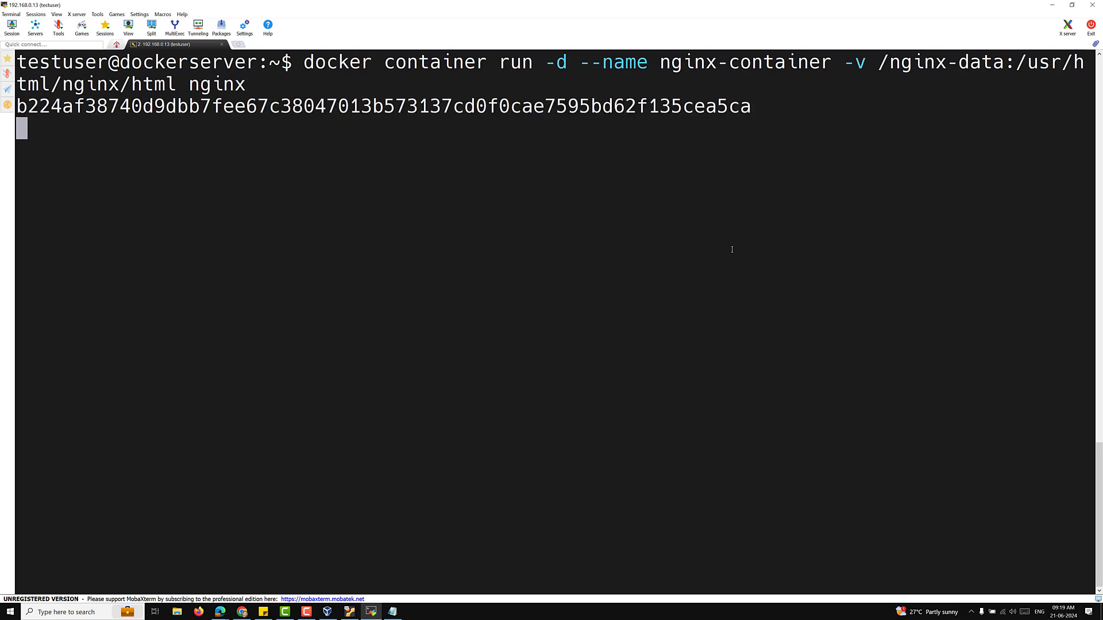
Request the container's web page with "curl 172.17.0.2" and review the returned HTML.
text(c)
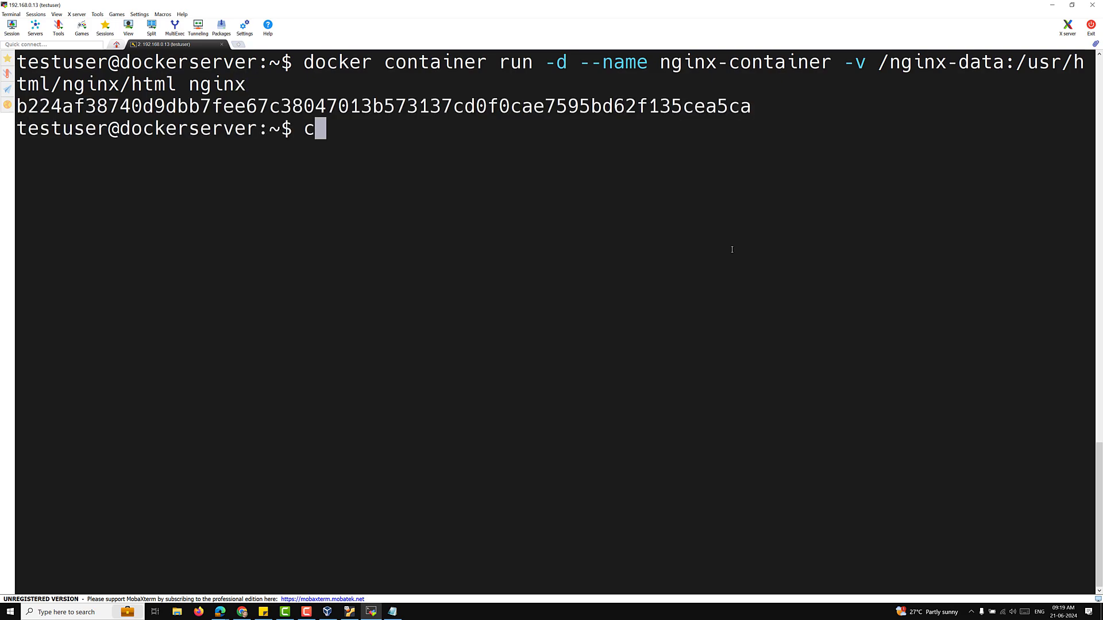
text(url 1)
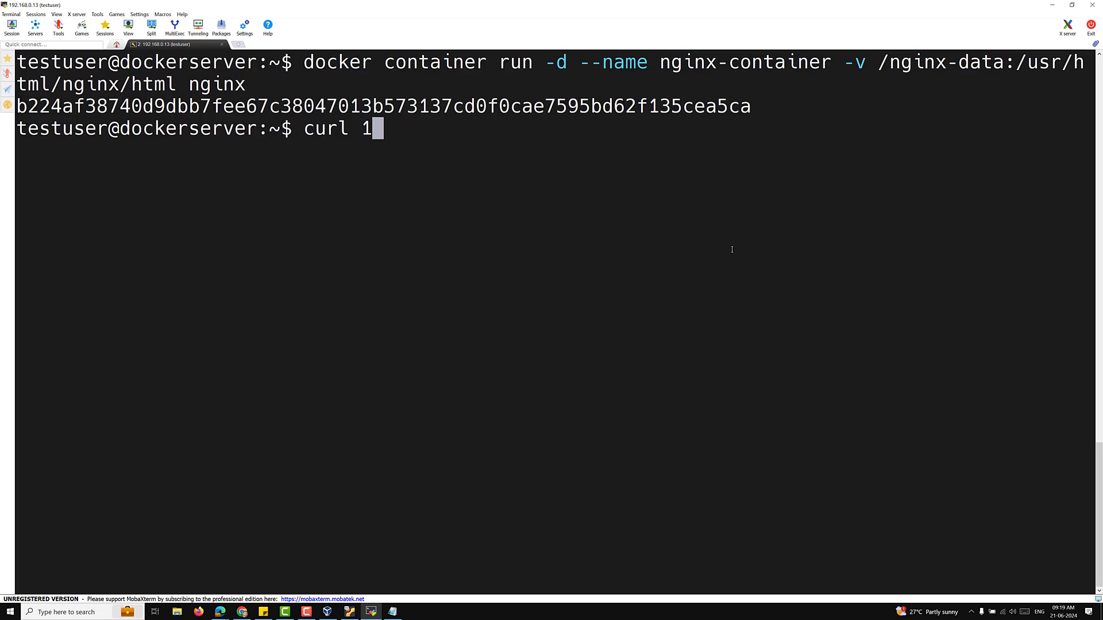
text(72.17.0.2)
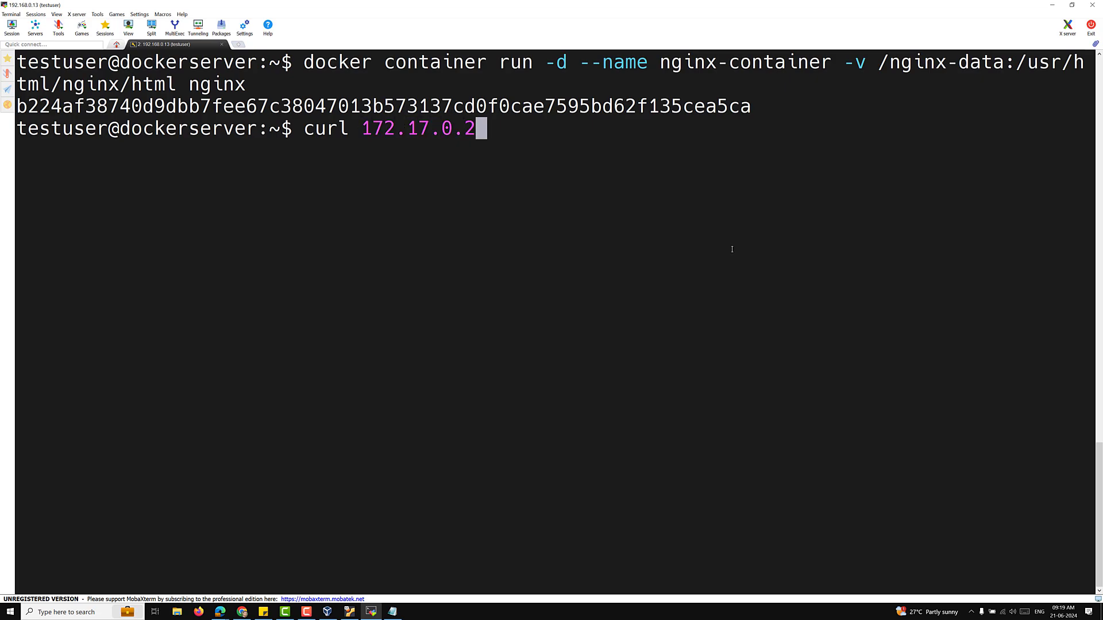
key(Return)
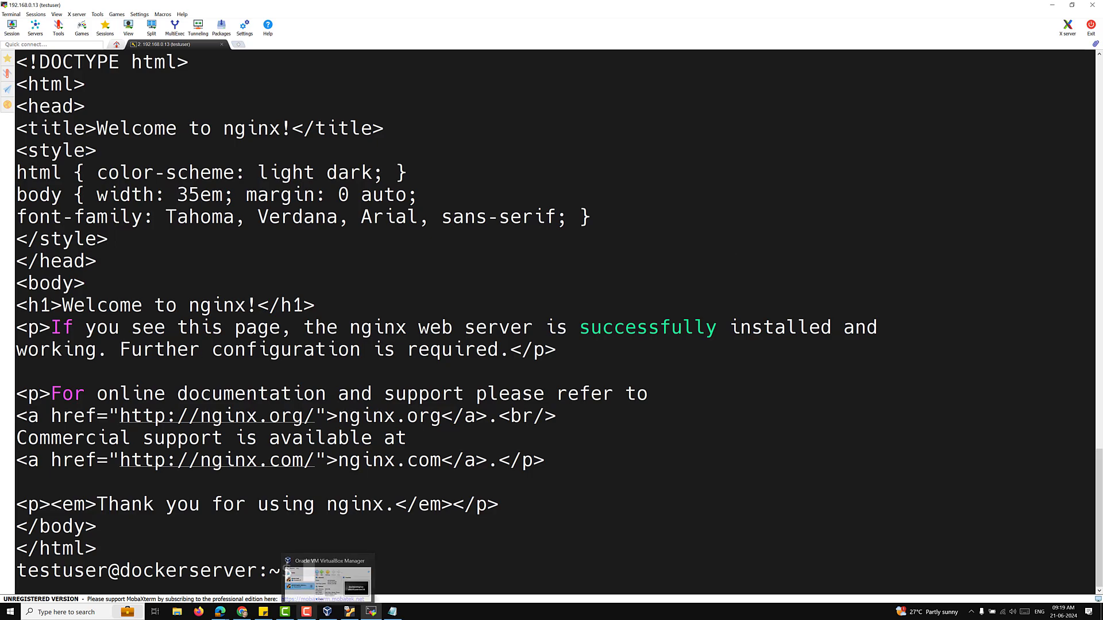
scroll(363, 409, up, 5)
scroll(363, 409, down, 2)
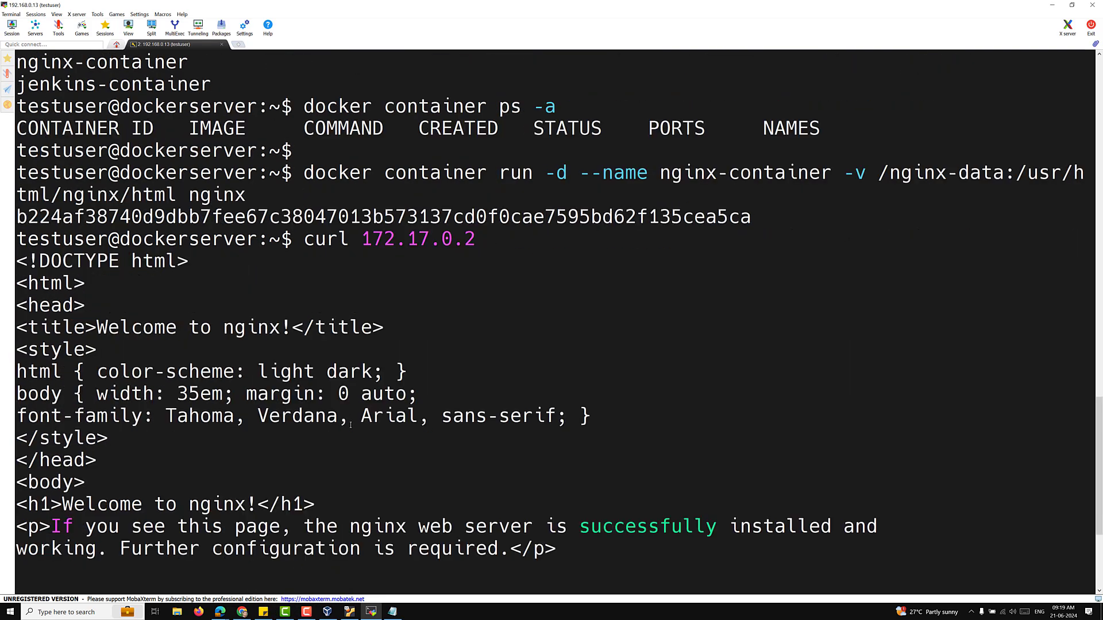
scroll(299, 374, down, 3)
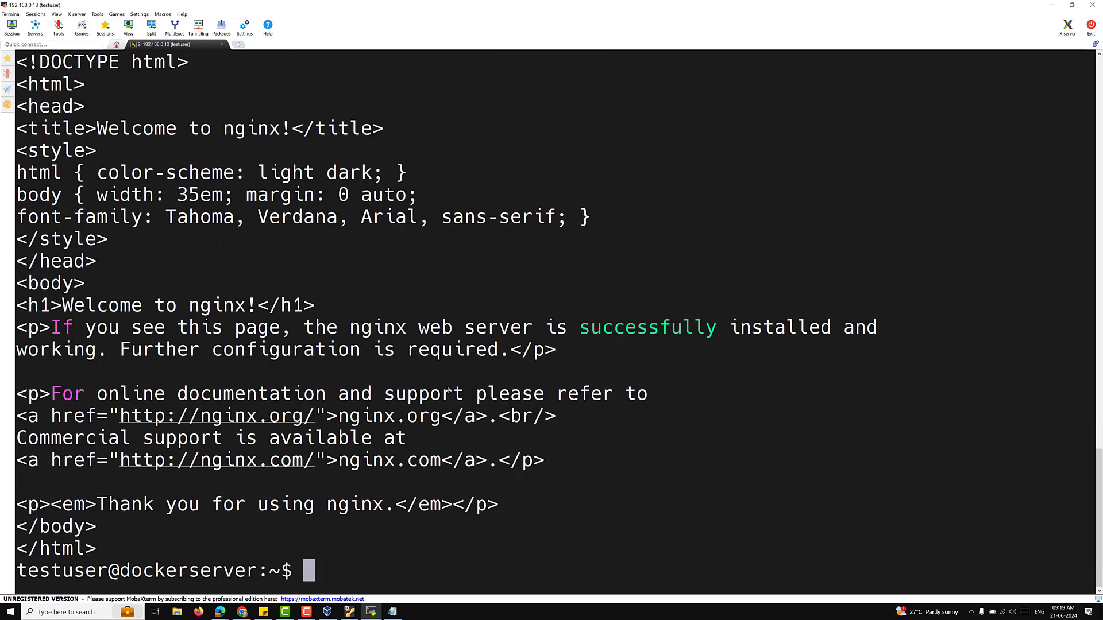
Change the working directory to the host folder /nginx-data/.
text(cd )
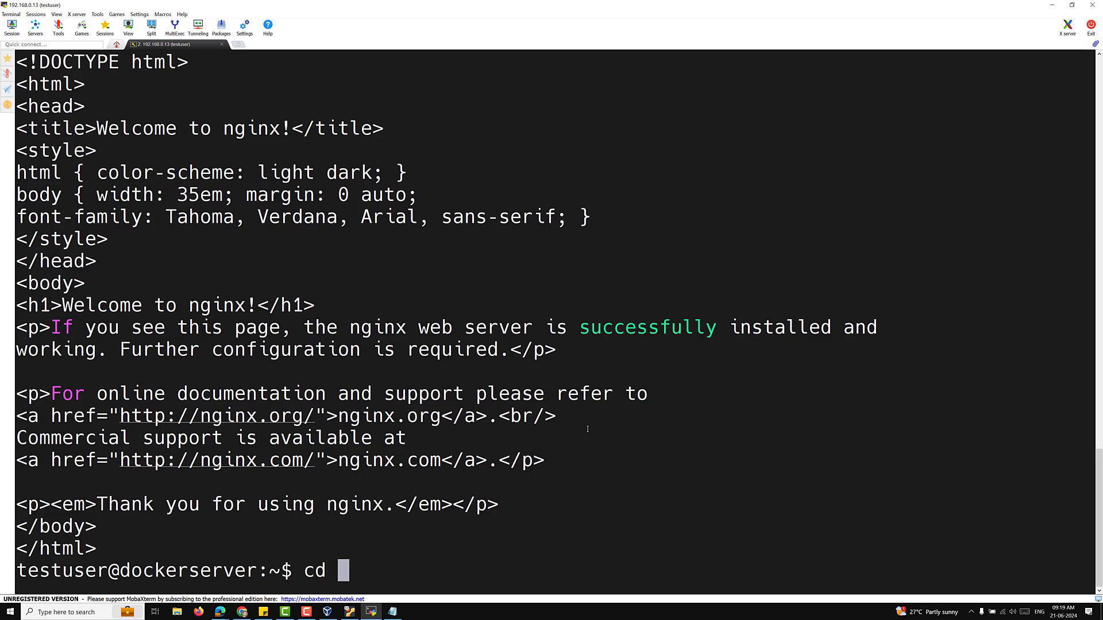
text(/n)
key(Tab)
key(Return)
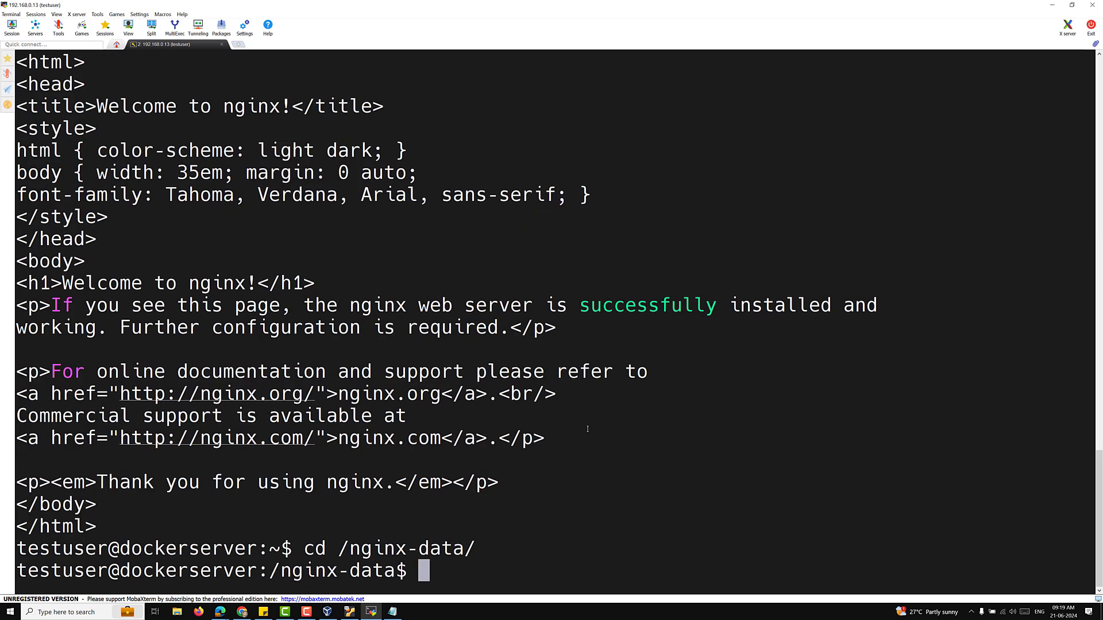
List the folder's contents with "ls", clear the terminal, and list them in long format with "ls -l".
text(ls)
key(Return)
key(ctrl+l)
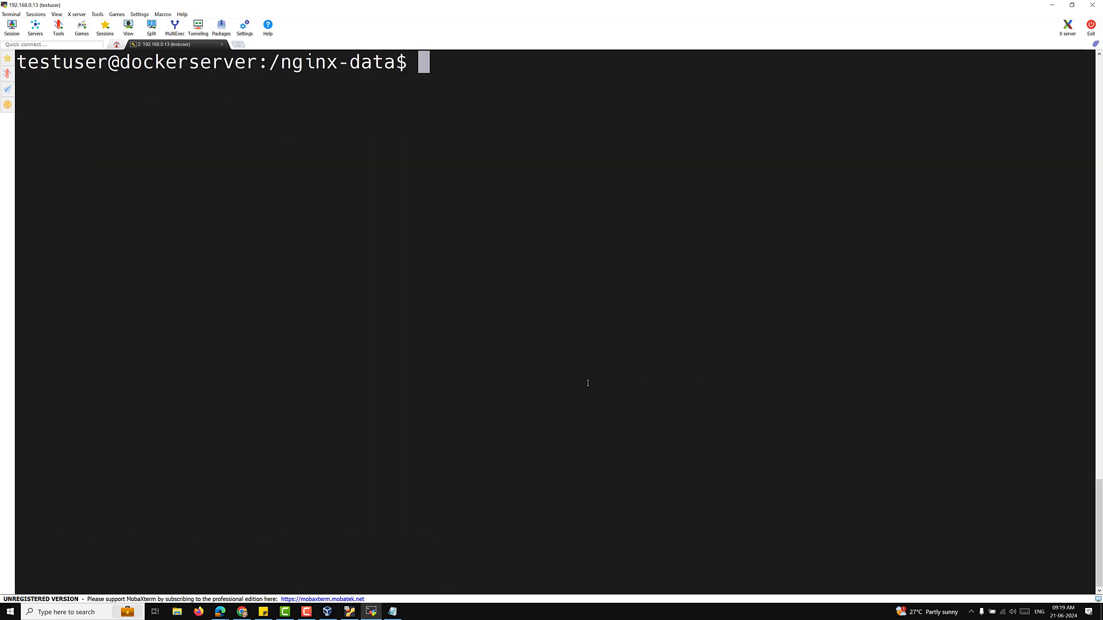
text(ls -l)
key(Return)
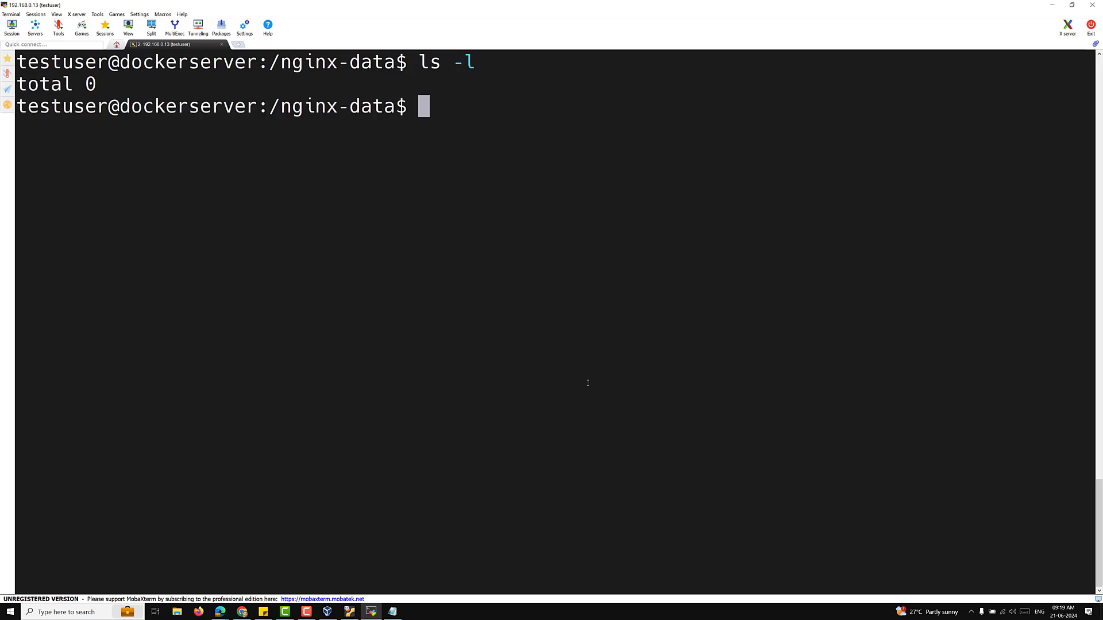
Run "curl 172.17.0.2" from the /nginx-data folder and compare the response with the earlier output.
text(curl )
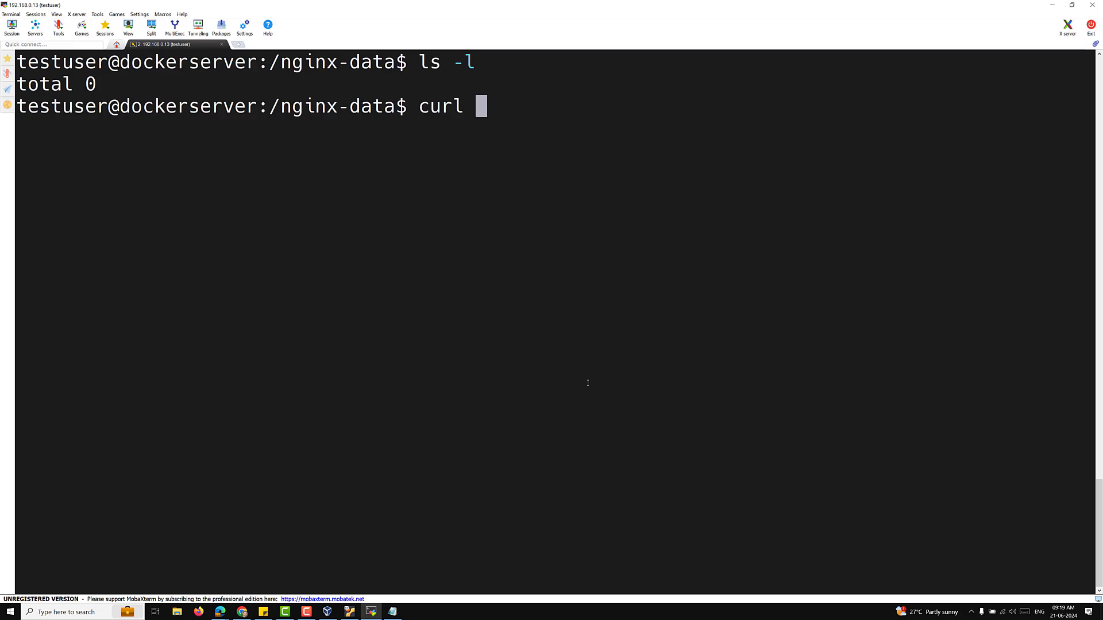
text(172.17.0)
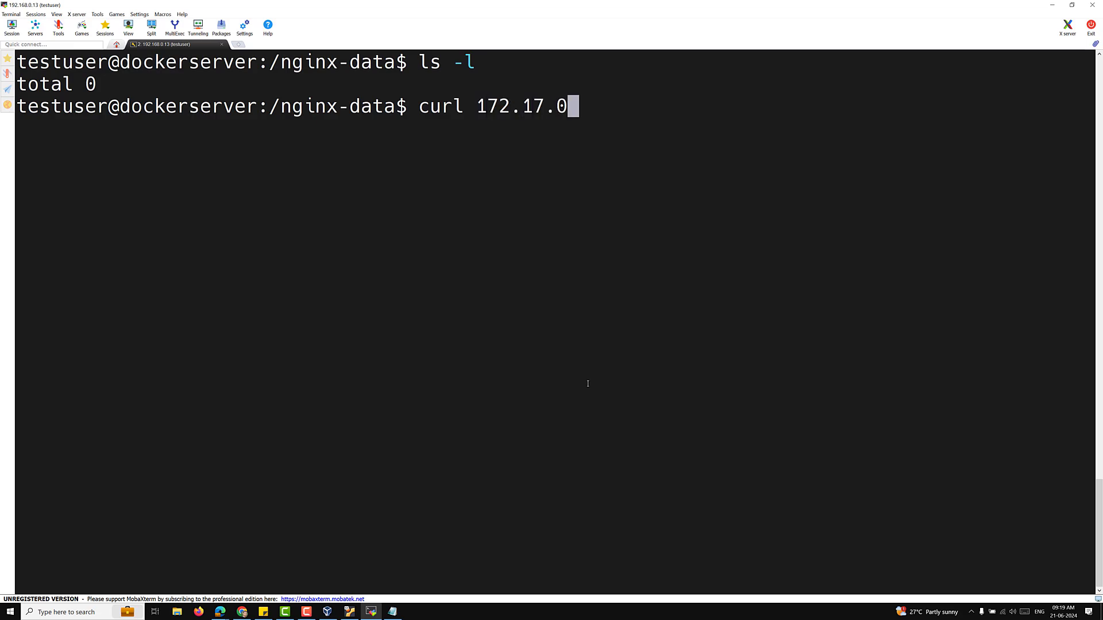
text(.2)
key(Return)
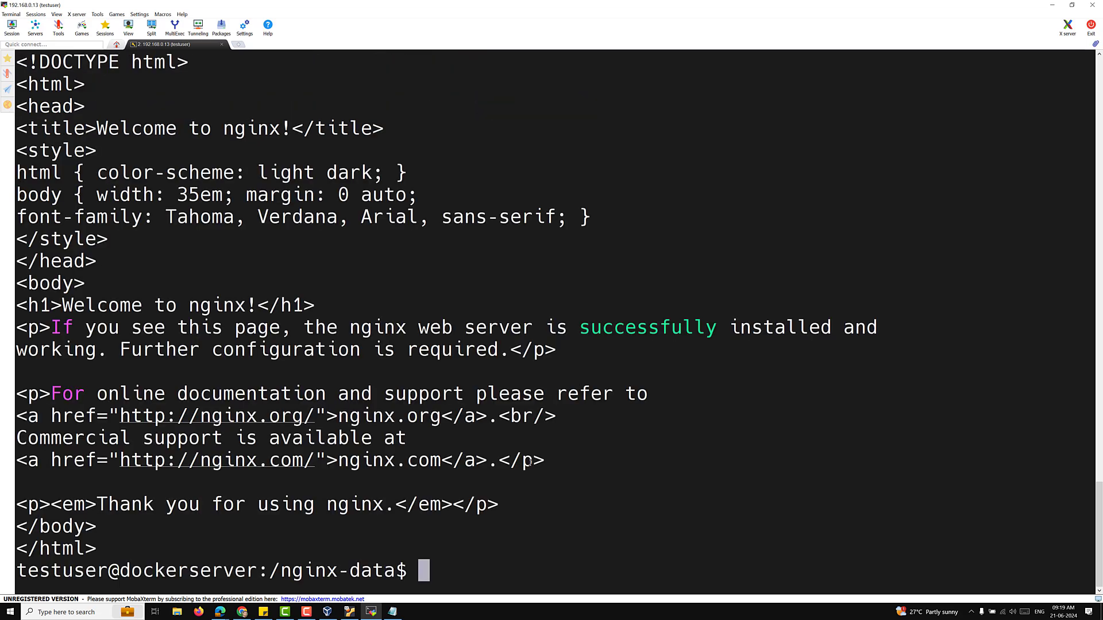
scroll(530, 463, up, 8)
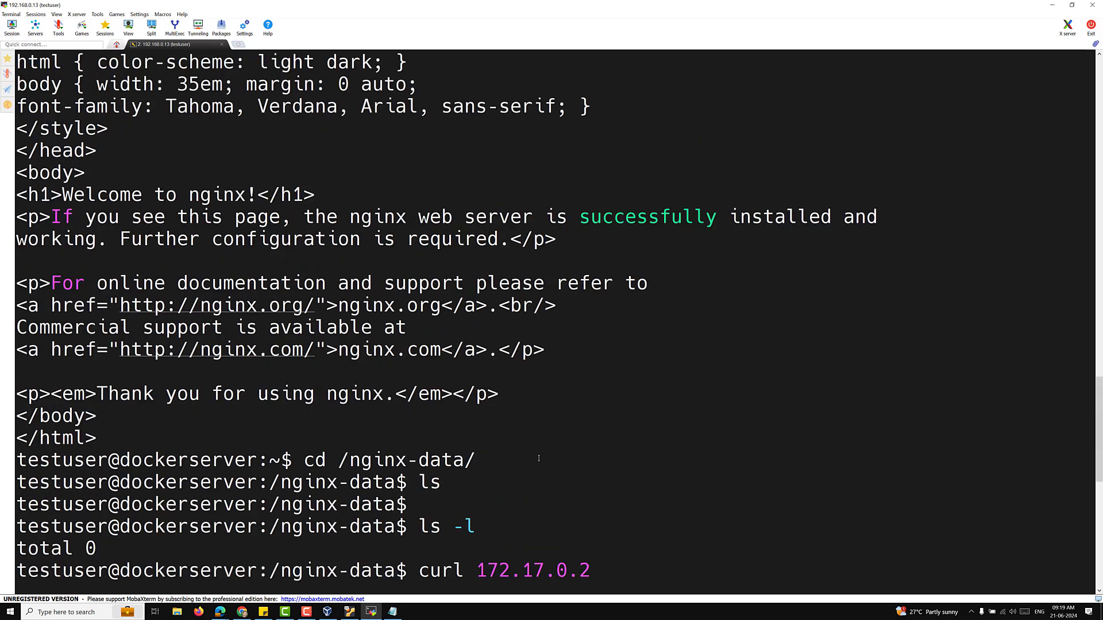
scroll(539, 457, down, 8)
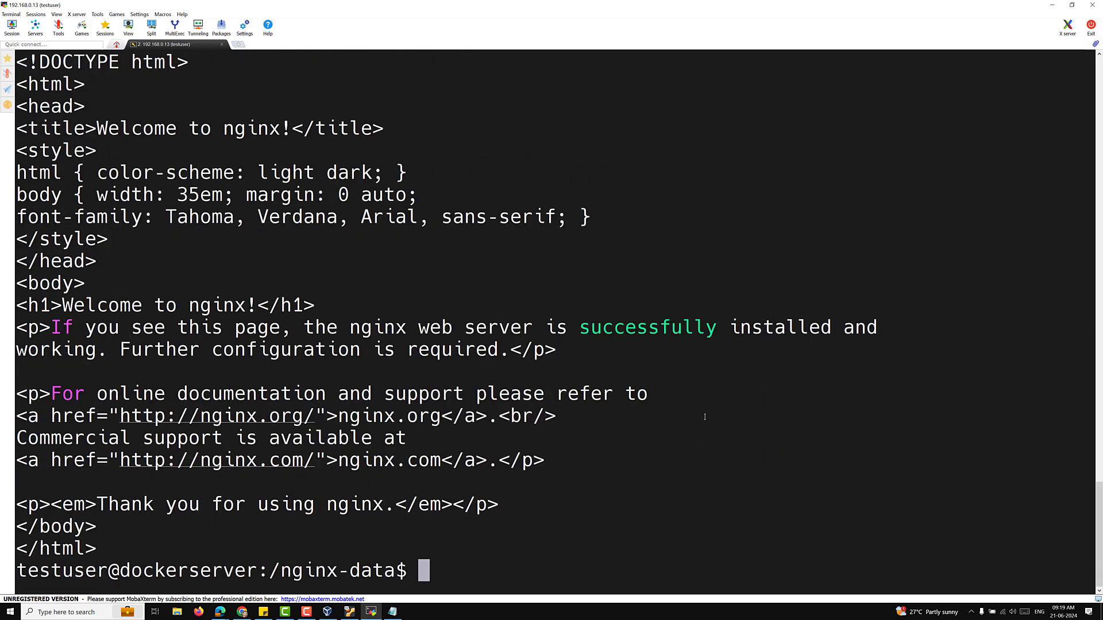
Clear the terminal and list the running containers with "docker container ps".
key(ctrl+l)
text(docketr c)
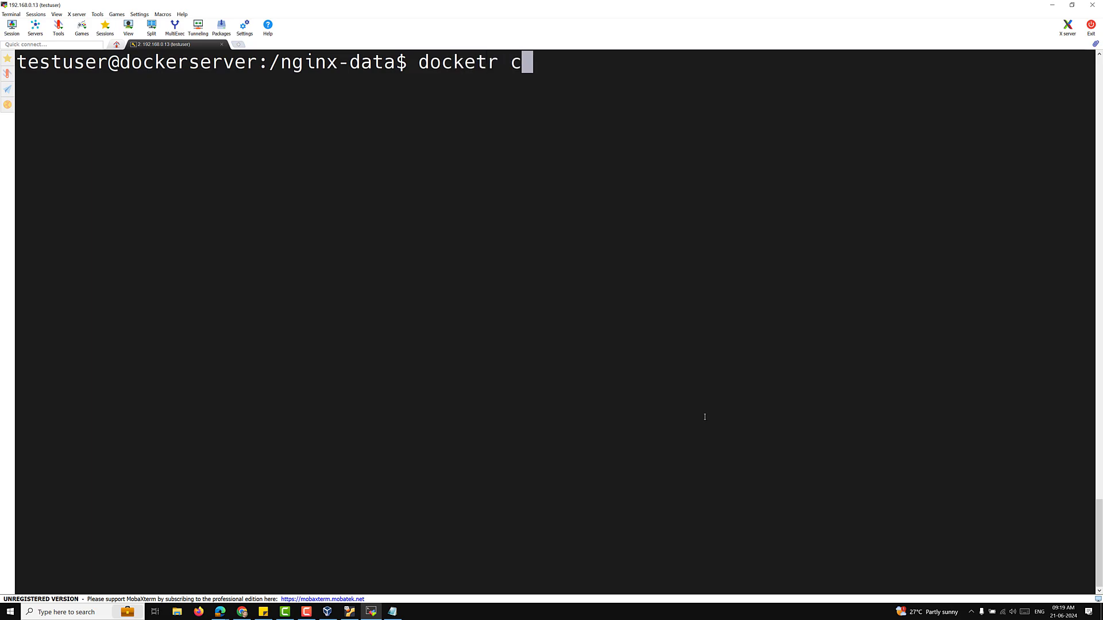
text(ontainer ps)
key(Return)
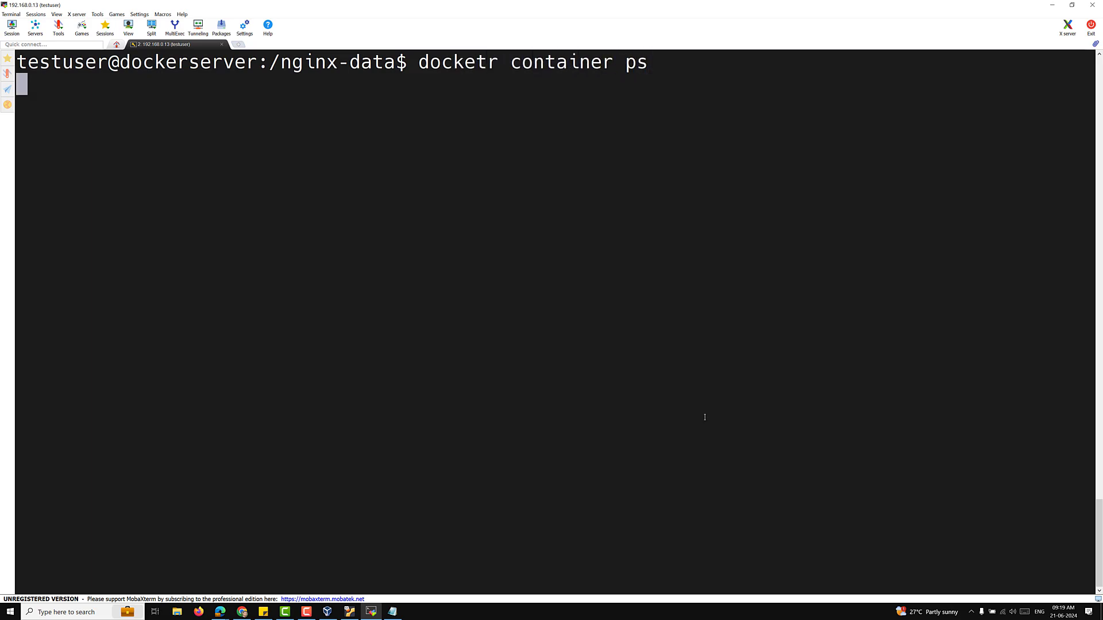
key(Up)
key(Left)
key(Left)
key(Left)
key(Left)
key(Left)
key(Left)
key(Left)
key(Left)
key(Left)
key(Left)
key(Left)
key(Left)
key(Left)
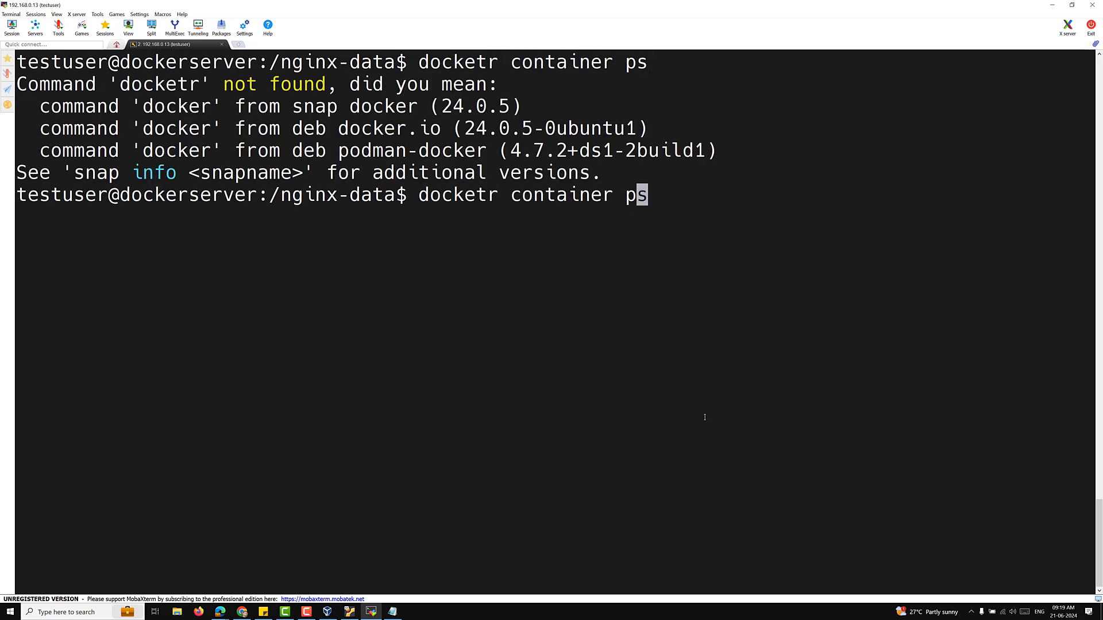
key(Left)
key(Left)
key(BackSpace)
key(Return)
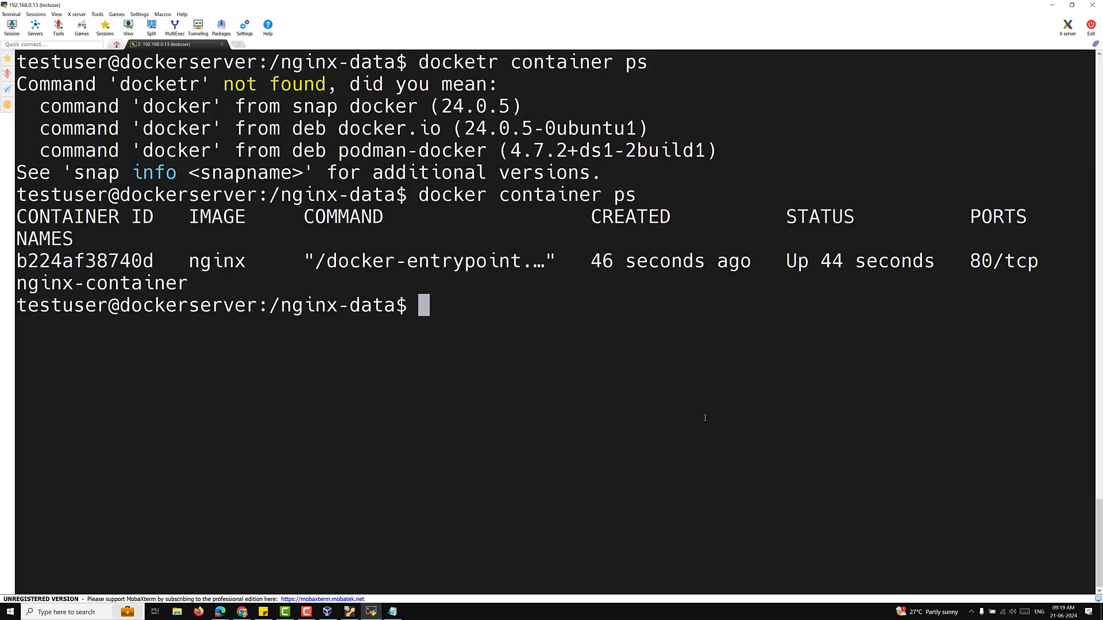
Open an interactive shell inside the running nginx container with "docker container exec -ti nginx-container bash".
text(docketr)
key(BackSpace)
key(BackSpace)
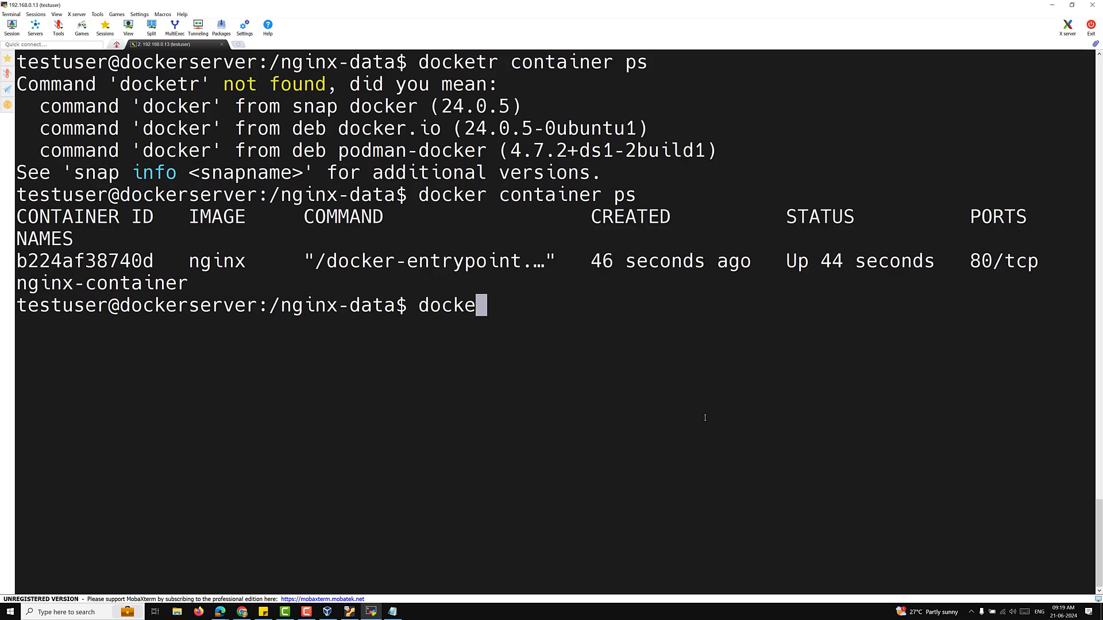
text(r container ps)
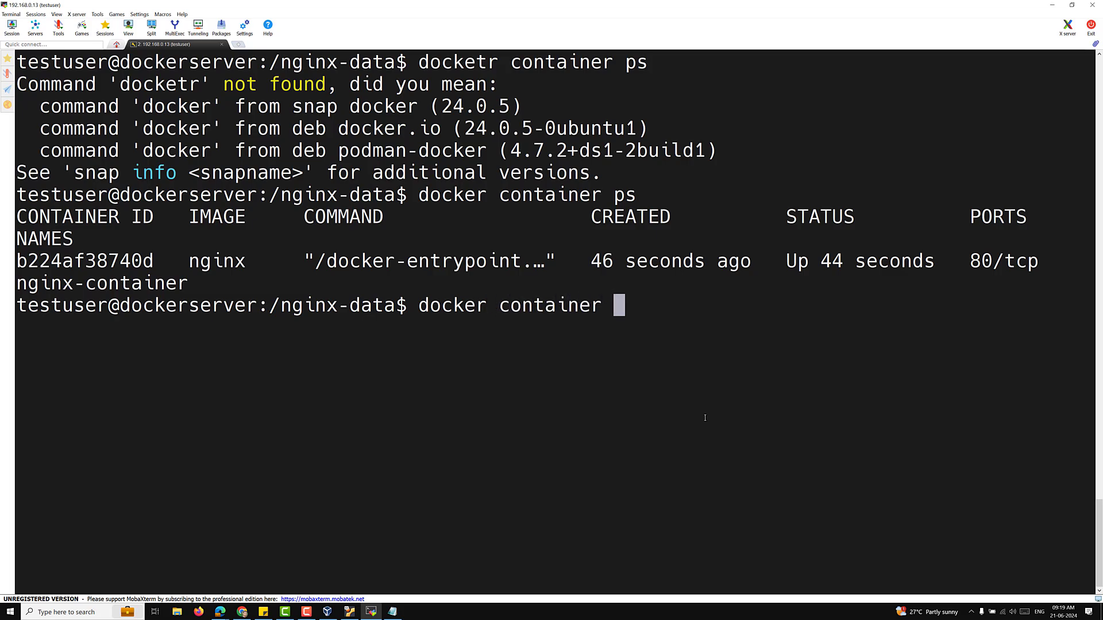
key(BackSpace)
key(BackSpace)
key(BackSpace)
text(exec )
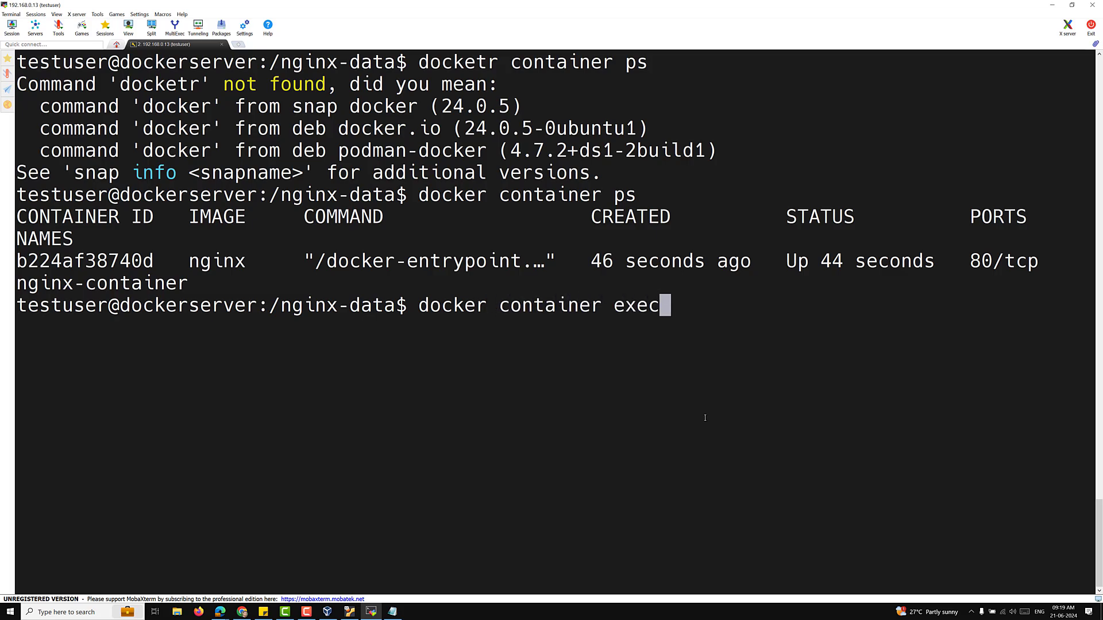
text(-ti )
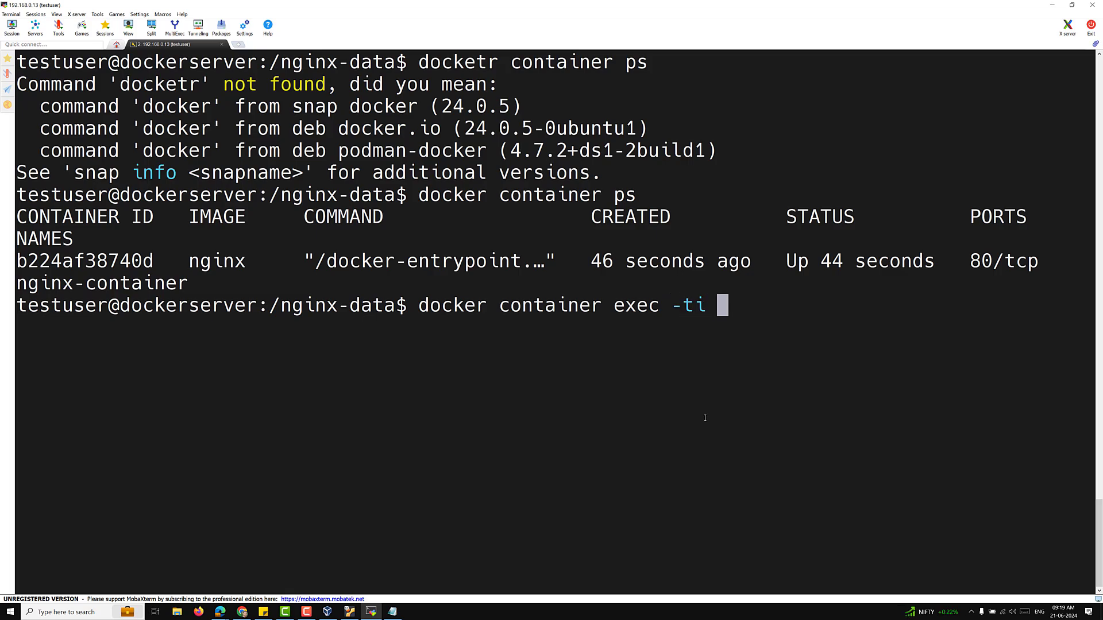
text(ng)
key(Tab)
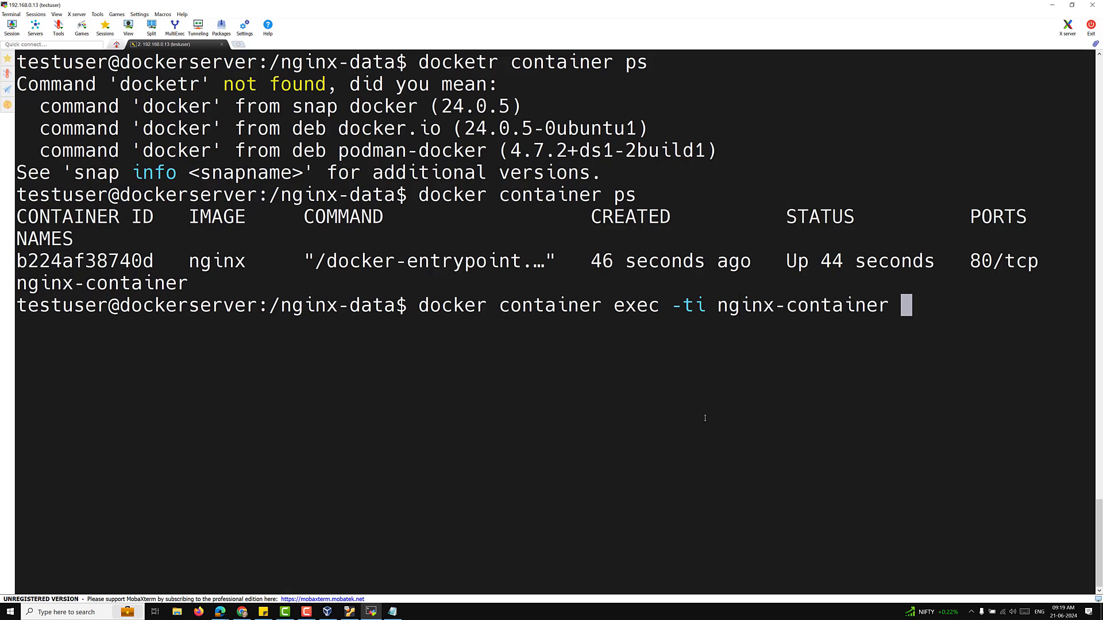
text(bash)
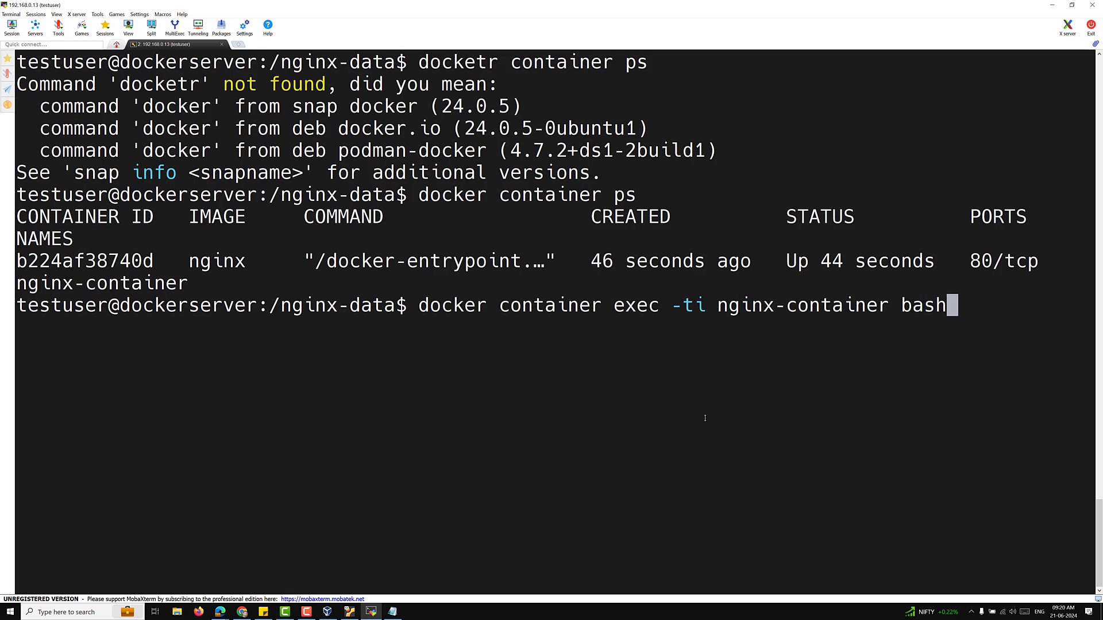
key(Return)
Change to /usr/share/nginx/html/ inside the container and list its files with "ls".
text(cd /usr)
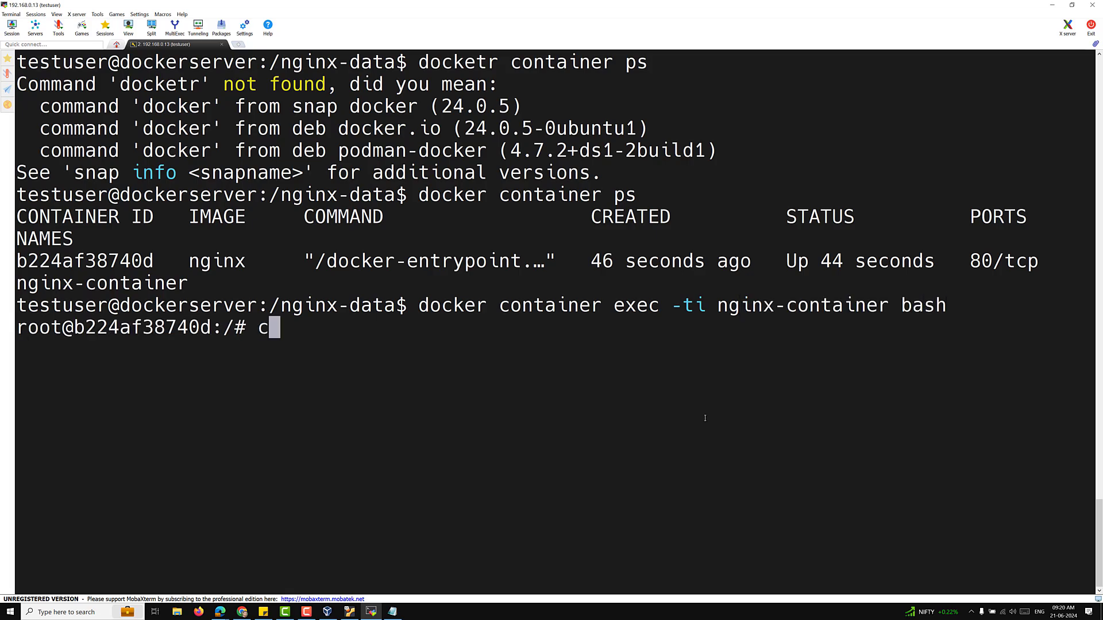
text(/sh)
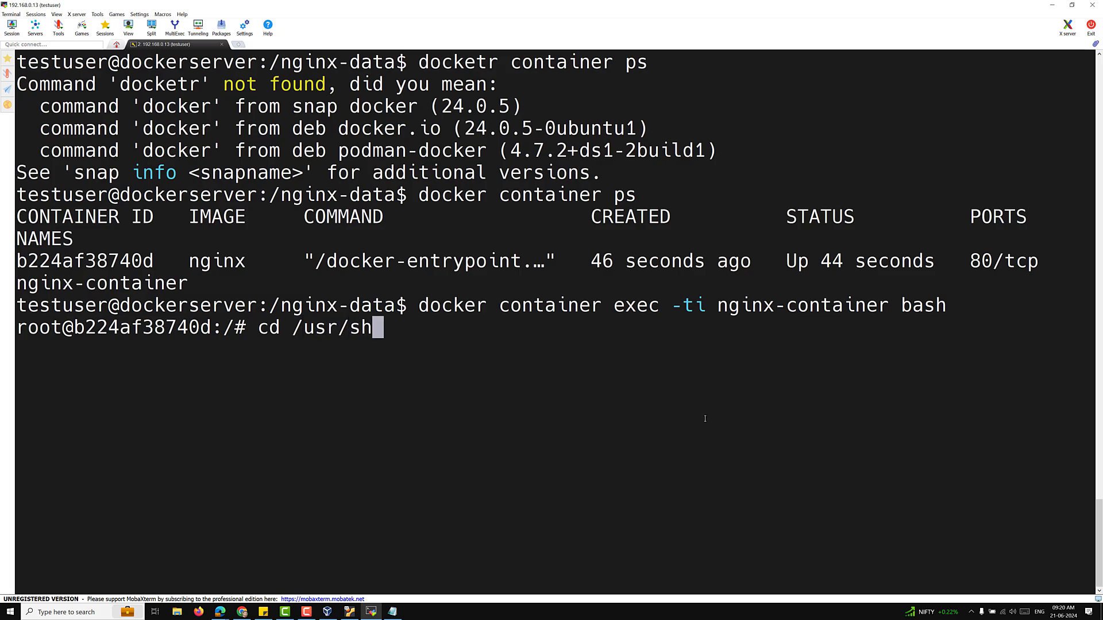
text(are/ng)
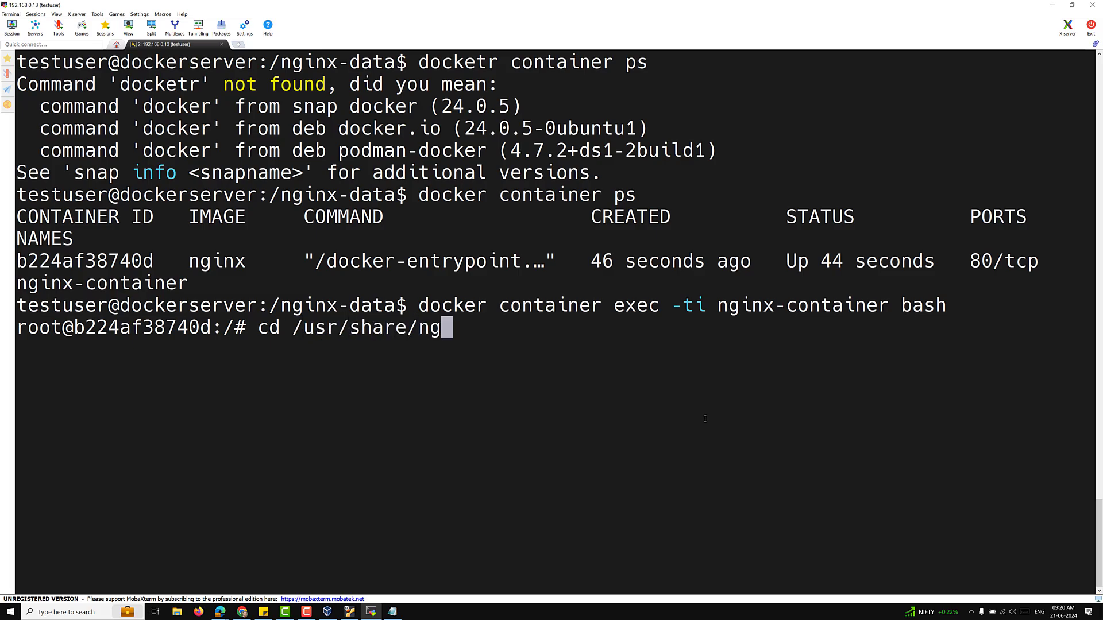
key(Tab)
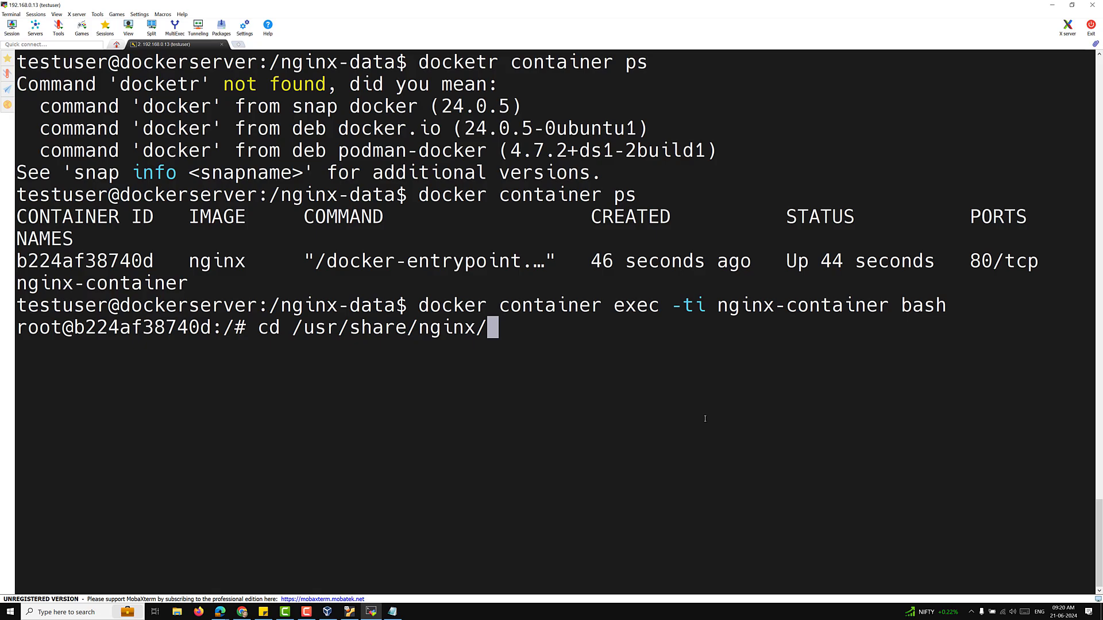
text(h)
key(Tab)
key(Return)
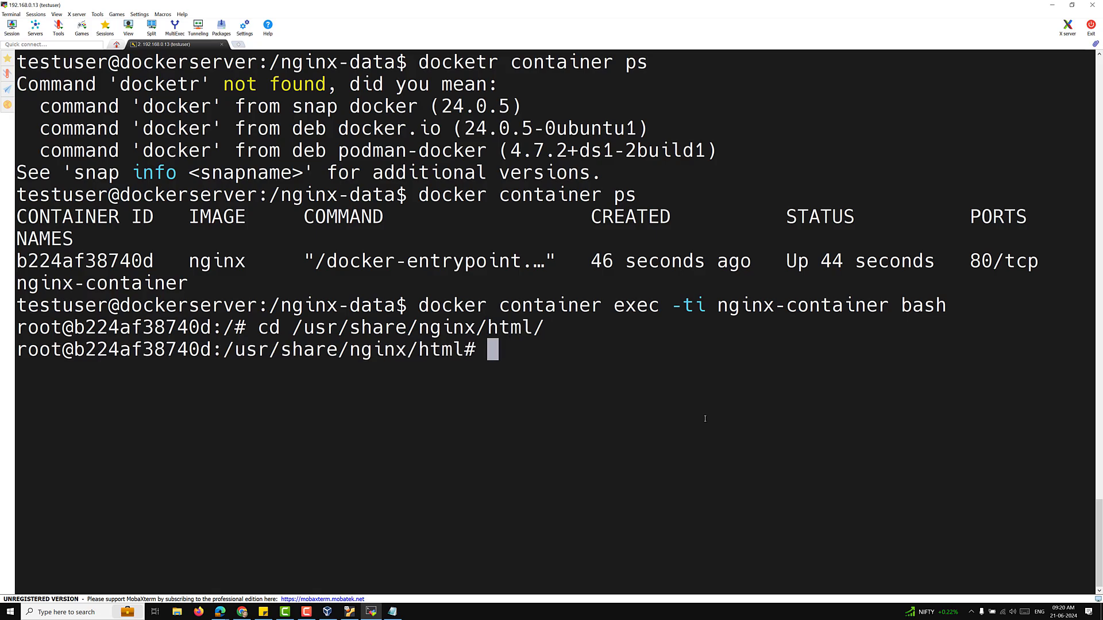
text(ls)
key(Return)
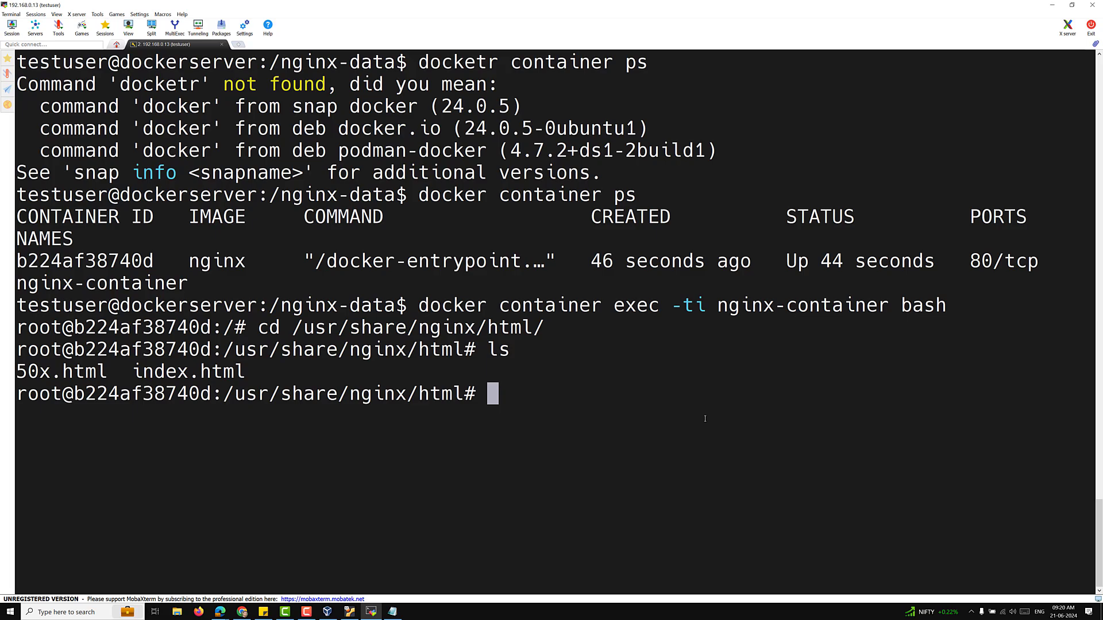
Clear the terminal and try to list all containers with "docker container ps -a" from the container's shell.
key(ctrl+l)
text(docker c)
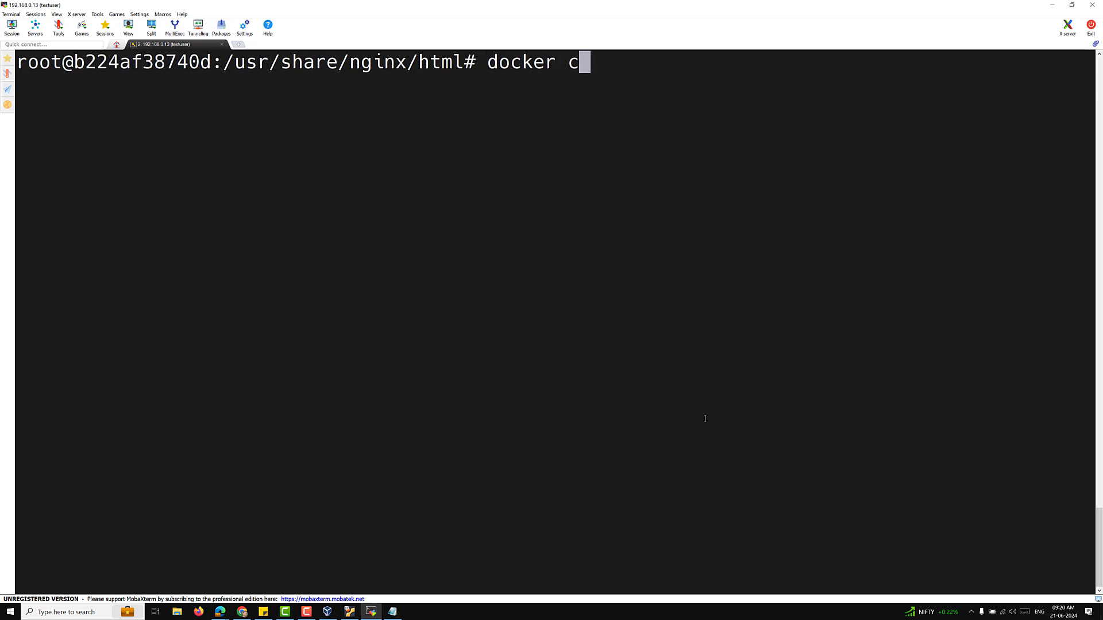
text(ontainer ps -a)
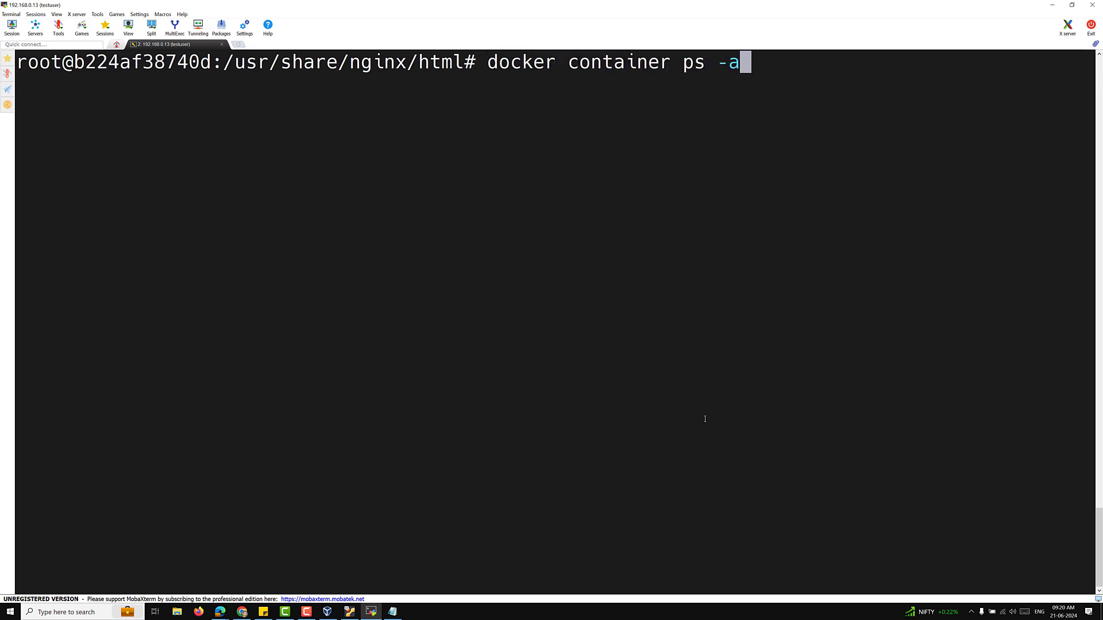
key(BackSpace)
text(a)
key(Return)
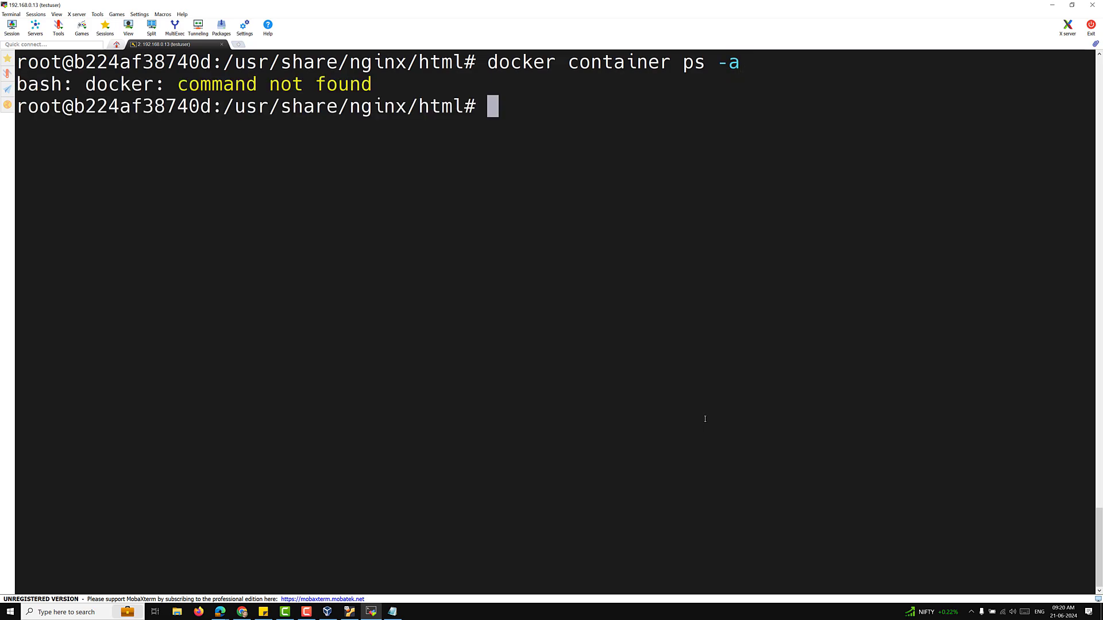
Exit the container's shell back to the host's /nginx-data folder and clear the terminal.
text(exit)
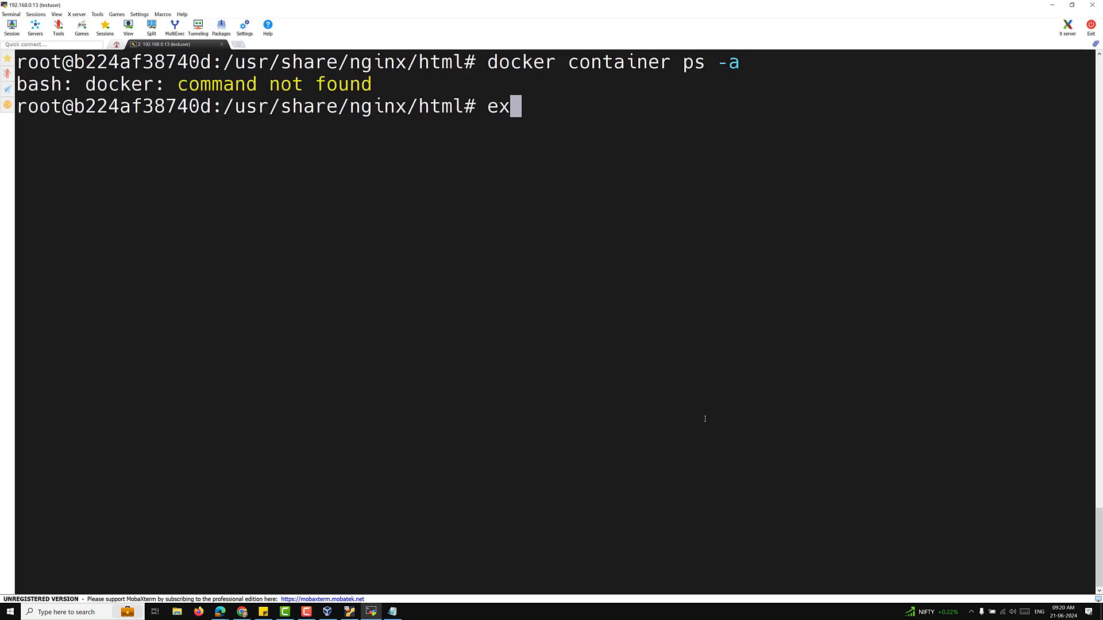
key(Return)
key(ctrl+l)
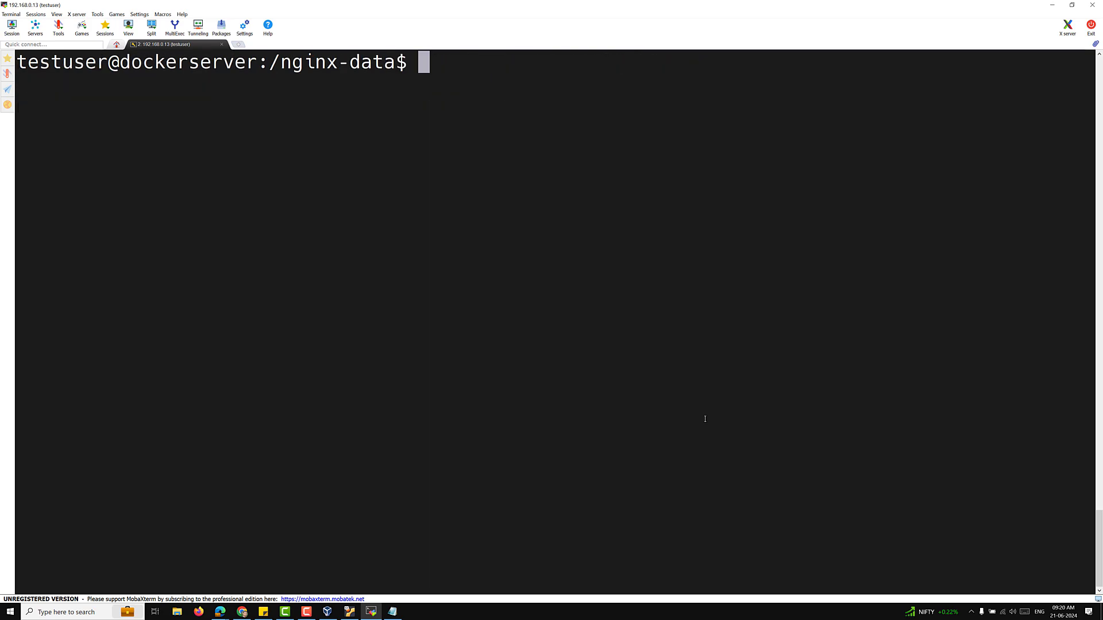
Try to run a detached nginx container named nginx-container2 using --mount with type=bind, source=/app-data, target=/usr/share/nginx/html and readonly.
text(docker contai)
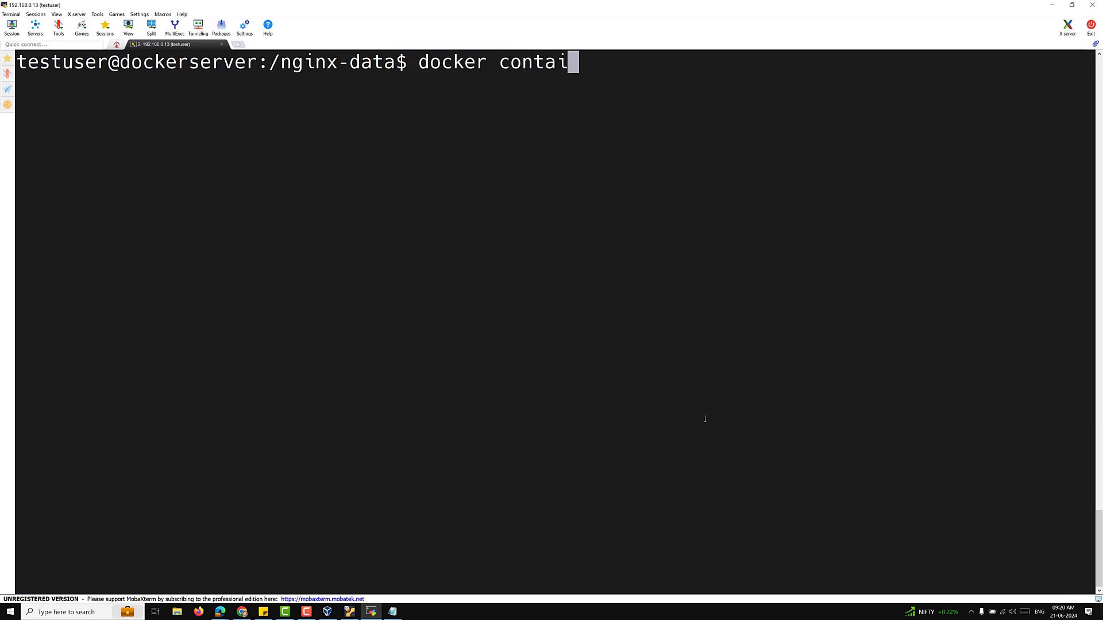
text(ner run -)
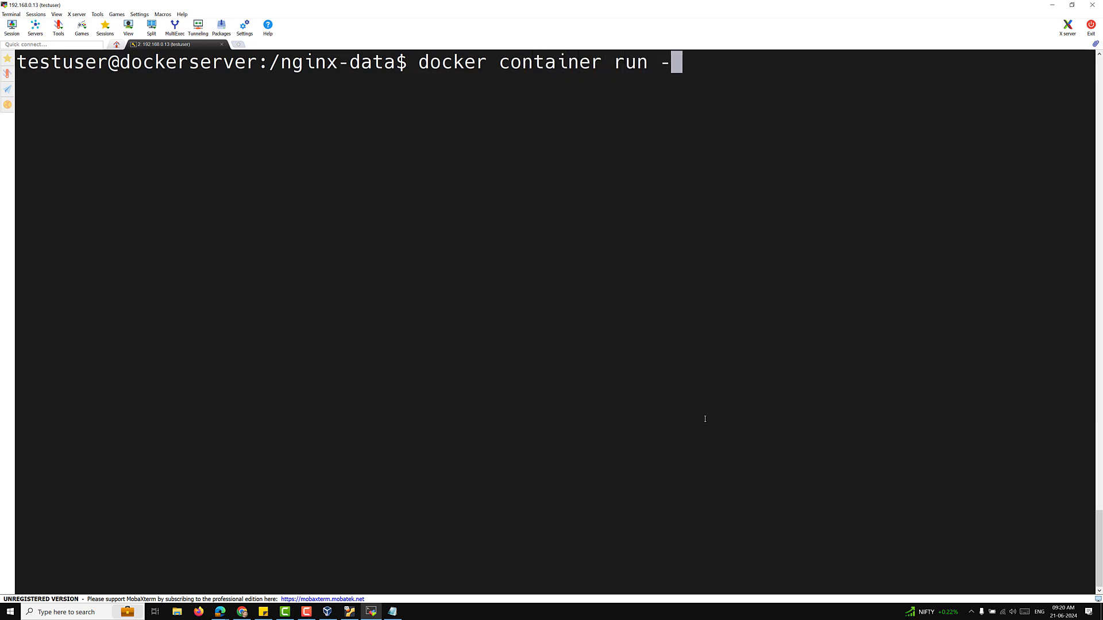
text(d --name n)
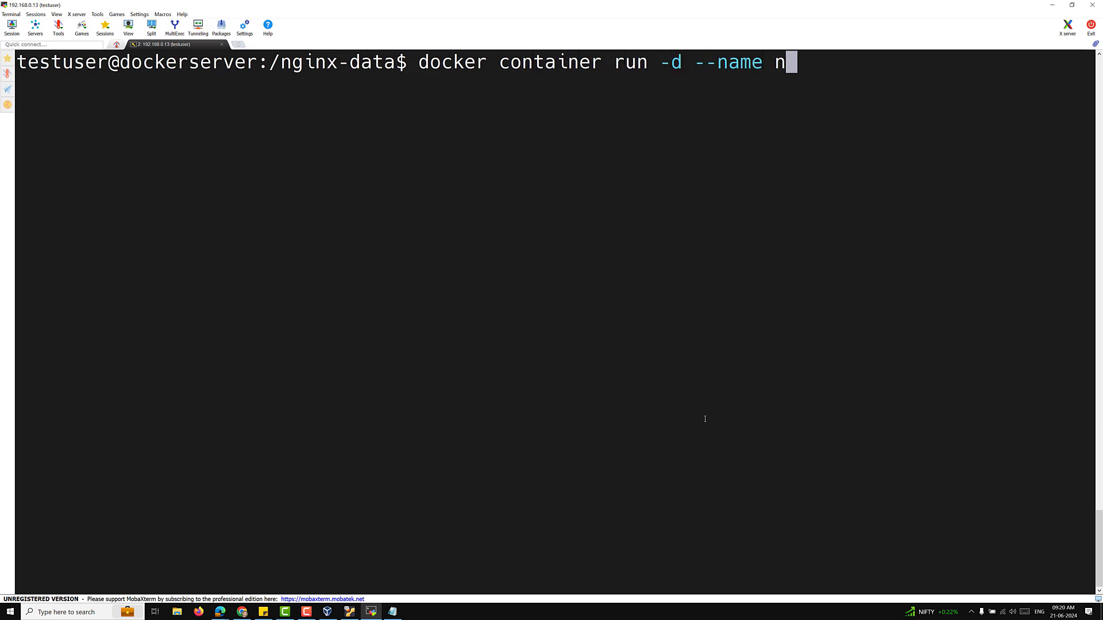
text(ginx-conta)
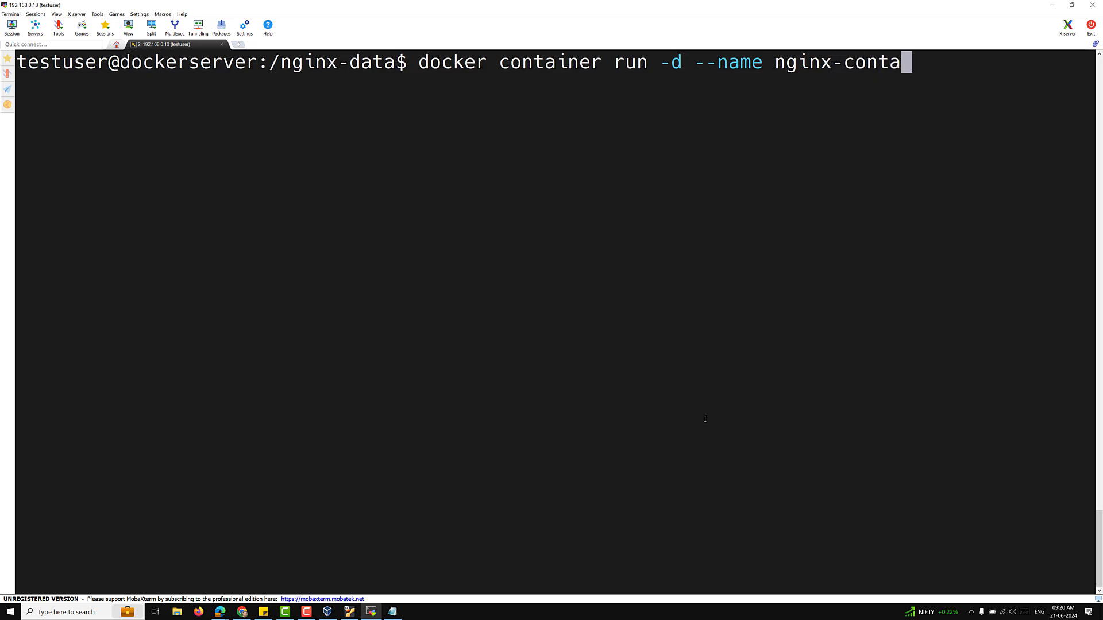
text(iner2 )
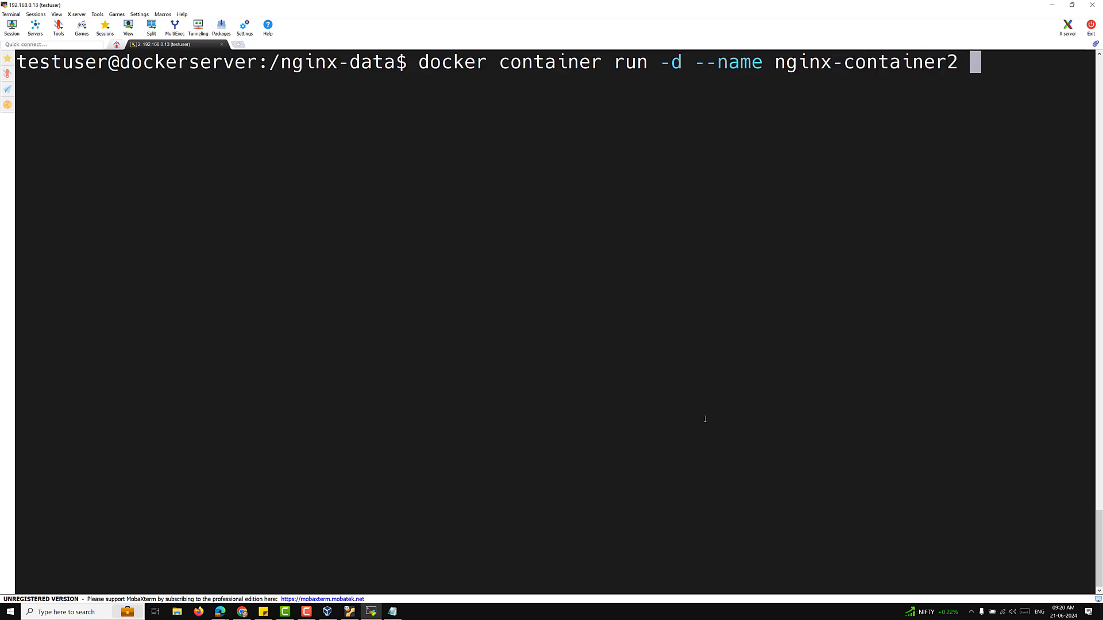
text(--m)
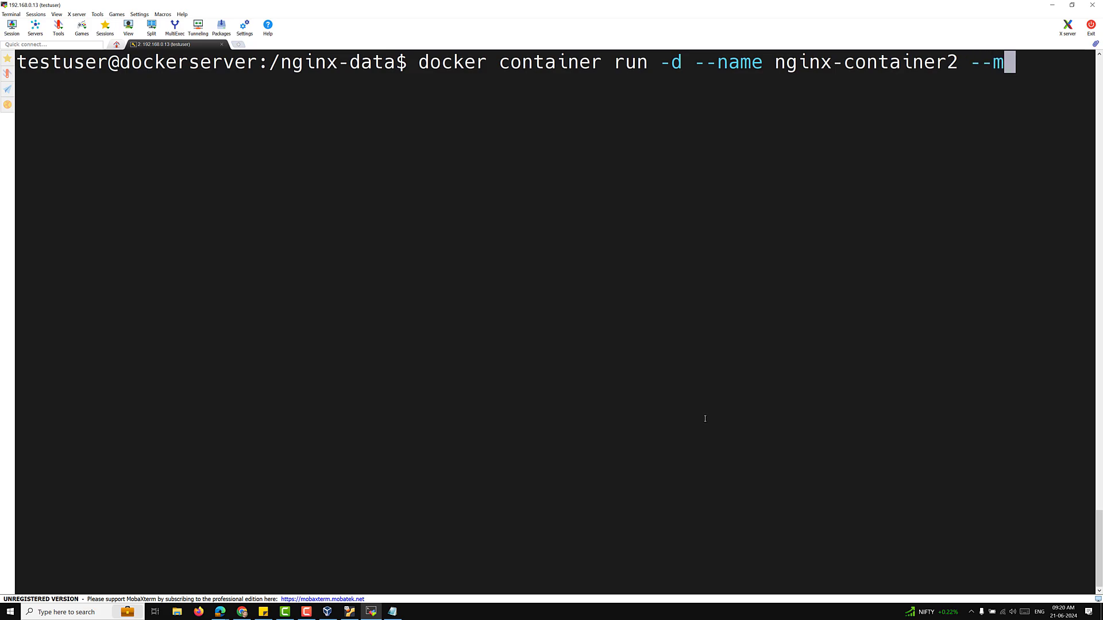
text(ount type=)
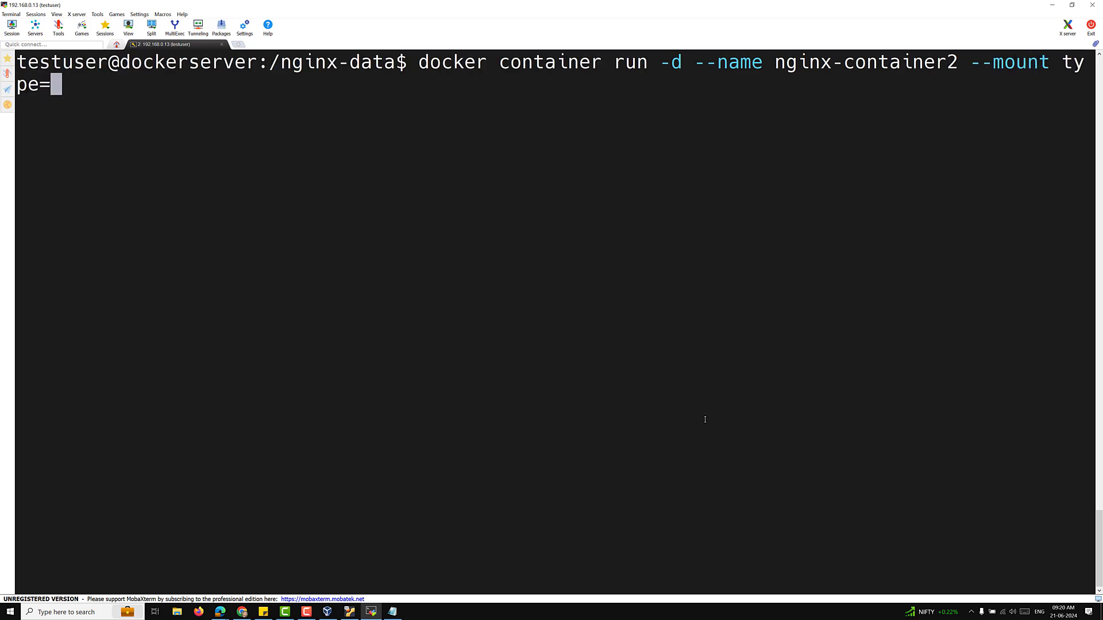
text(bind,)
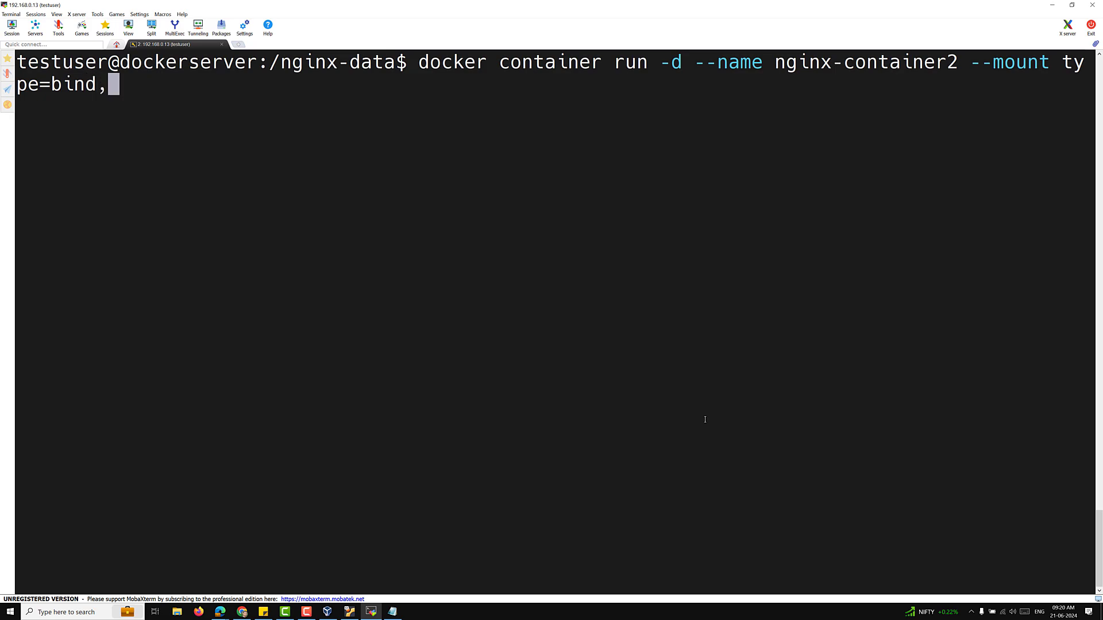
text(source)
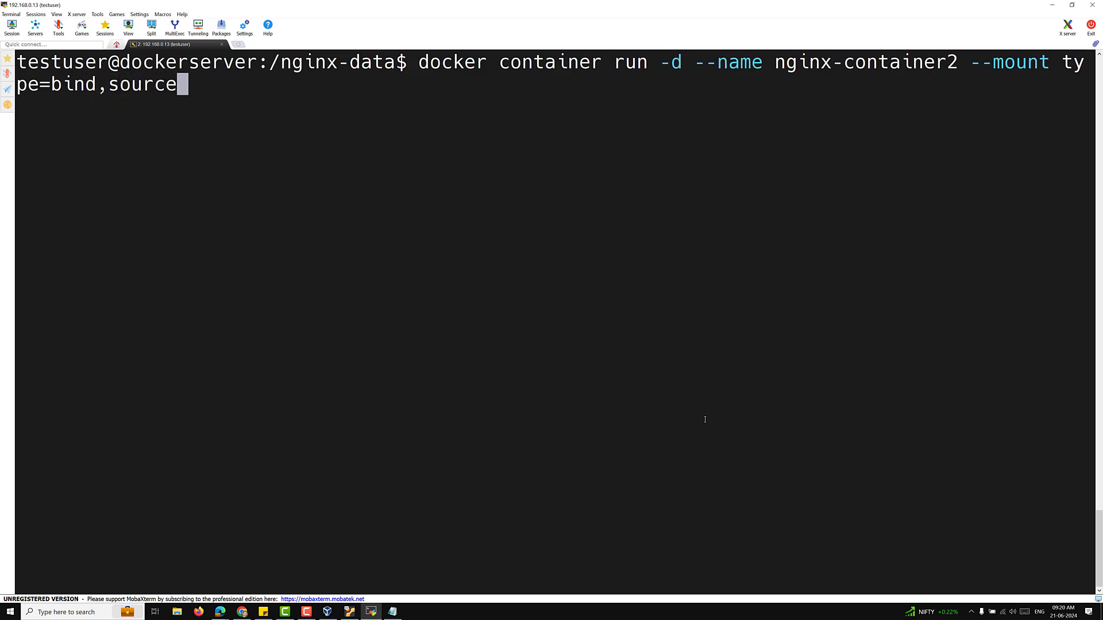
text(=/app-data)
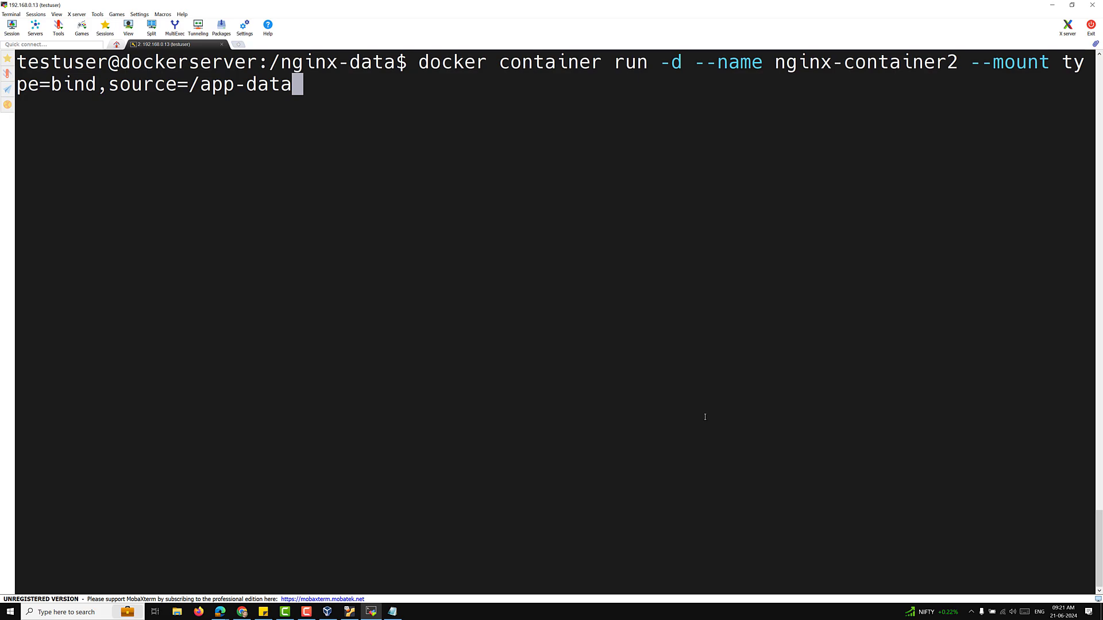
text(,)
text(target)
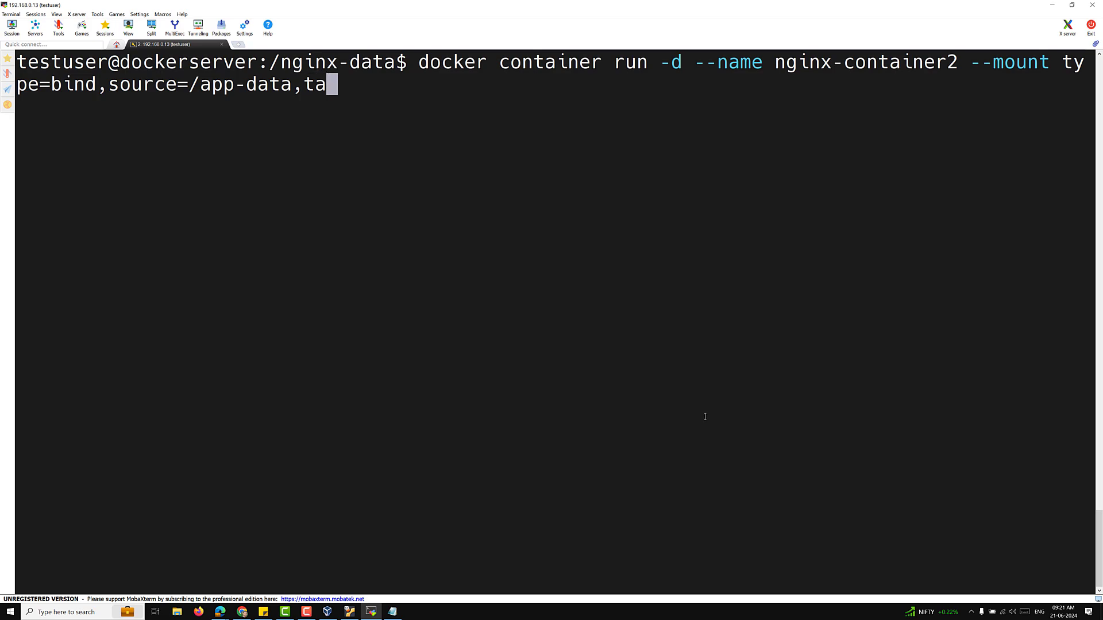
text(=/us)
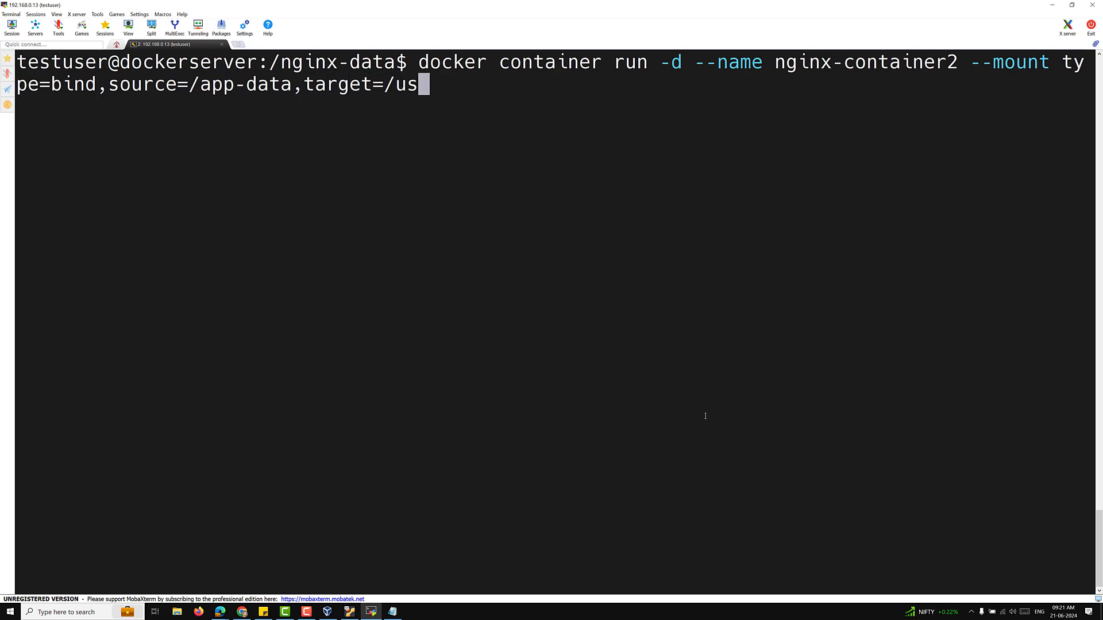
text(r/share/)
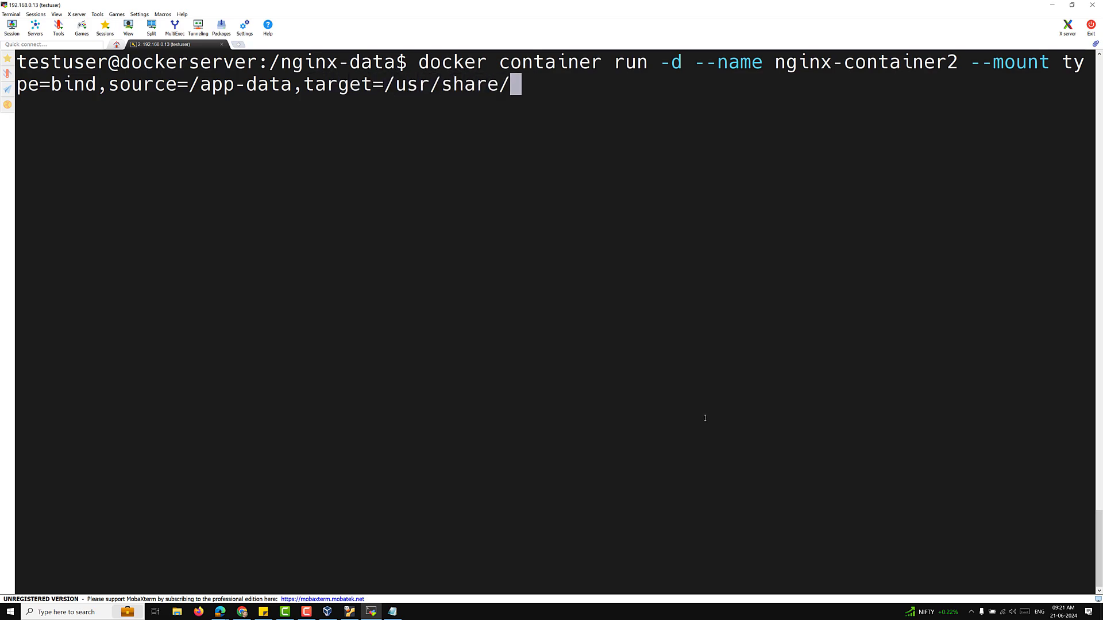
text(nginx/html)
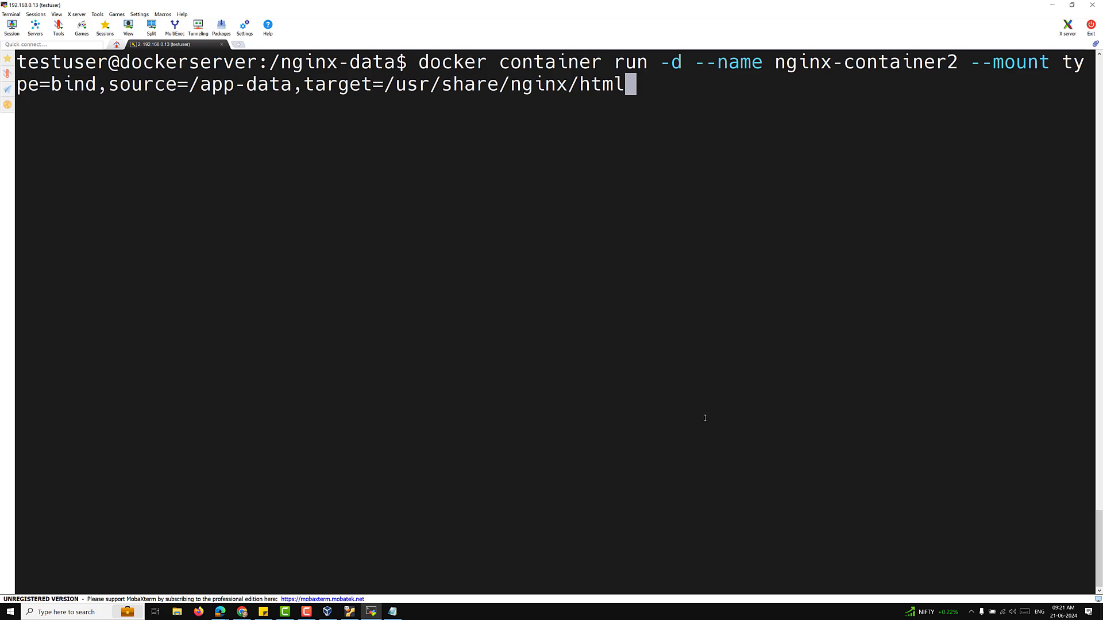
text(,readonl)
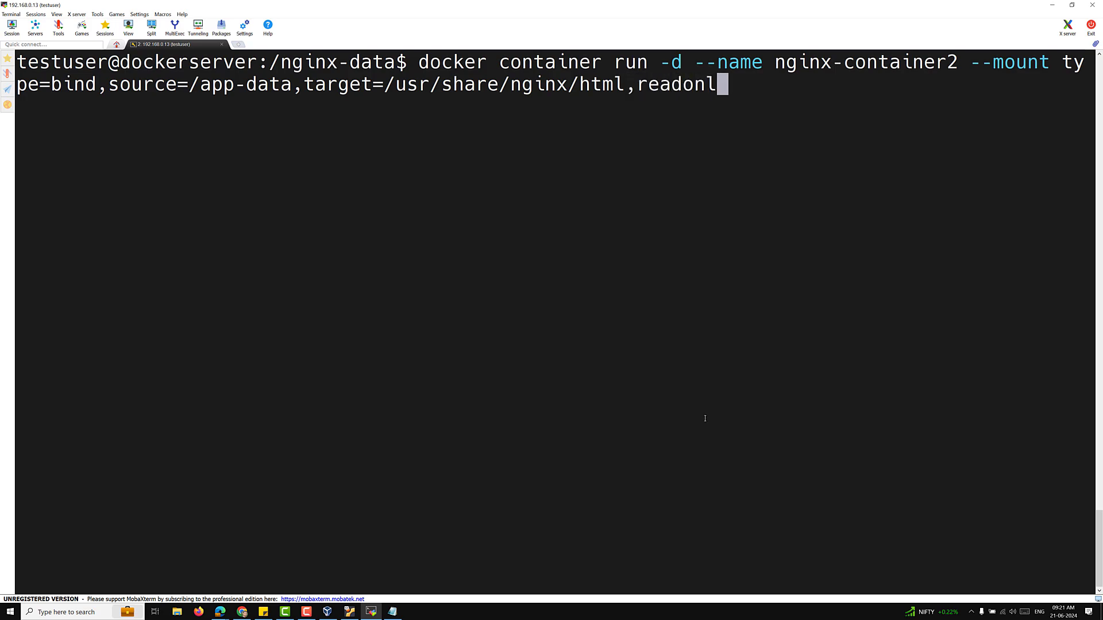
text(y)
text( nginx)
key(Return)
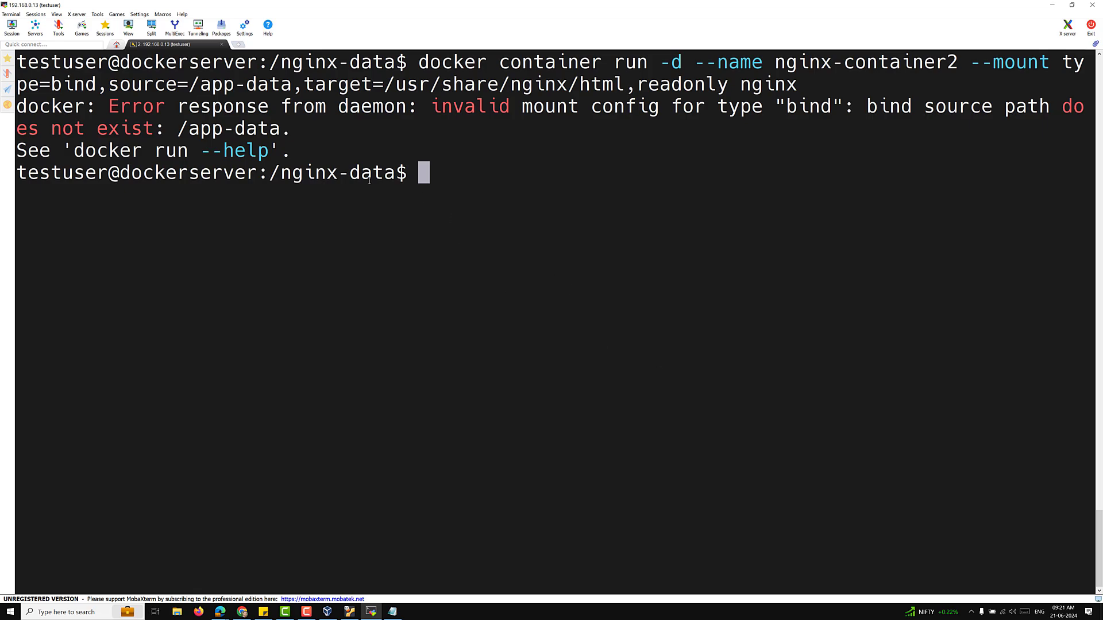
Go up to the host's root directory with "cd .." and list its contents with "ls".
drag(103, 114, 386, 99)
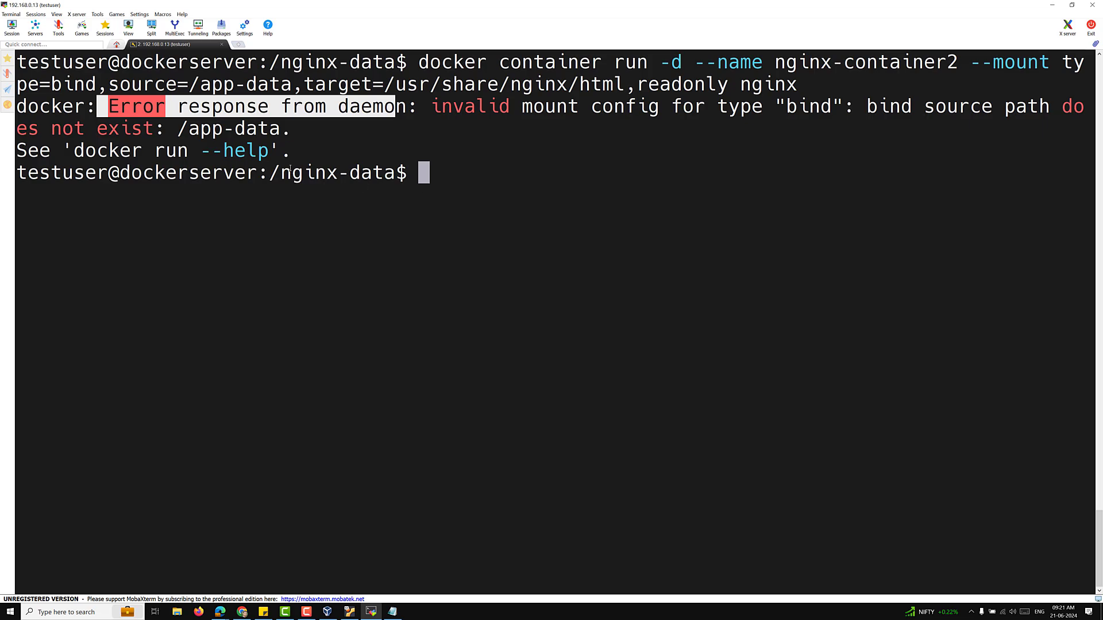
drag(281, 172, 395, 172)
click(532, 185)
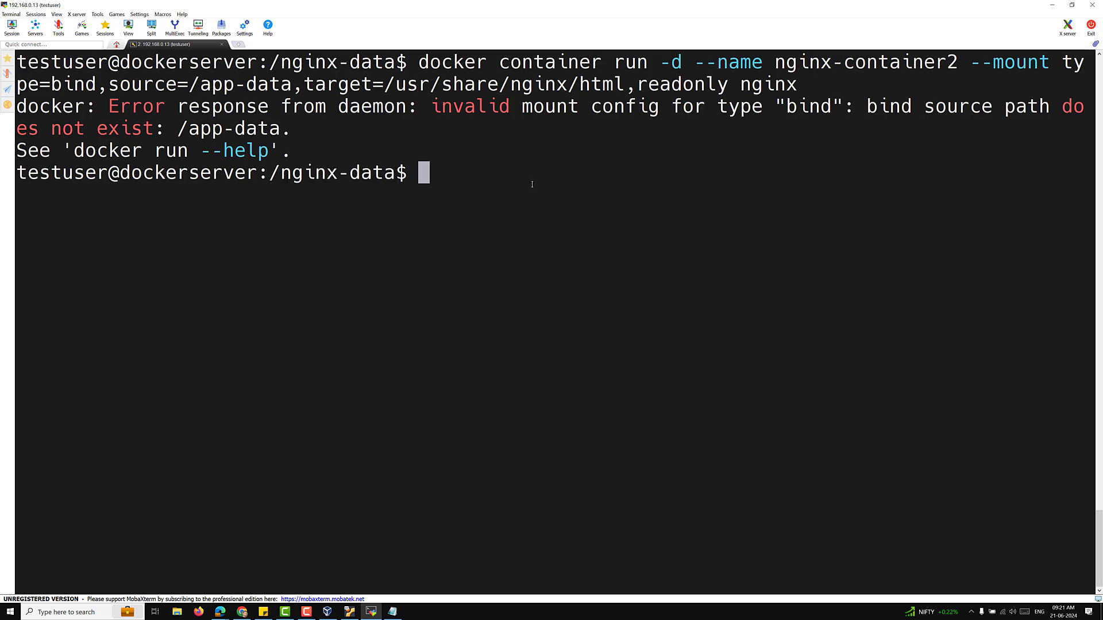
text(cd ..)
key(Return)
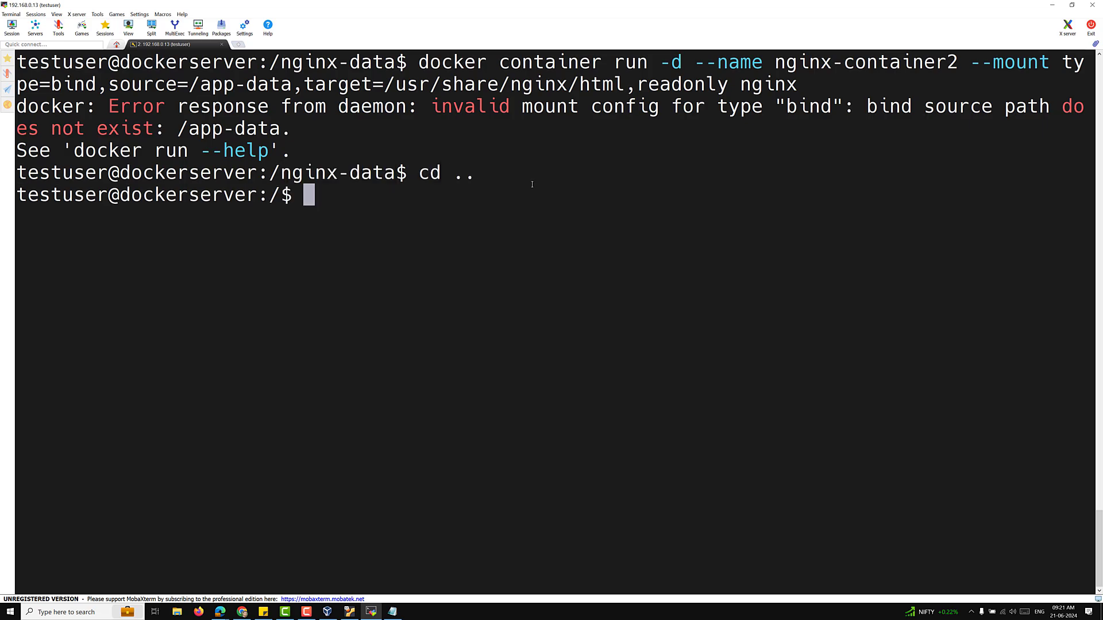
text(ls)
key(Return)
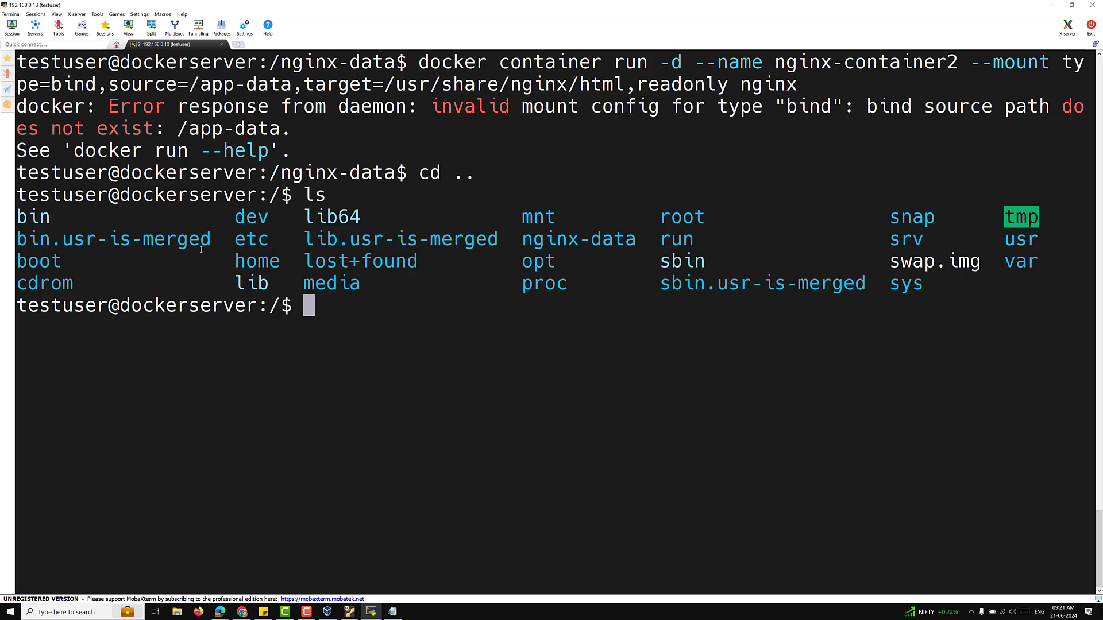
drag(528, 242, 630, 240)
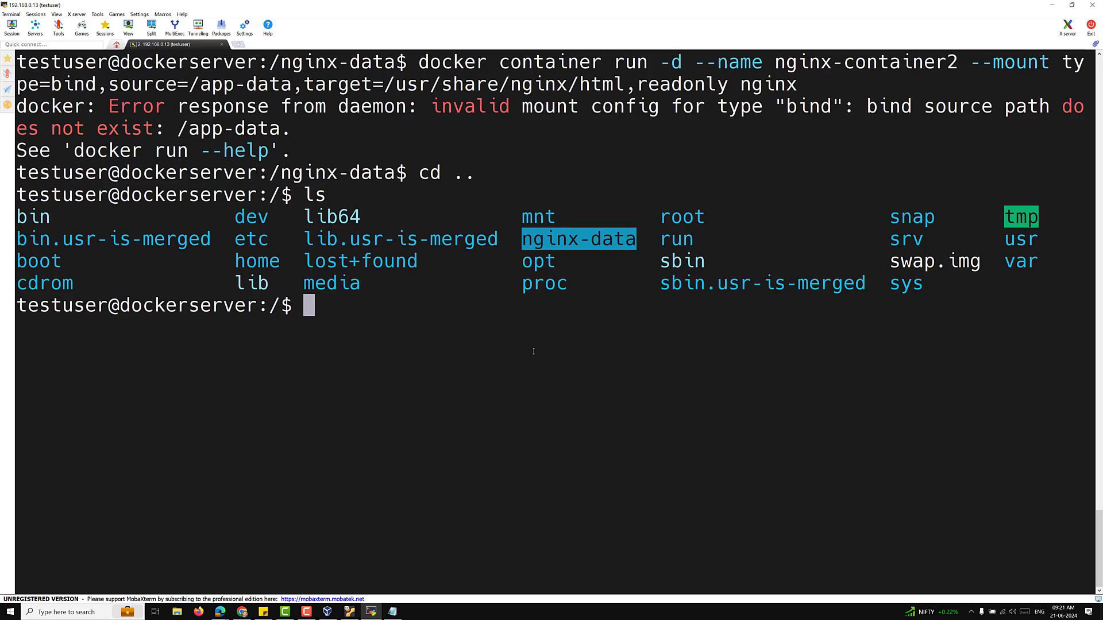
Print the current working directory with "pwd" and check it against the location of the nginx-data folder.
text(wo)
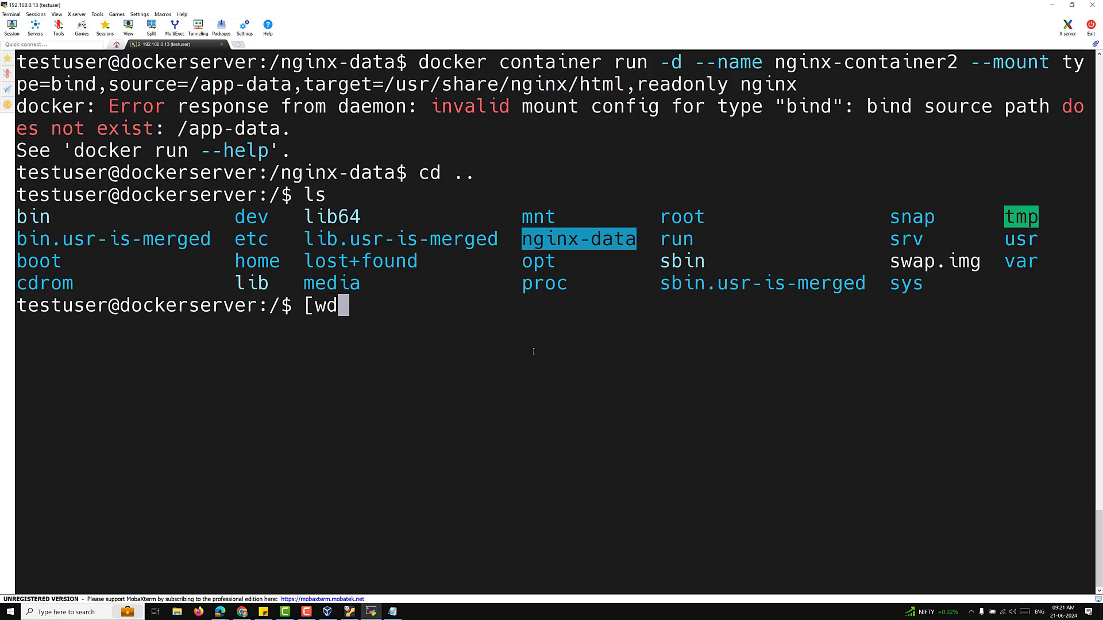
key(BackSpace)
key(BackSpace)
text(pwd)
key(Return)
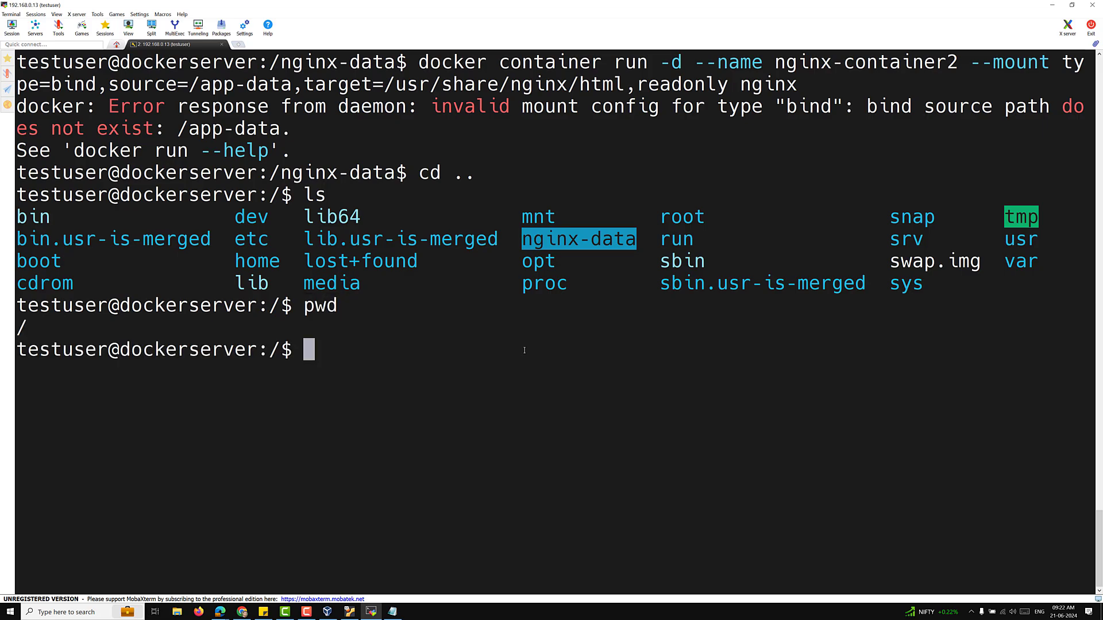
drag(47, 337, 18, 305)
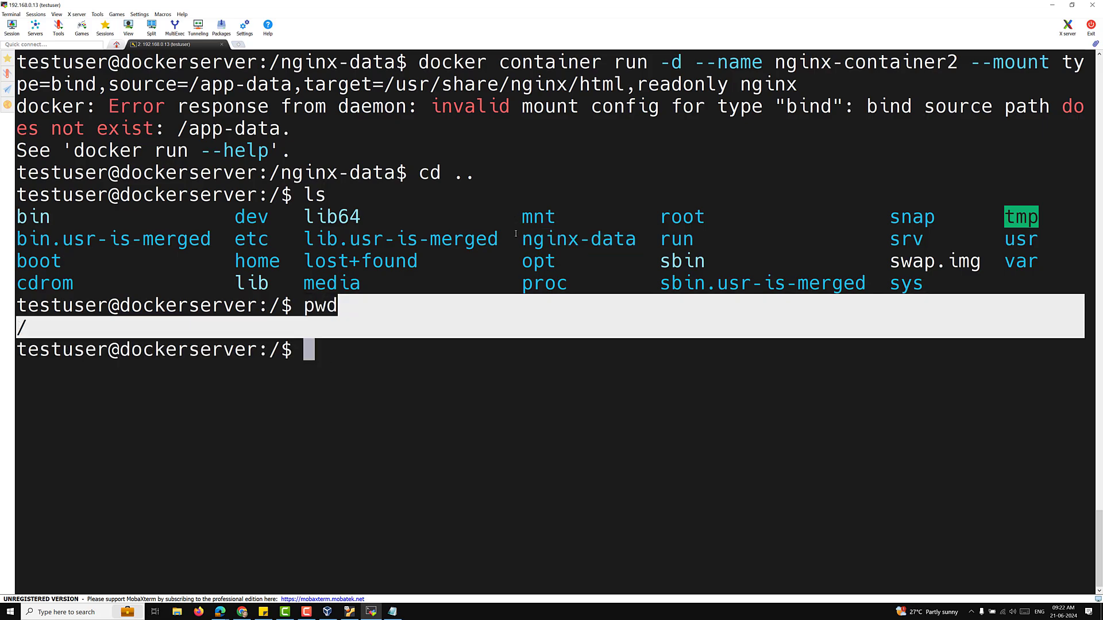
drag(521, 239, 636, 236)
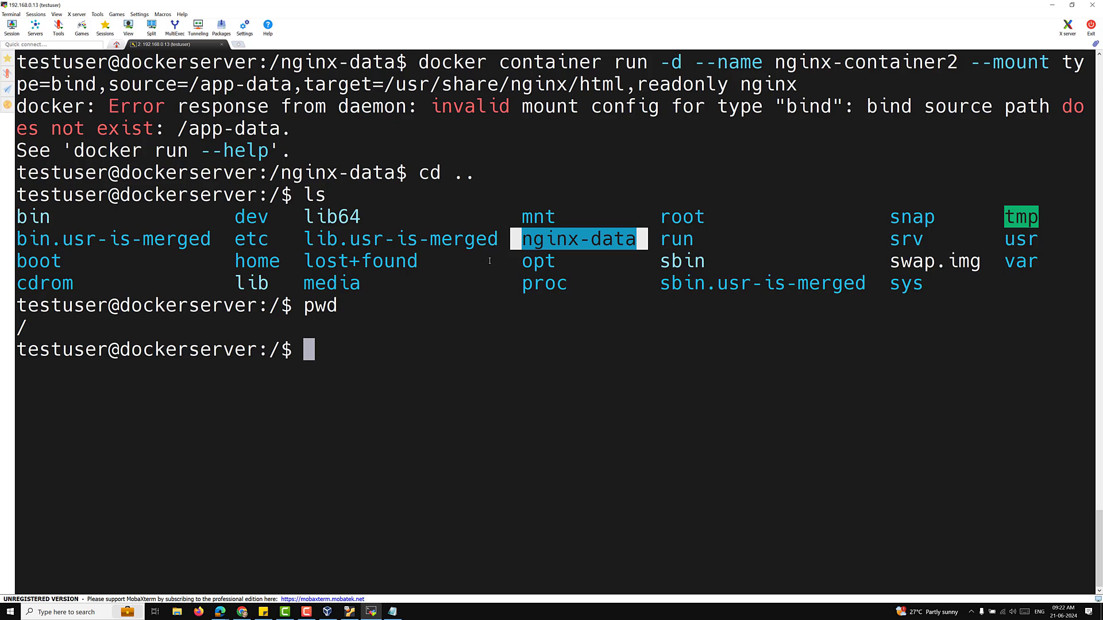
Try to create the app-data folder in the root directory with "mkdir app-data".
text(mkdir app-data)
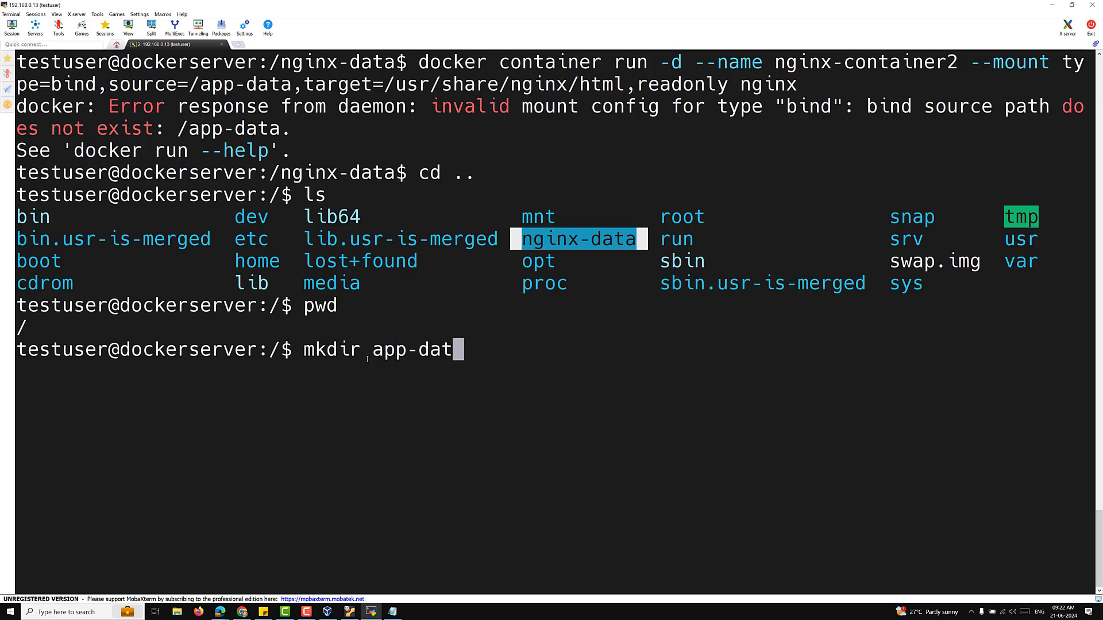
key(Return)
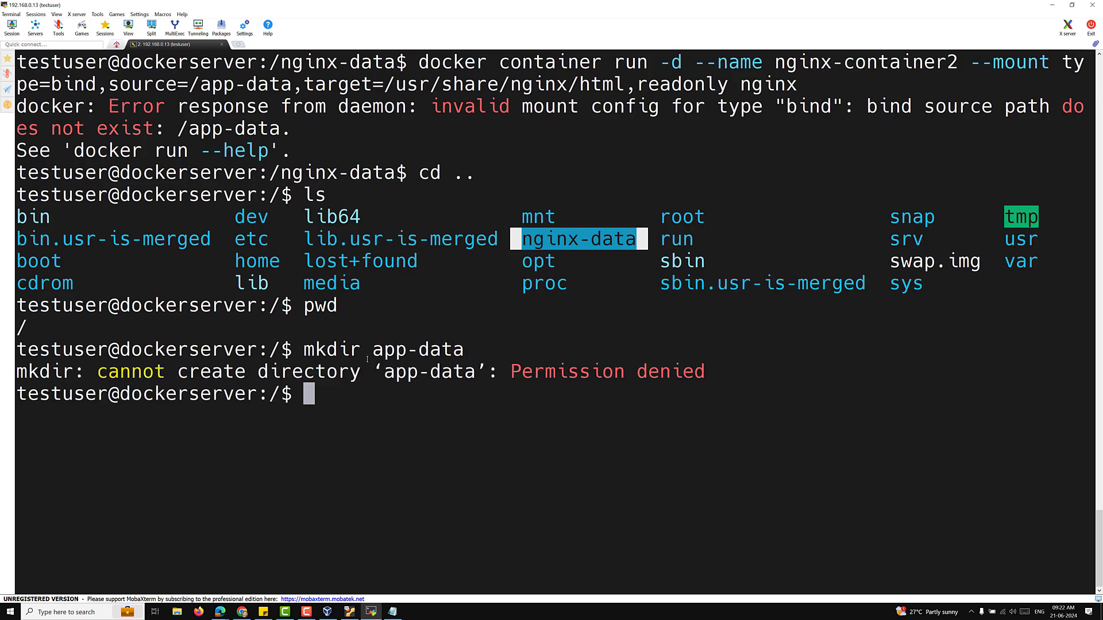
Create the app-data folder in the root directory with "sudo mkdir app-data", supplying the account password.
key(Up)
key(Left)
key(Left)
key(Left)
key(Left)
key(Left)
key(Left)
key(Left)
key(Left)
key(Left)
key(Left)
key(Left)
key(Left)
key(Left)
key(Left)
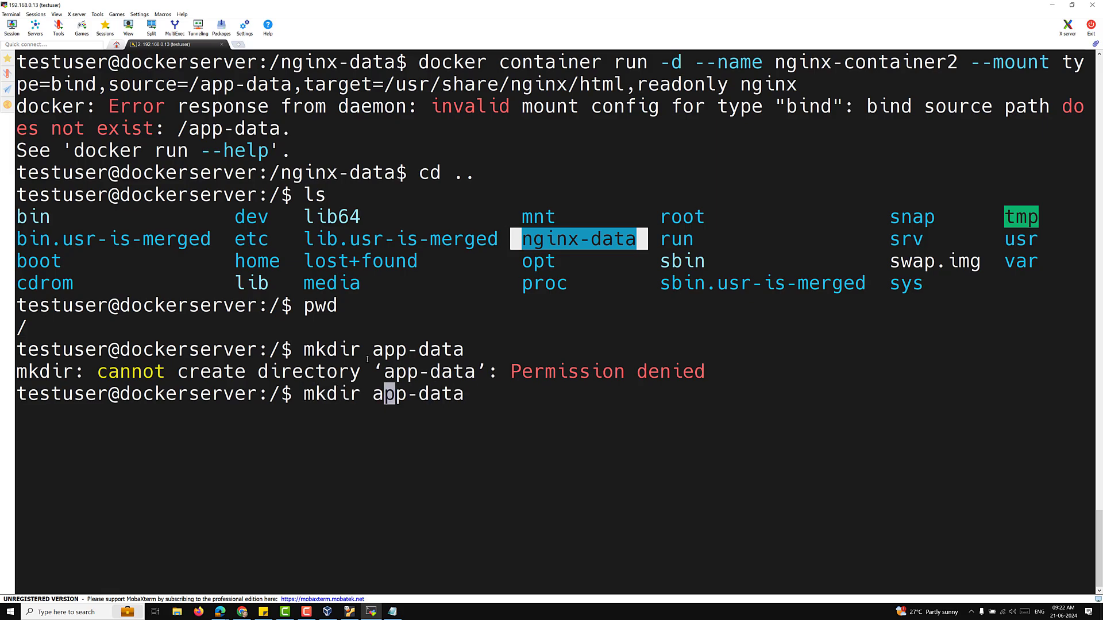
text(sudo)
key(Return)
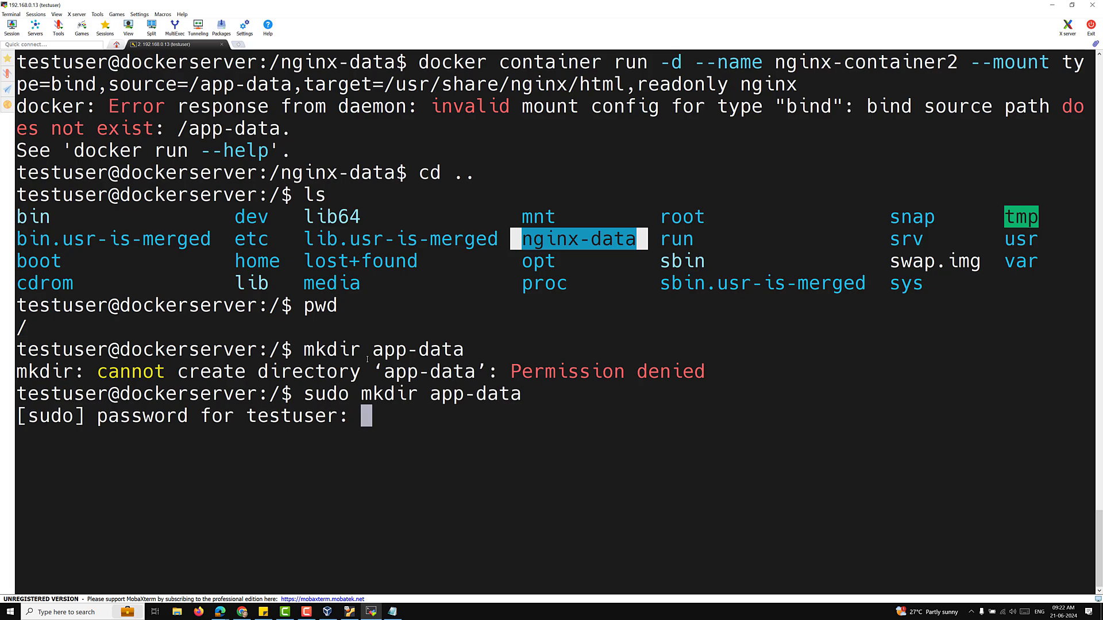
key(Return)
Clear the terminal and open a root shell with "sudo -i".
key(ctrl+l)
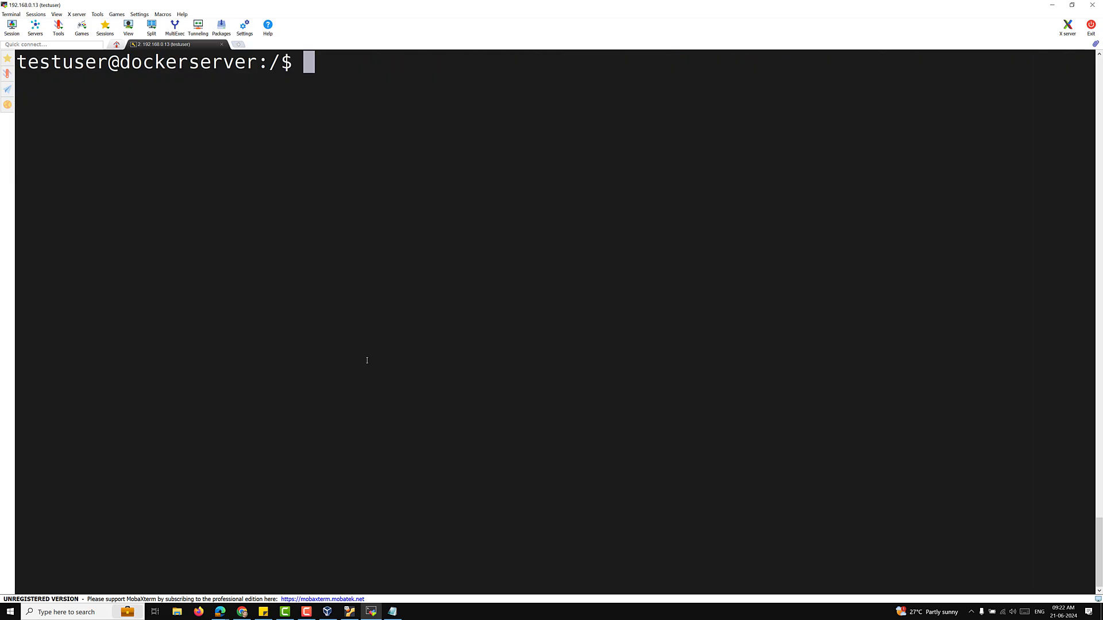
text(sudo -i)
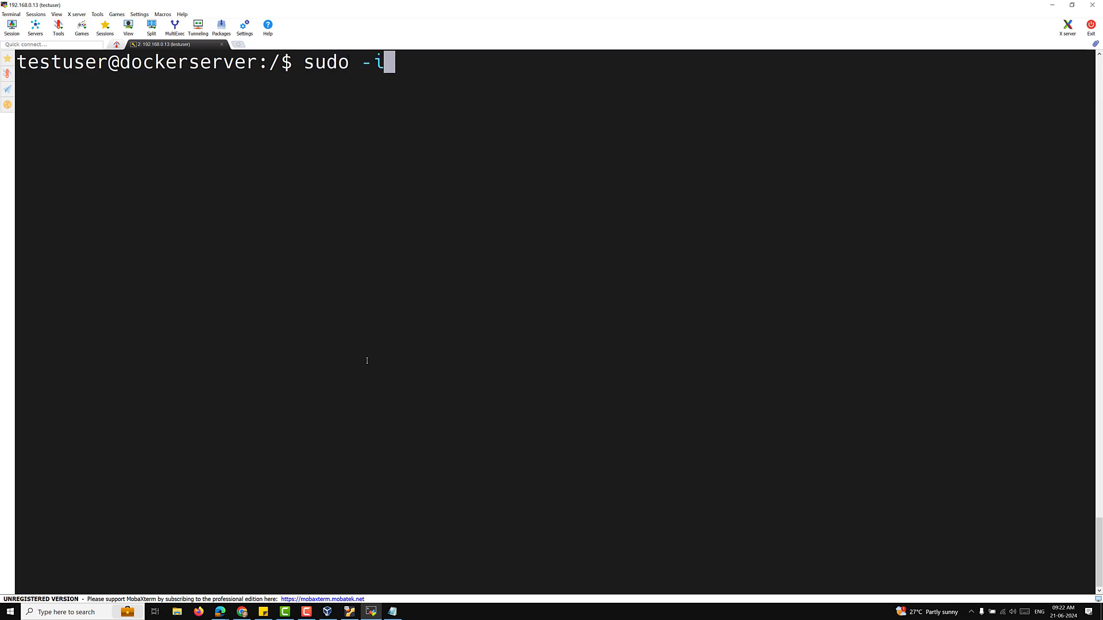
key(Return)
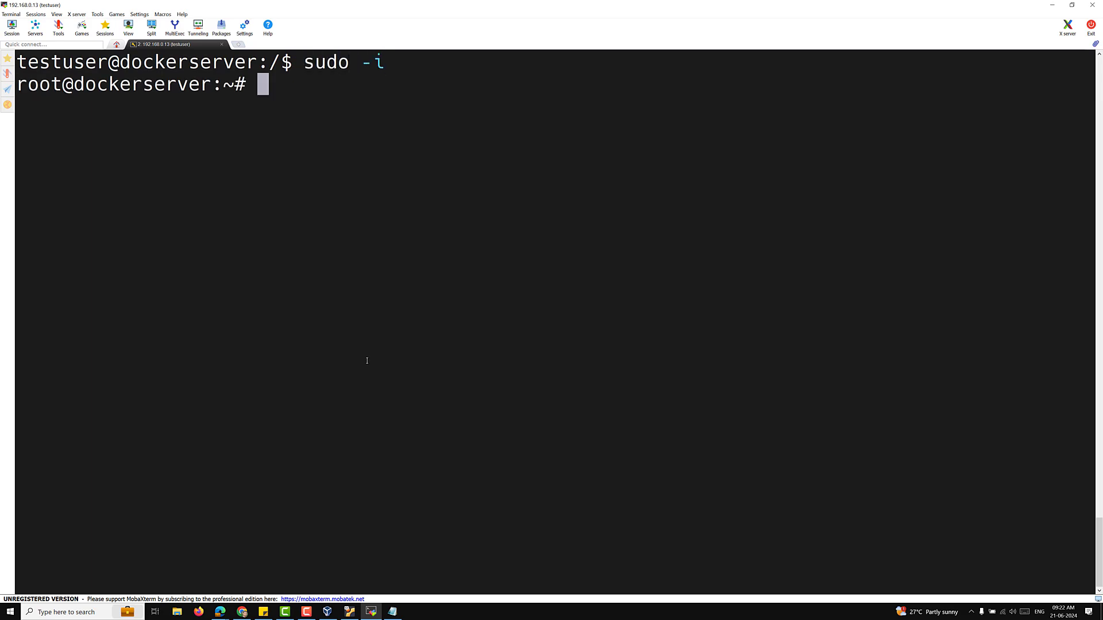
right_click(367, 360)
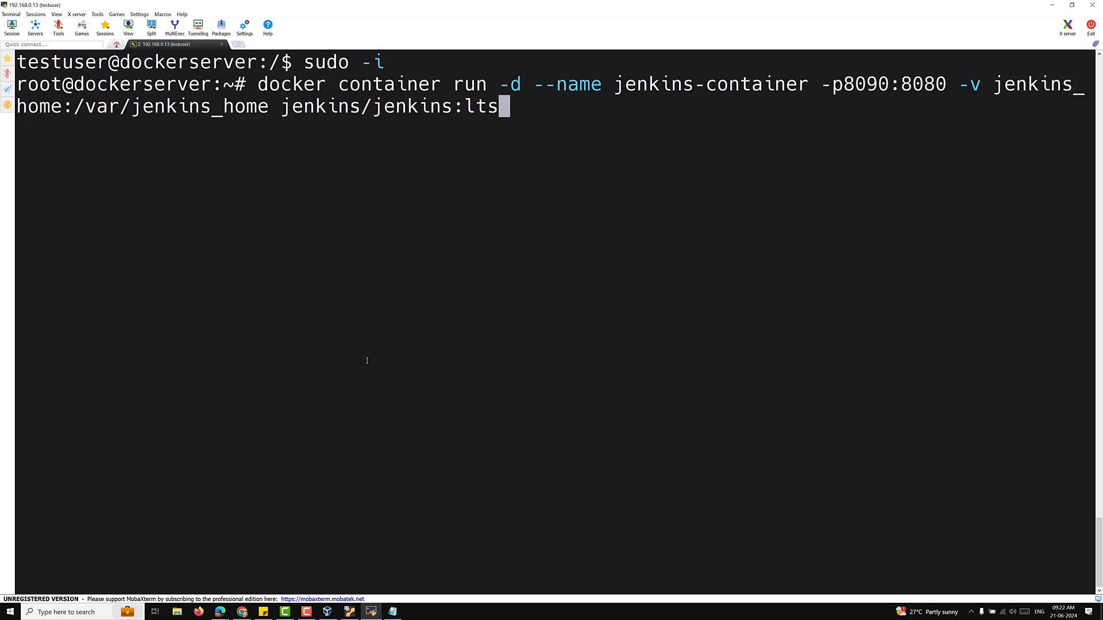
key(Up)
key(BackSpace)
key(BackSpace)
key(BackSpace)
key(BackSpace)
key(BackSpace)
key(BackSpace)
key(BackSpace)
key(BackSpace)
key(BackSpace)
key(BackSpace)
key(BackSpace)
key(BackSpace)
key(BackSpace)
key(BackSpace)
key(BackSpace)
key(BackSpace)
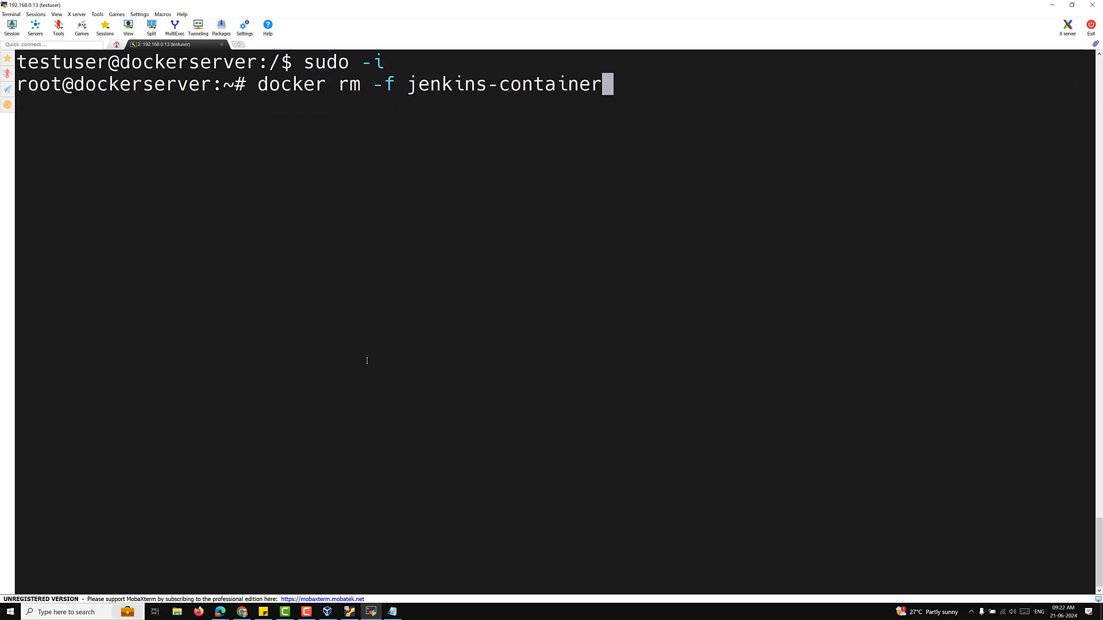
key(BackSpace)
key(BackSpace)
key(BackSpace)
key(BackSpace)
key(BackSpace)
key(BackSpace)
key(BackSpace)
key(BackSpace)
key(BackSpace)
key(BackSpace)
key(BackSpace)
key(BackSpace)
key(BackSpace)
key(BackSpace)
key(BackSpace)
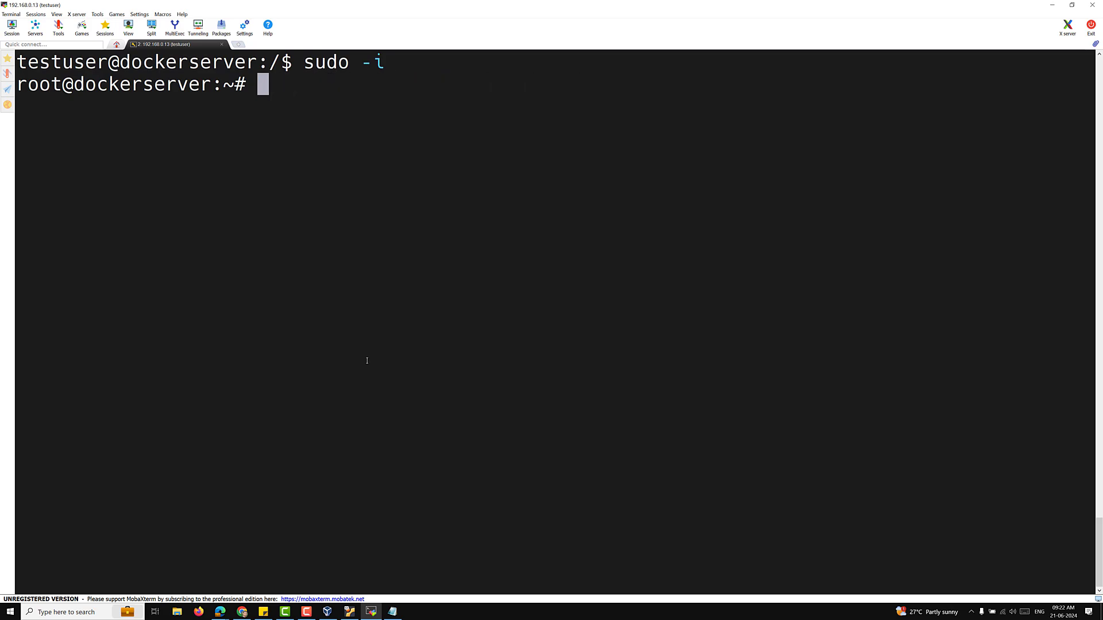
Run a detached container named nginx-container2 from the nginx image with "--mount type=bind,source=/app-data,target=/usr/share/nginx/html,readonly" using docker container run.
text(docker co)
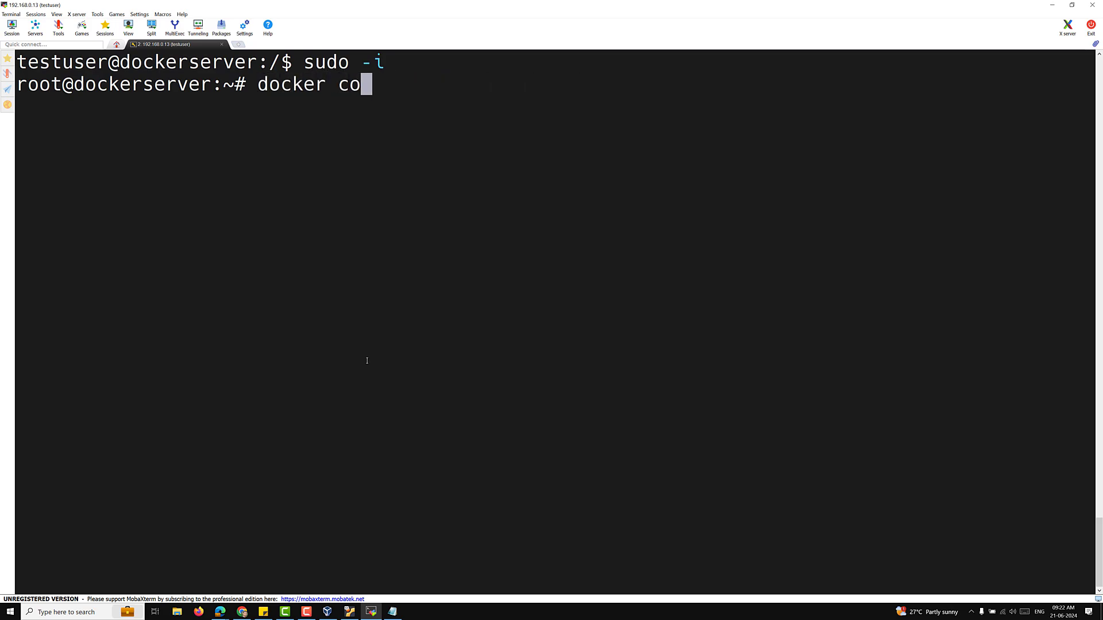
text(ntainer run)
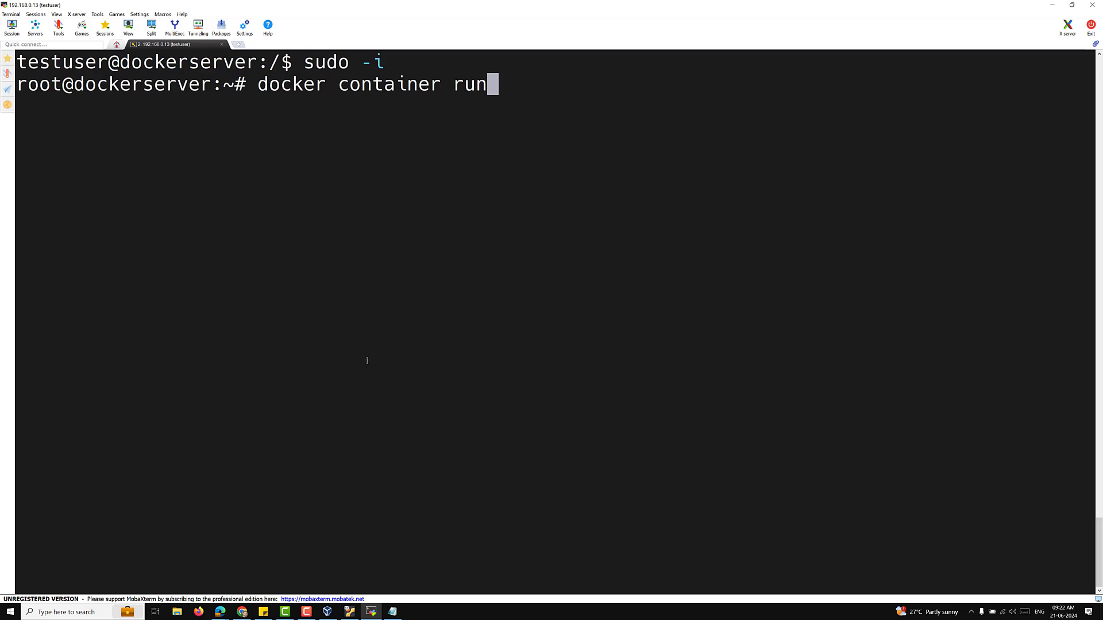
text( -d --name )
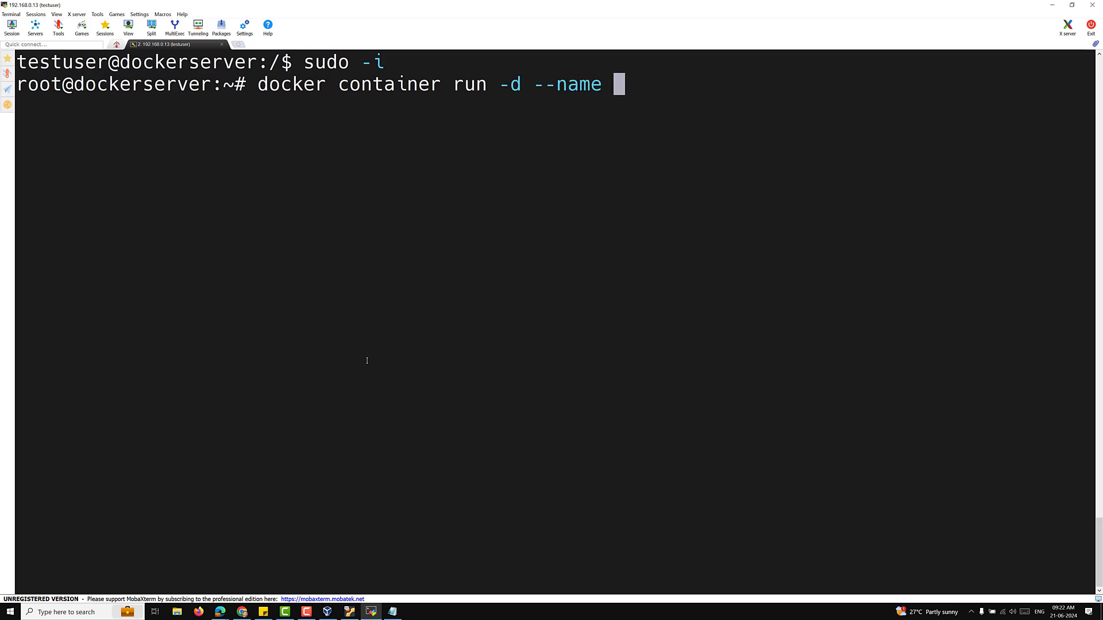
text(nginx-con)
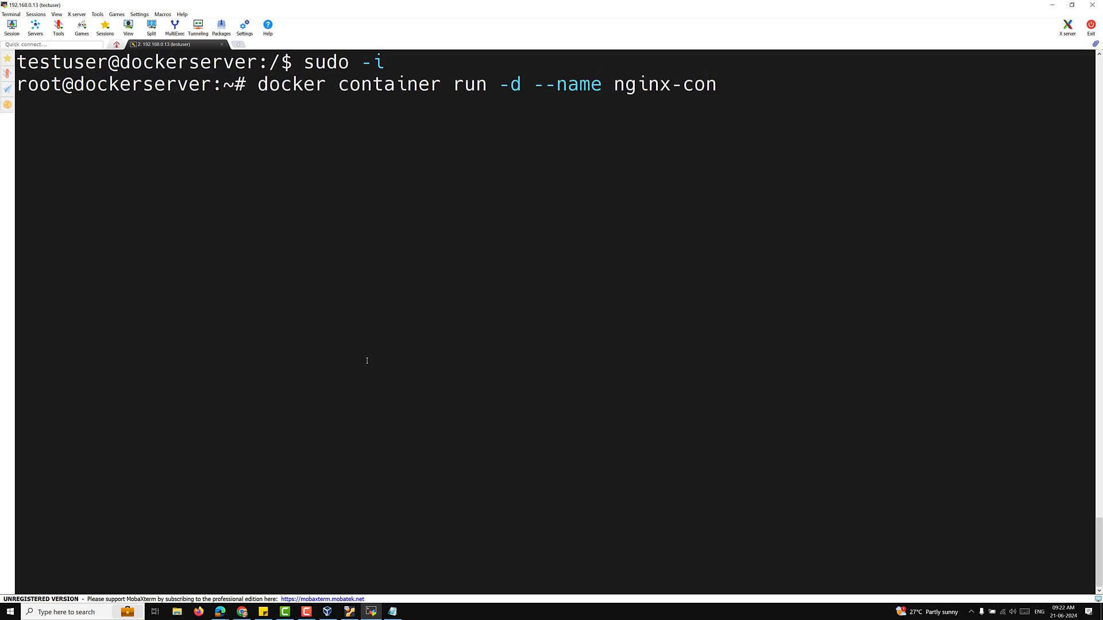
text(tainer)
key(BackSpace)
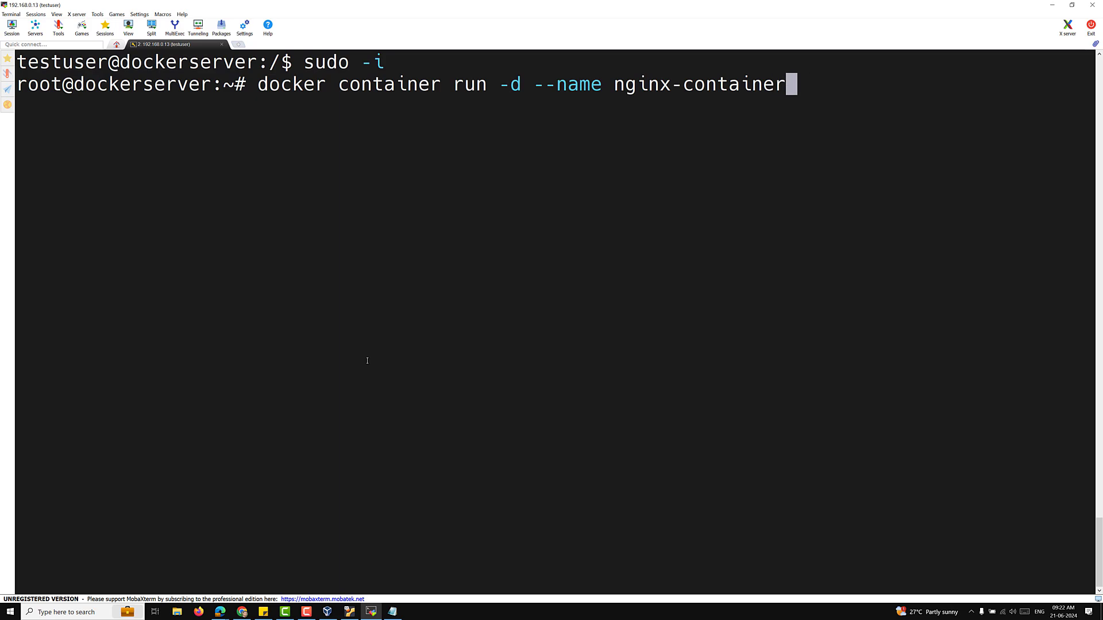
text(2 --mount )
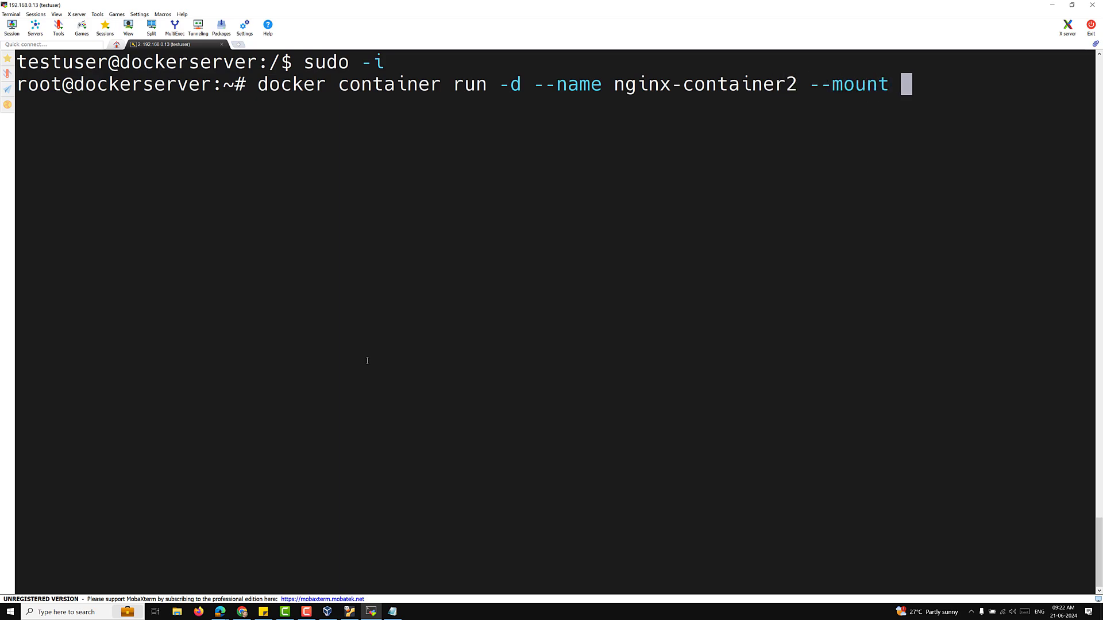
text(type=bi)
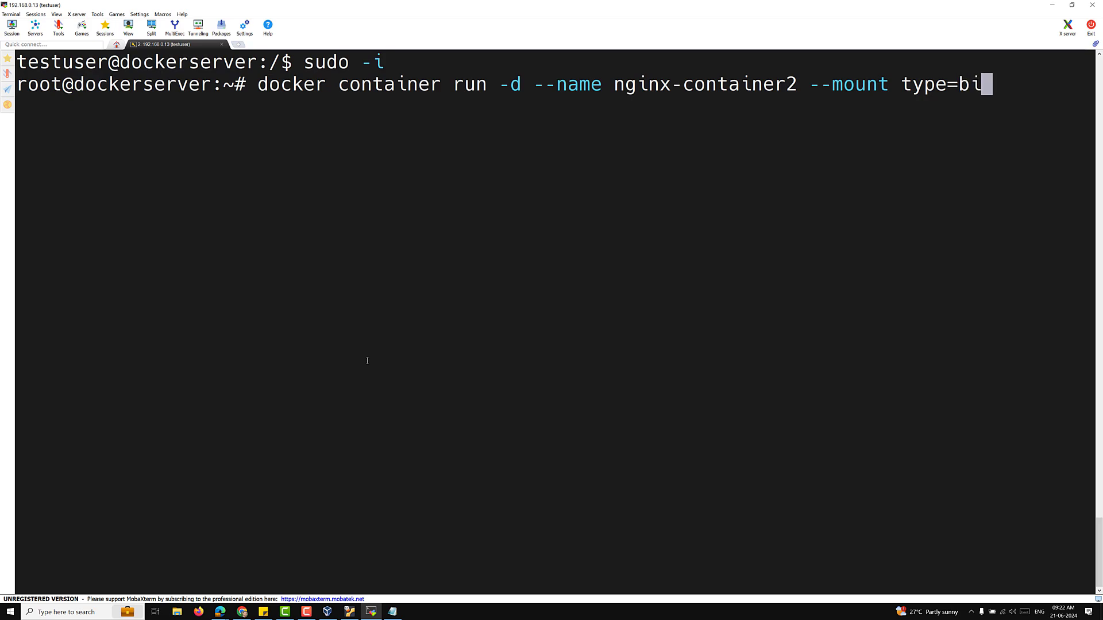
text(nd,)
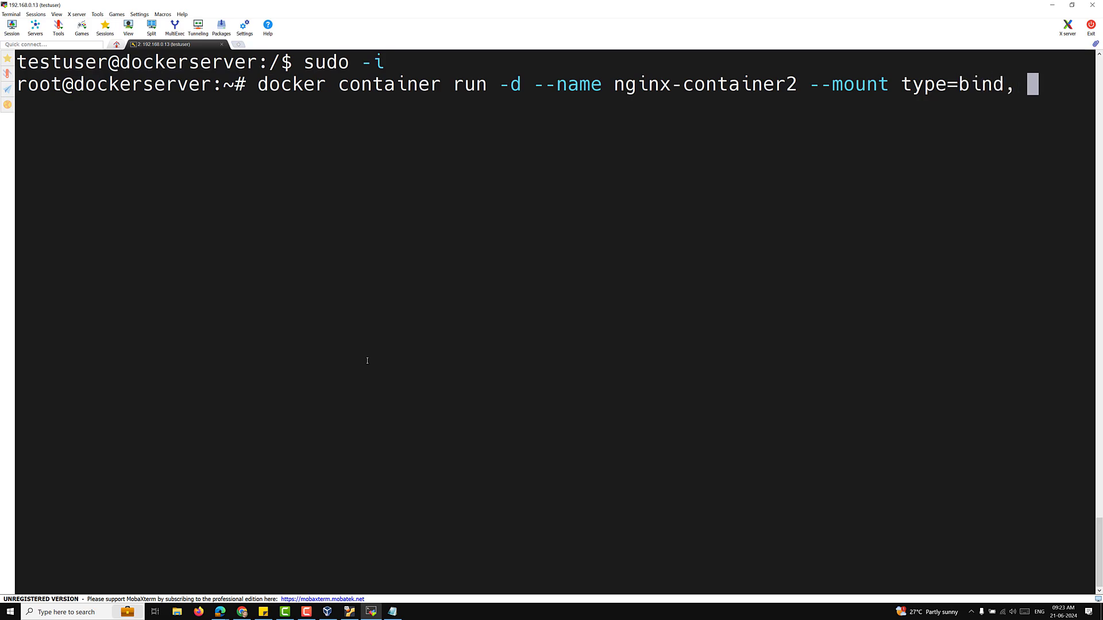
key(BackSpace)
text(source)
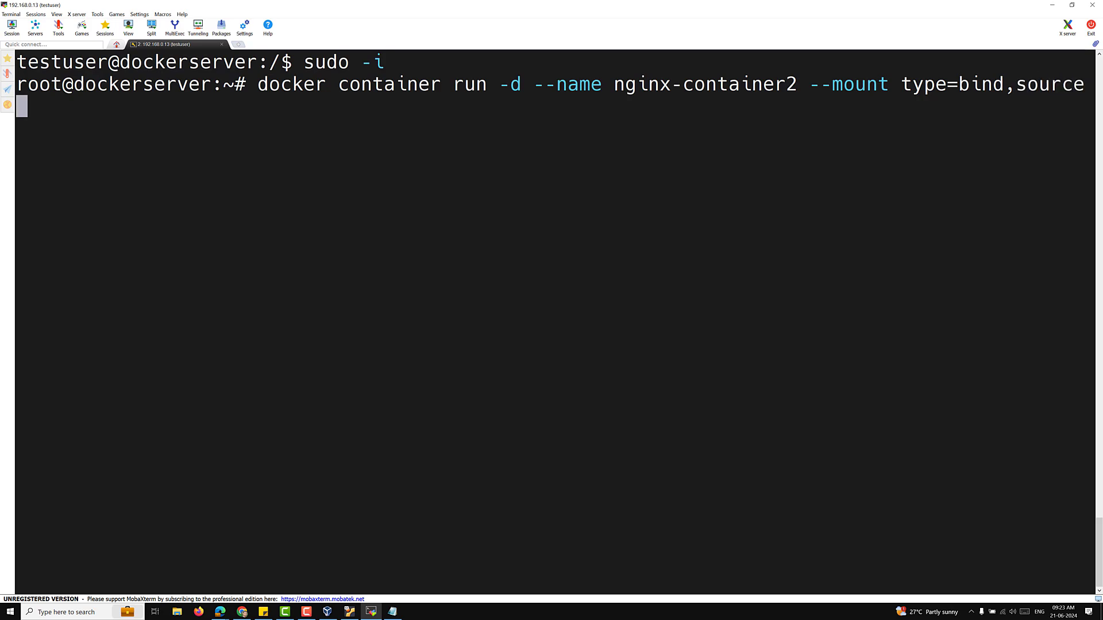
text(=/a)
key(BackSpace)
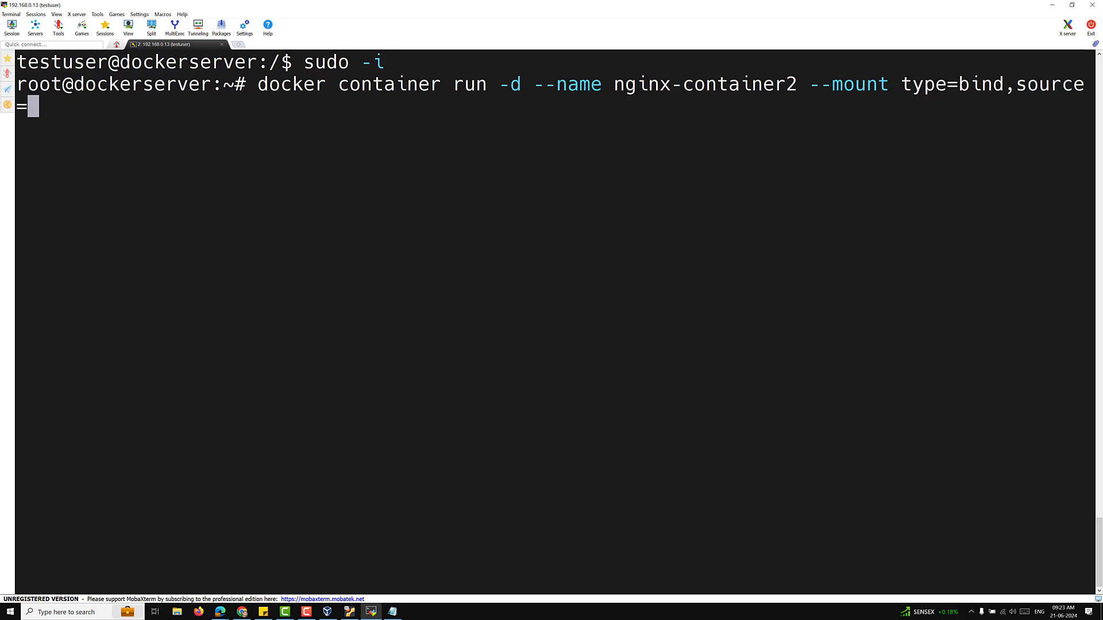
text(/app-data)
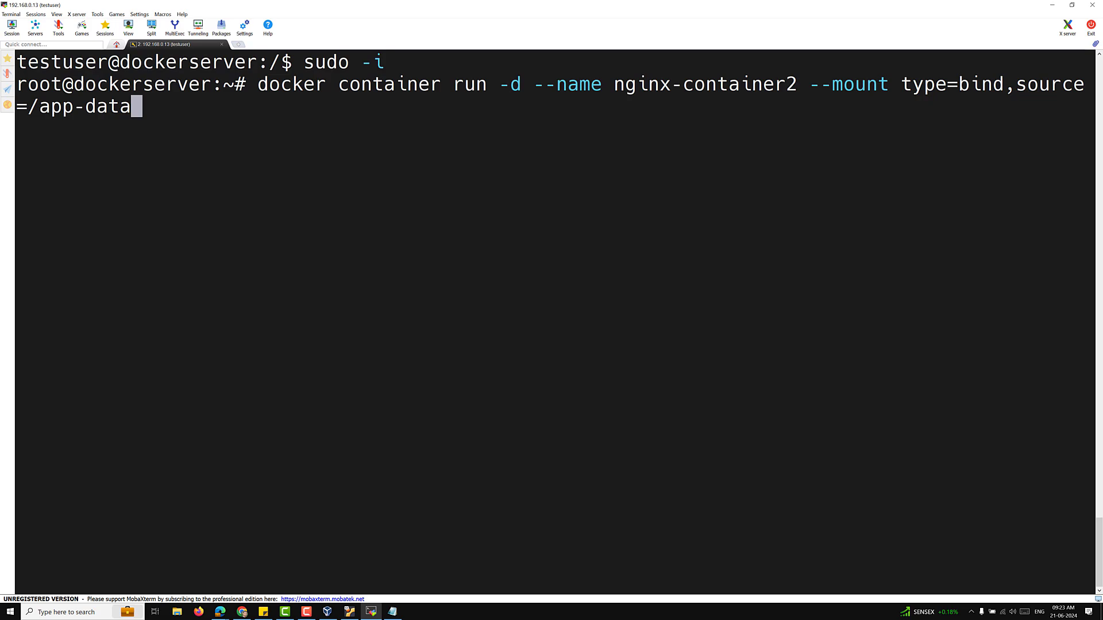
text(,target)
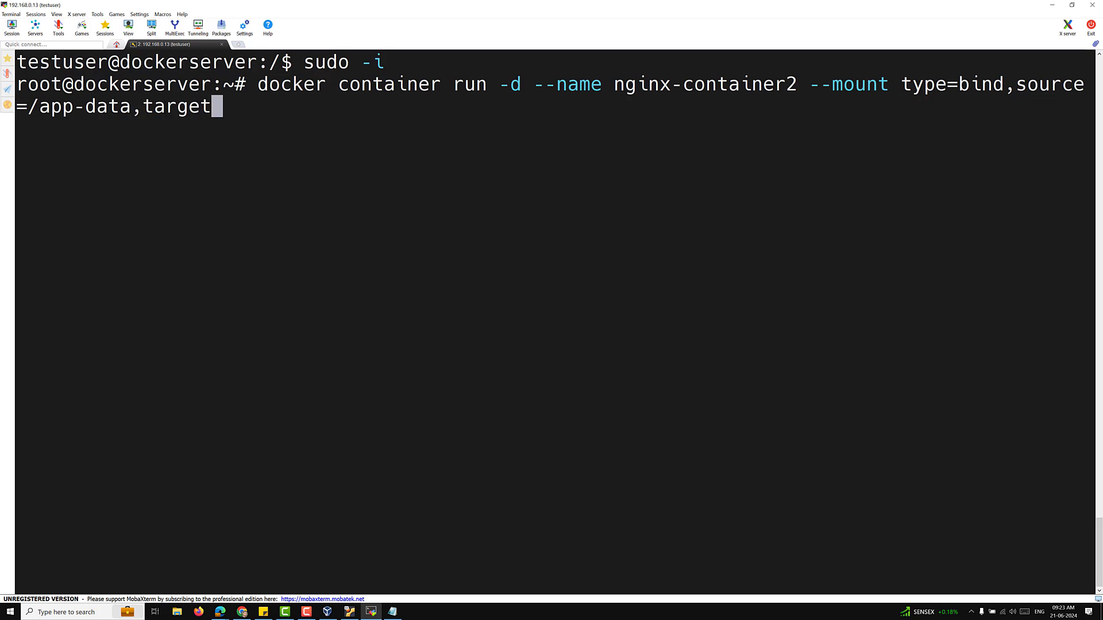
text(=/usr/share/)
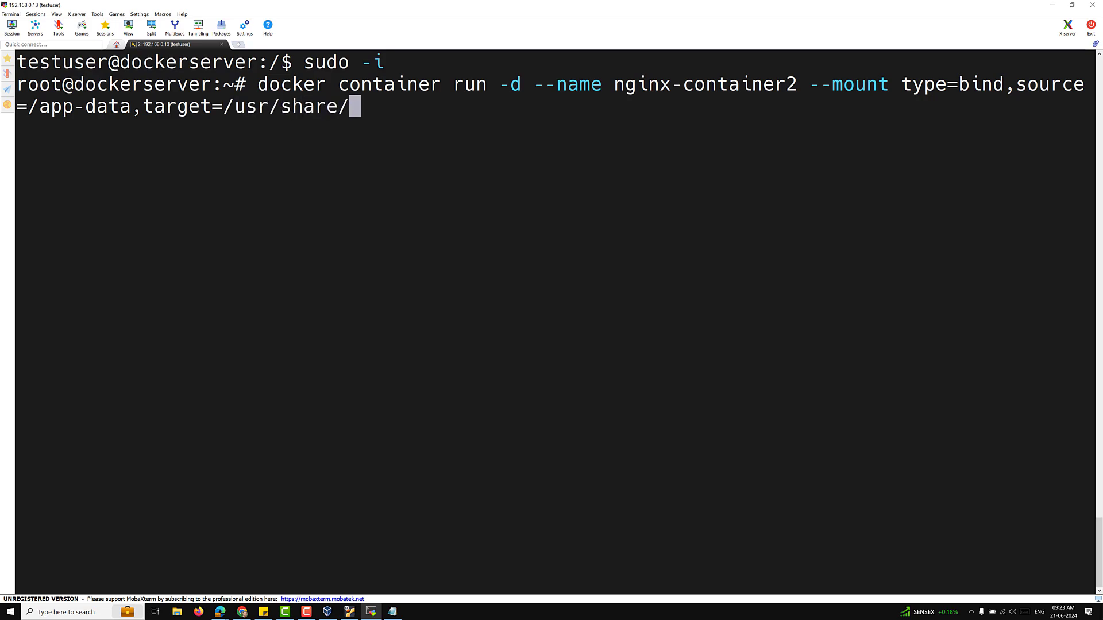
text(nginx/html)
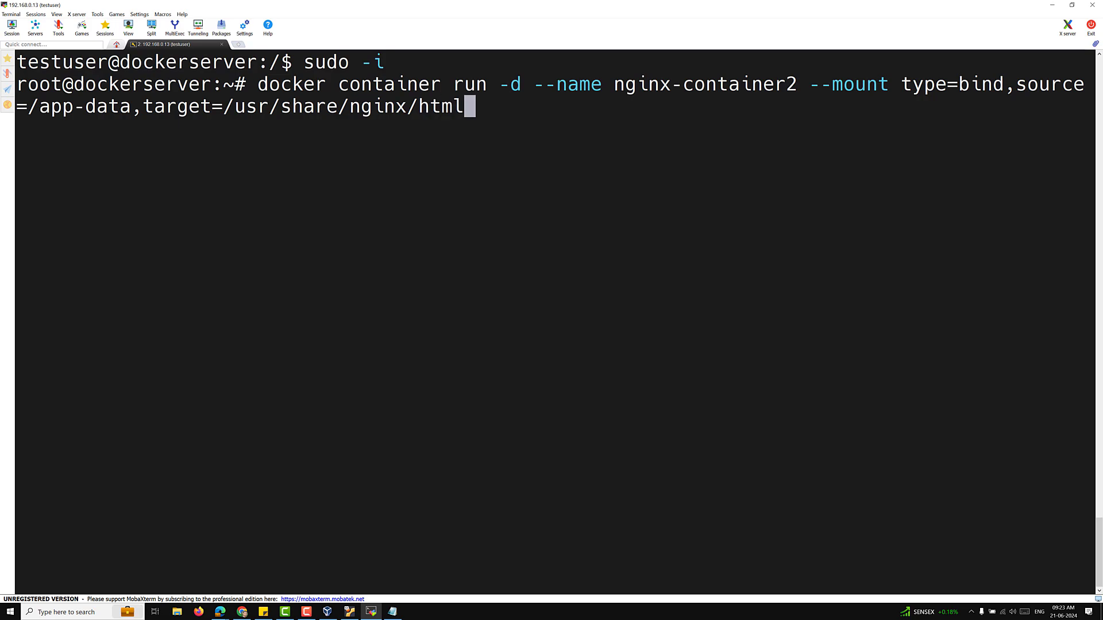
key(BackSpace)
text(,readonly )
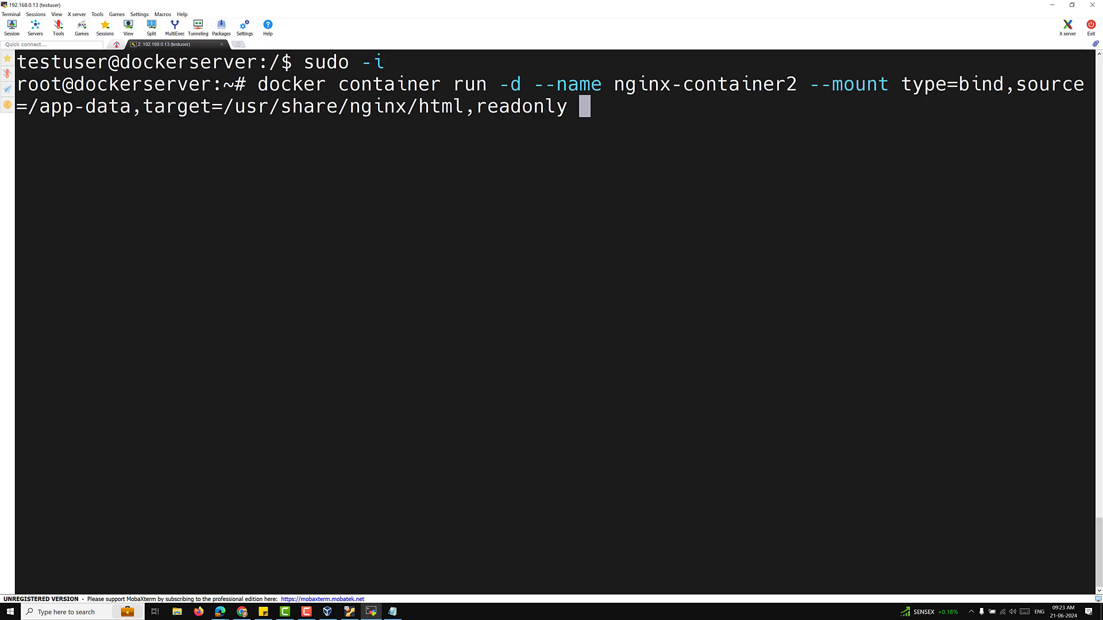
text(nginx)
key(Return)
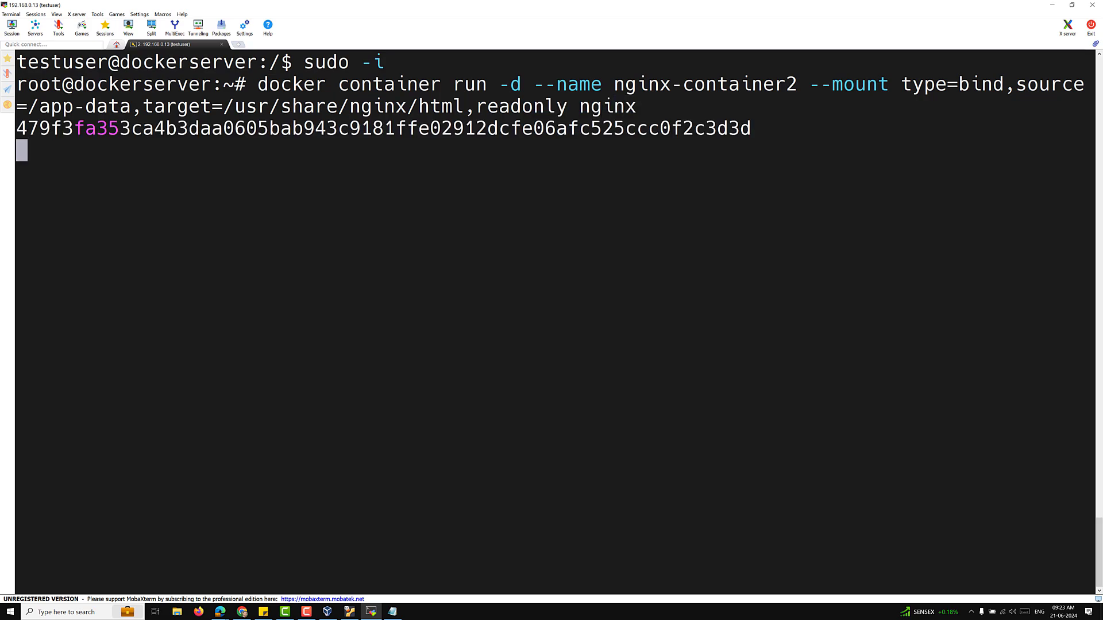
Request the new container's web page with "curl 172.17.0.3" and examine the title in the response.
text(cur)
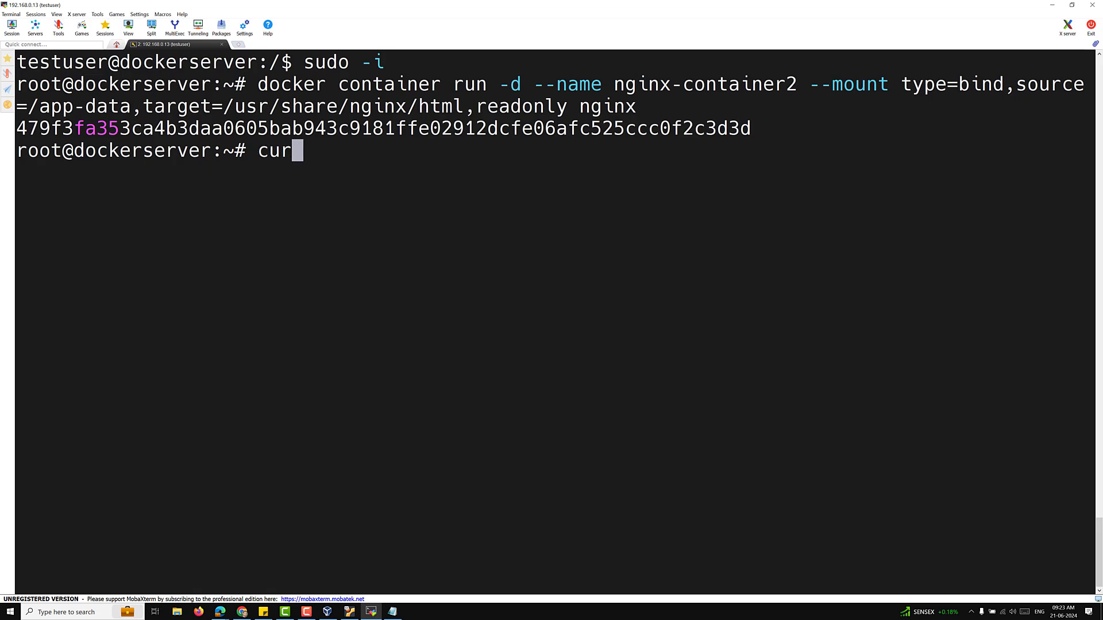
text(l 172.1)
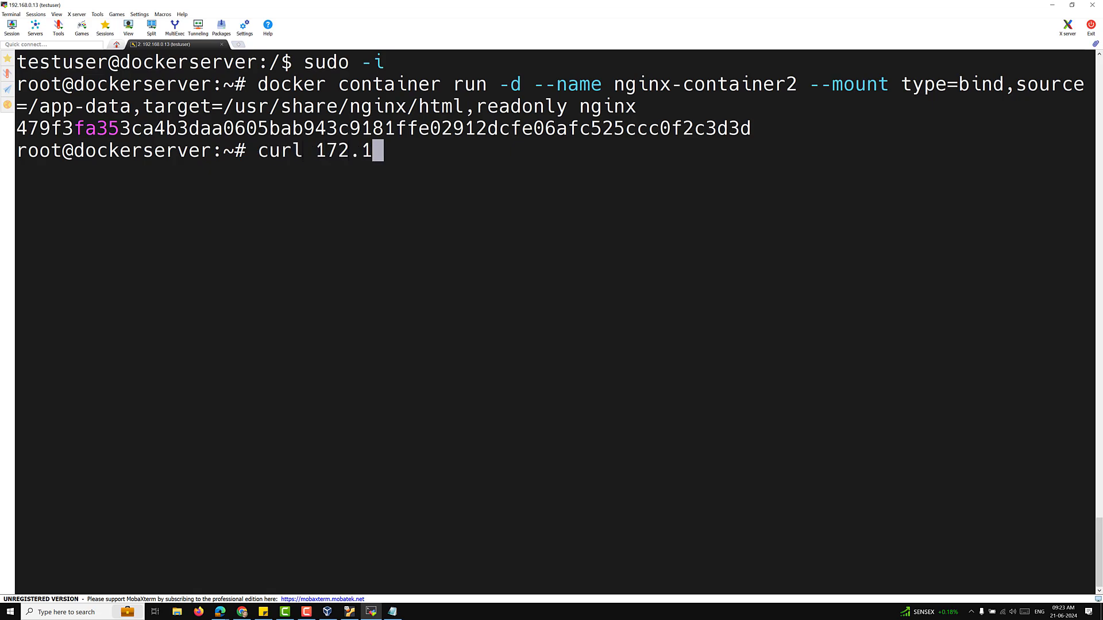
text(7.0.3)
key(Return)
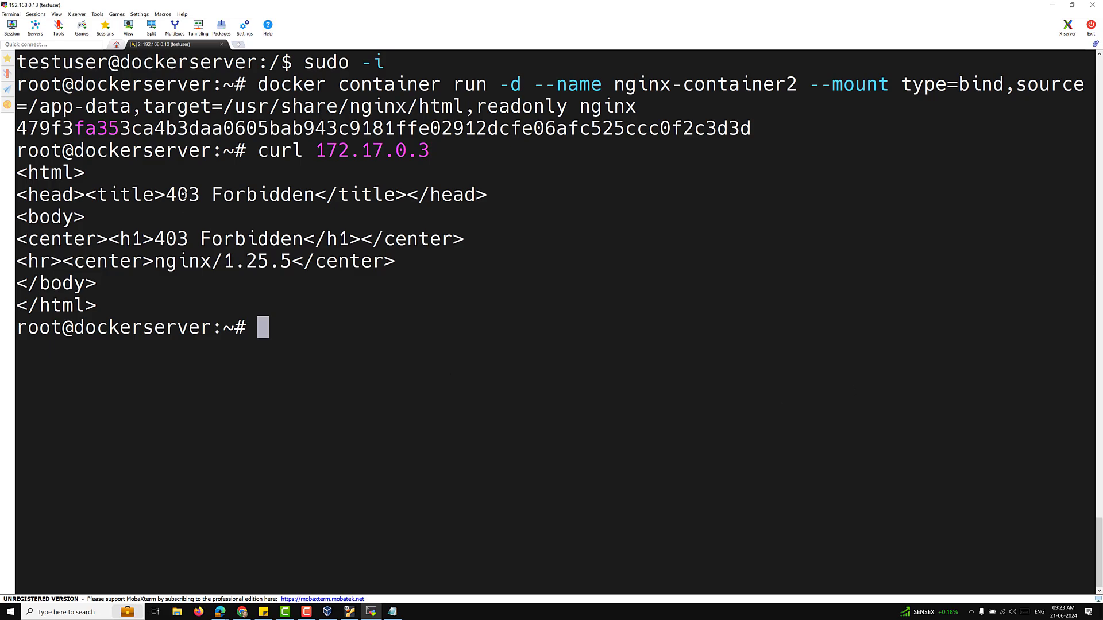
drag(142, 195, 374, 196)
click(450, 443)
Review the --mount option and the /app-data source path in the container run command.
drag(821, 84, 878, 85)
drag(39, 107, 119, 107)
click(332, 327)
drag(51, 107, 121, 100)
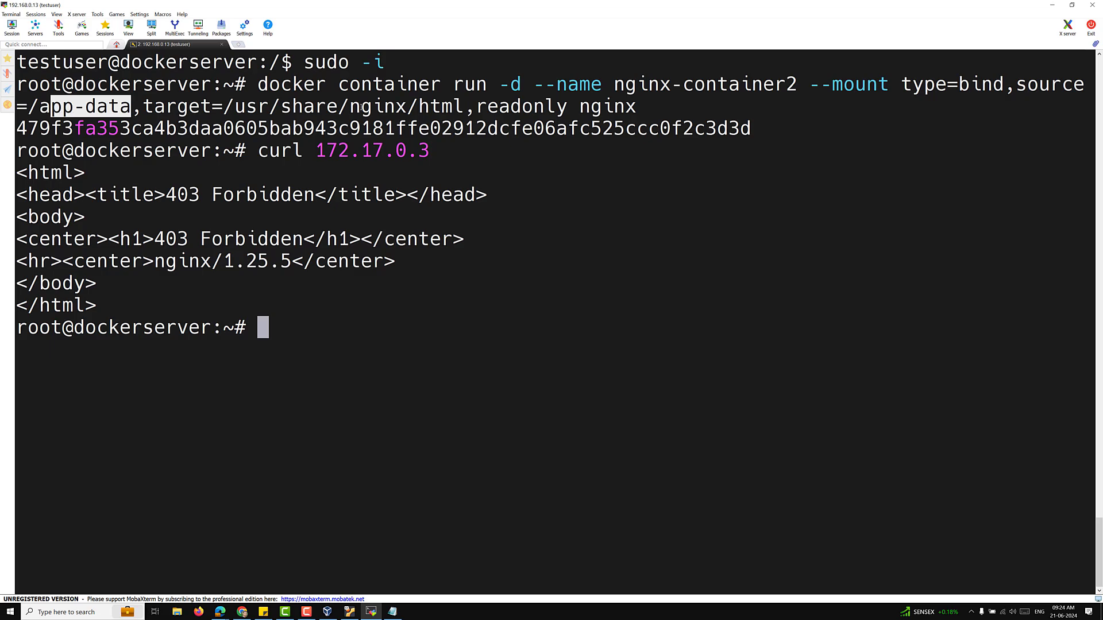
text(cd app)
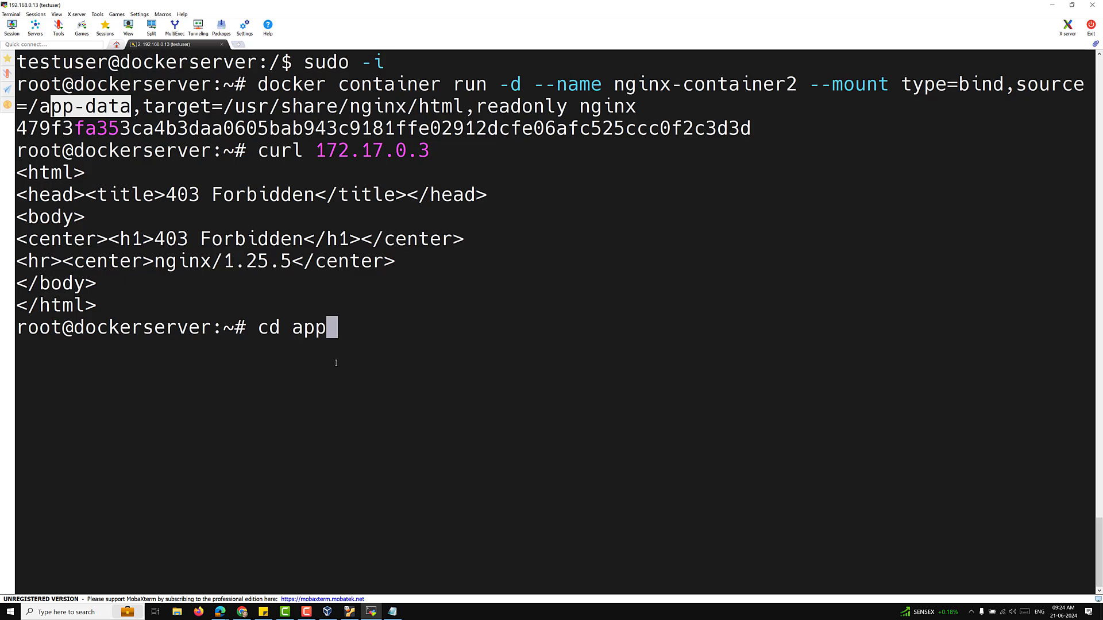
key(BackSpace)
key(BackSpace)
key(BackSpace)
key(BackSpace)
key(BackSpace)
key(BackSpace)
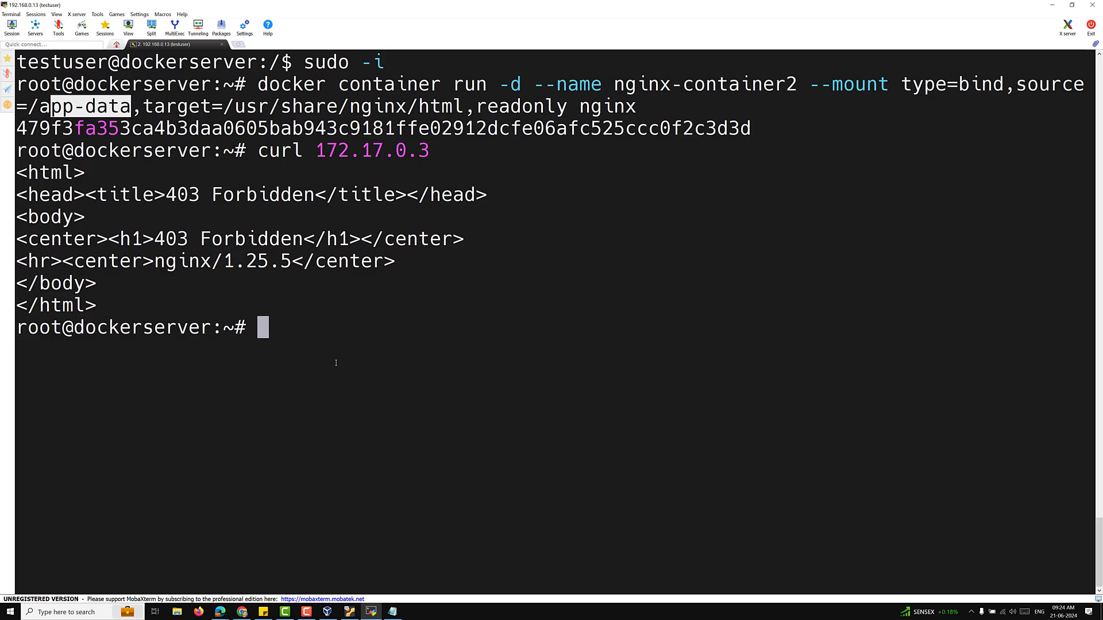
Change to the root directory and from there into the app-data folder.
text(cd /)
key(Return)
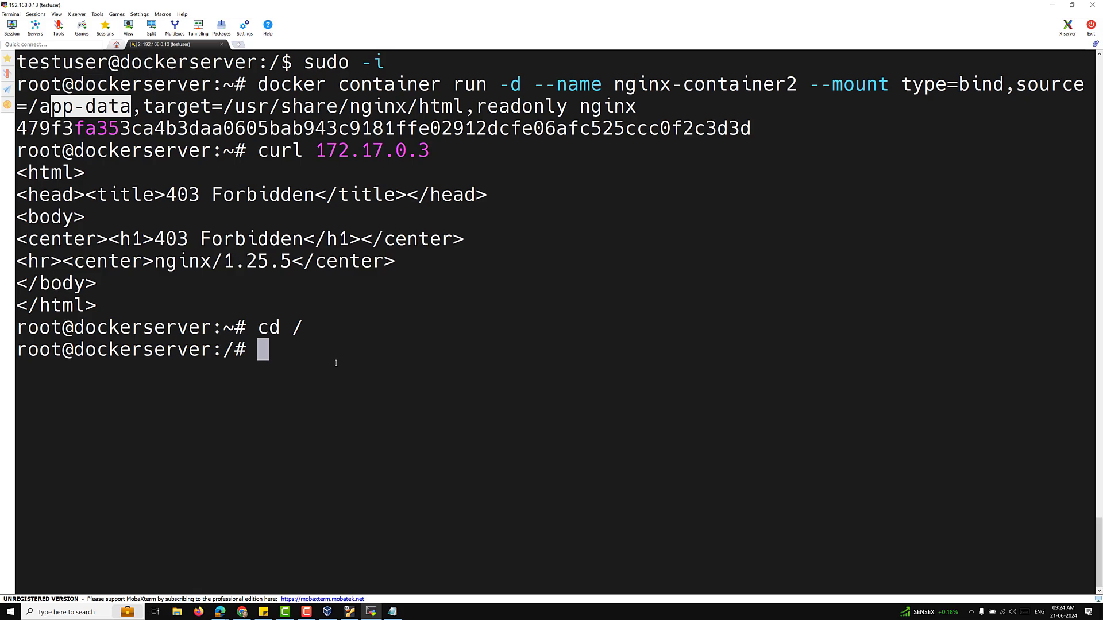
text(cd app)
key(Tab)
key(Return)
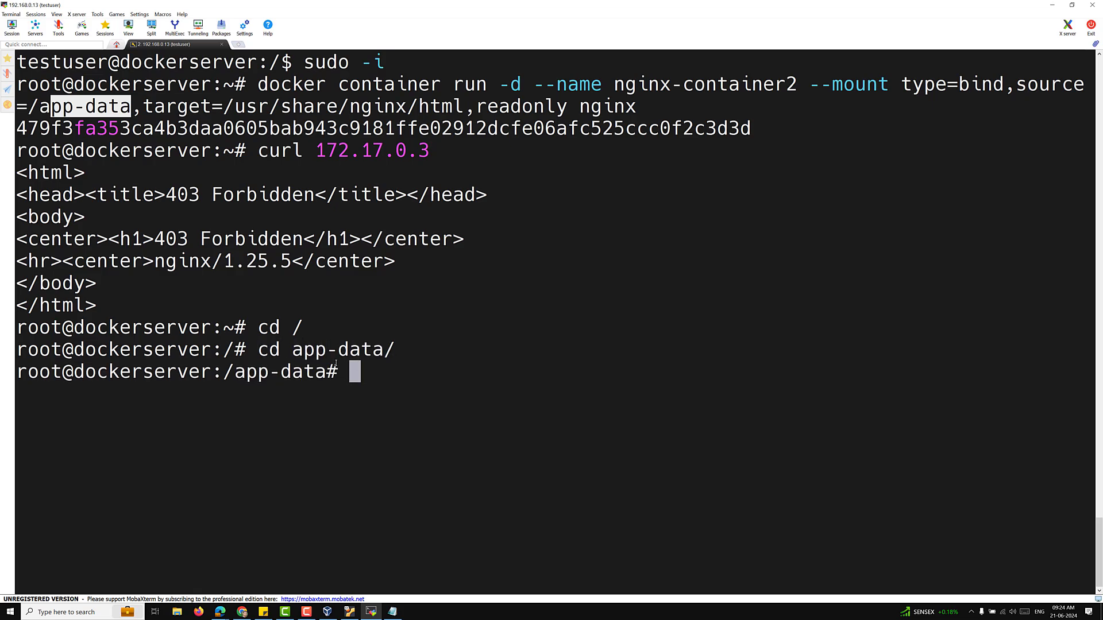
Create index.html in vi containing "<h1>Welcome to bind mount</h1>", saving the file and quitting the editor.
text(vi in)
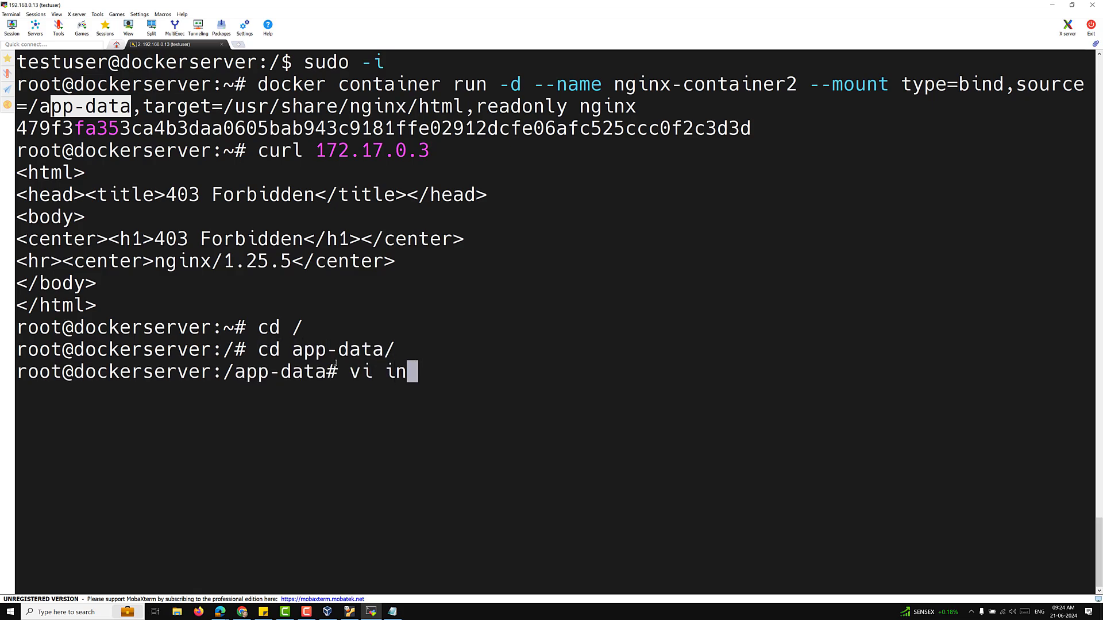
text(dex.html)
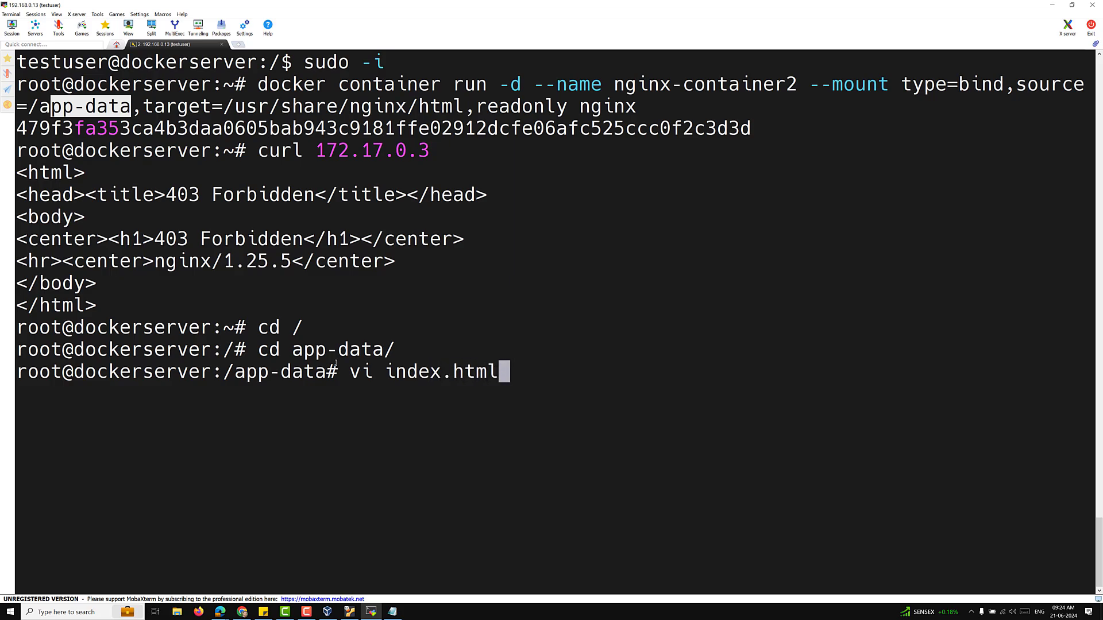
key(Return)
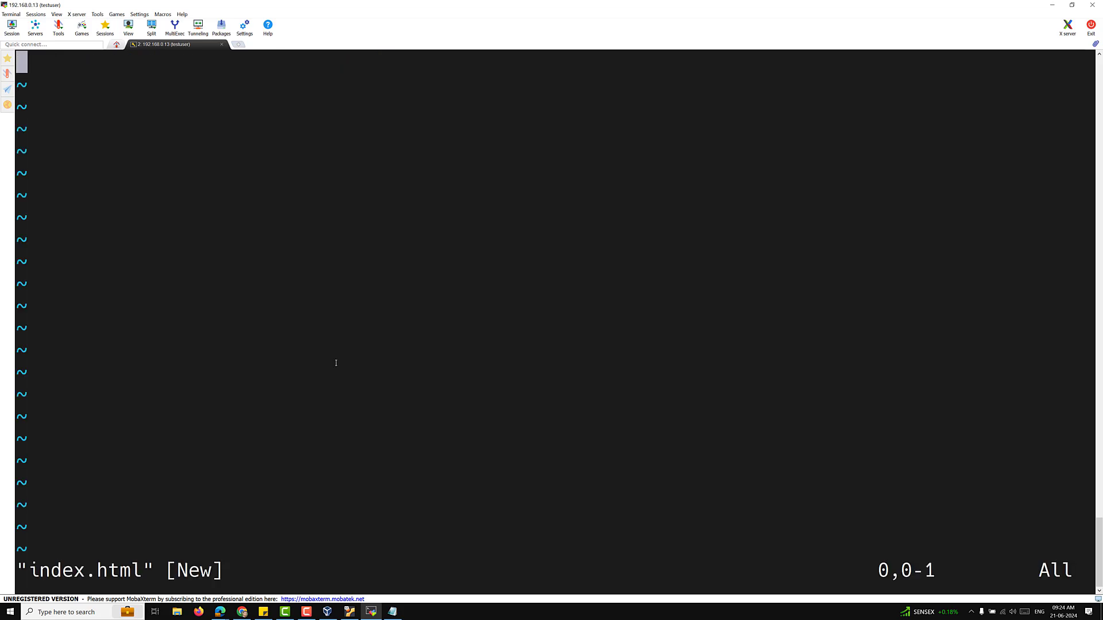
text(i<)
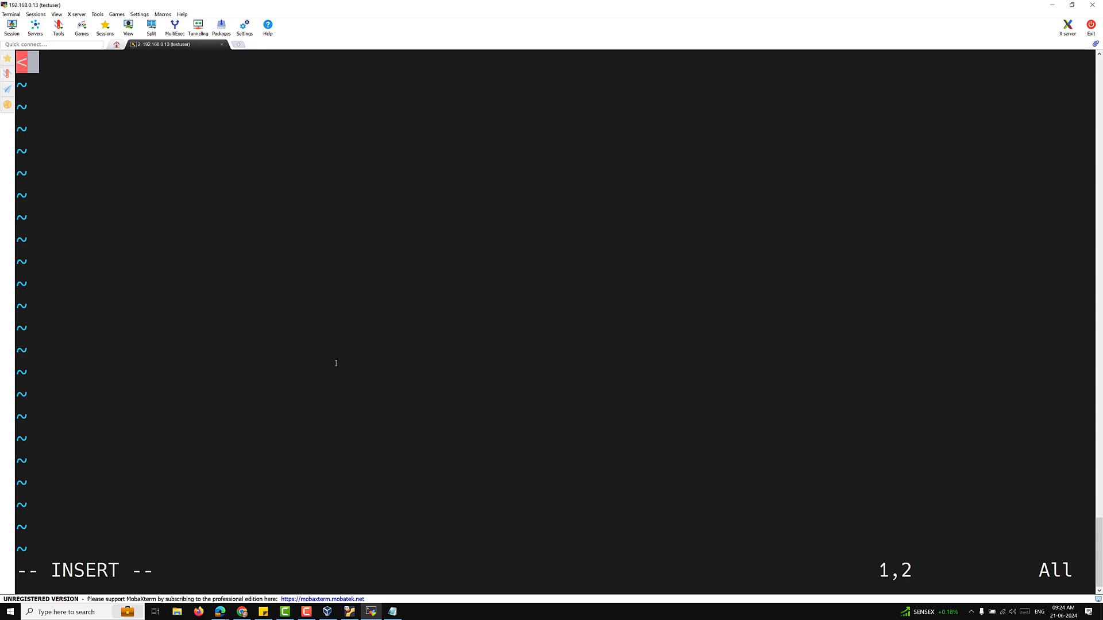
text(h1>Wel)
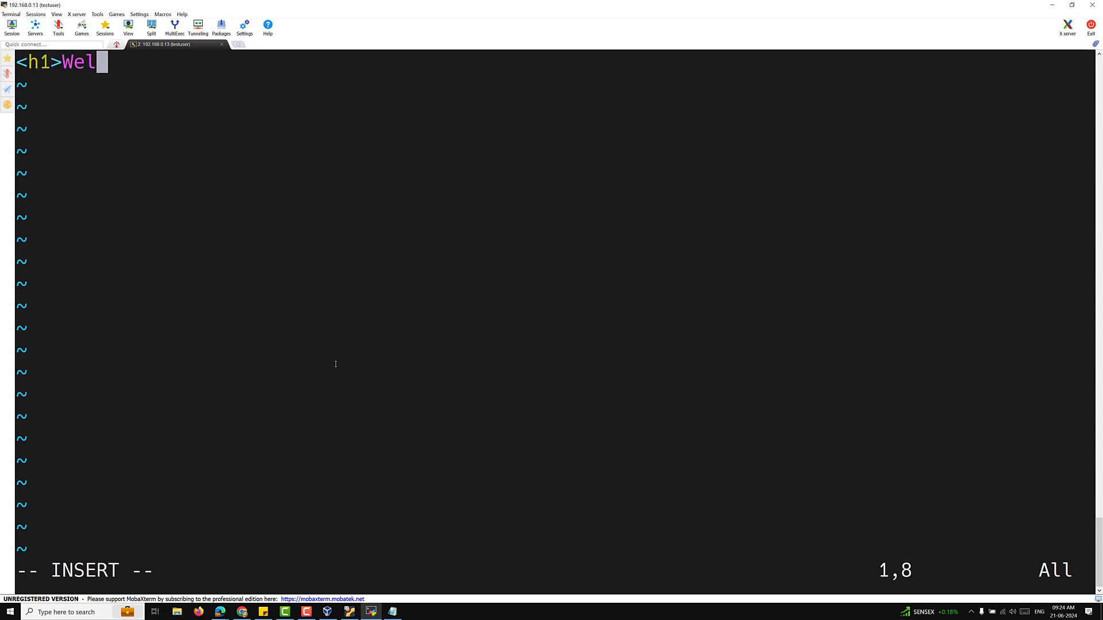
text(come to bind m)
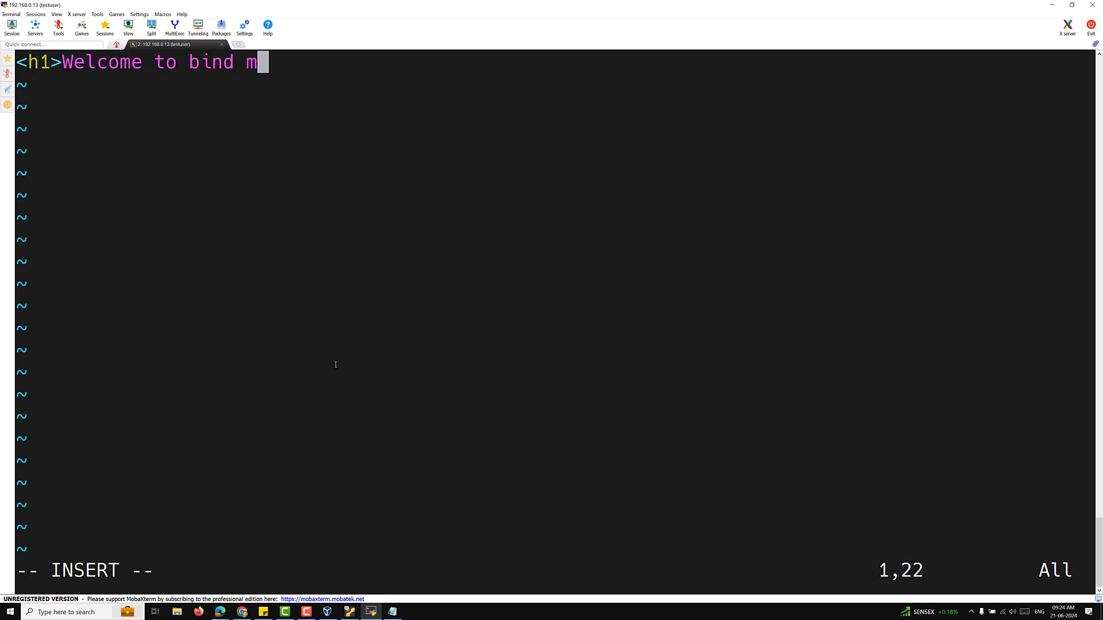
text(ount</h1>)
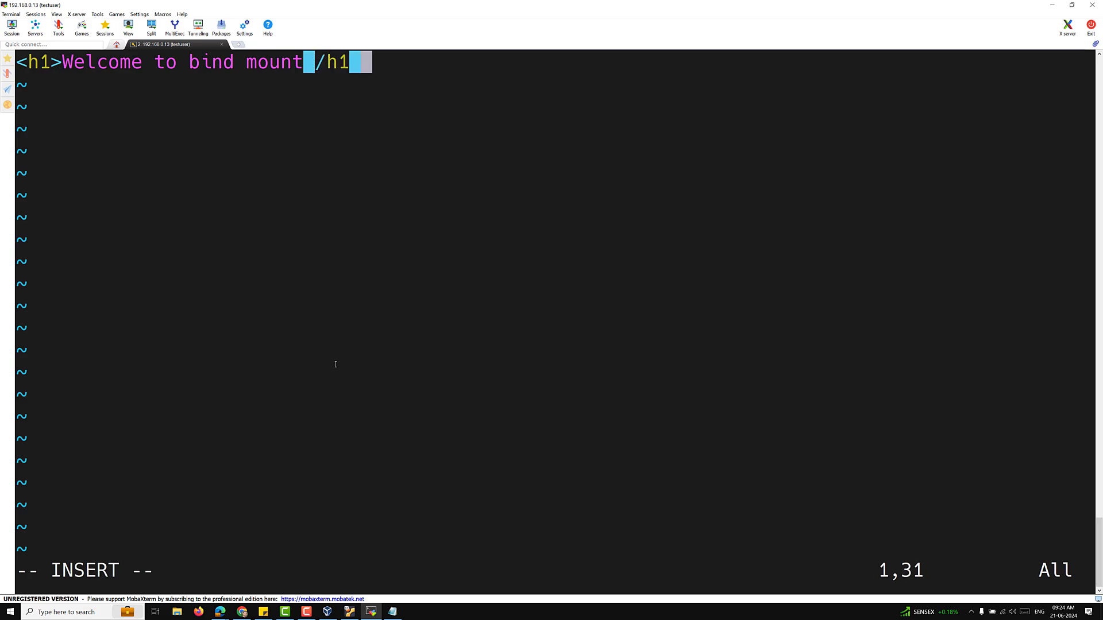
key(Escape)
text(:wq)
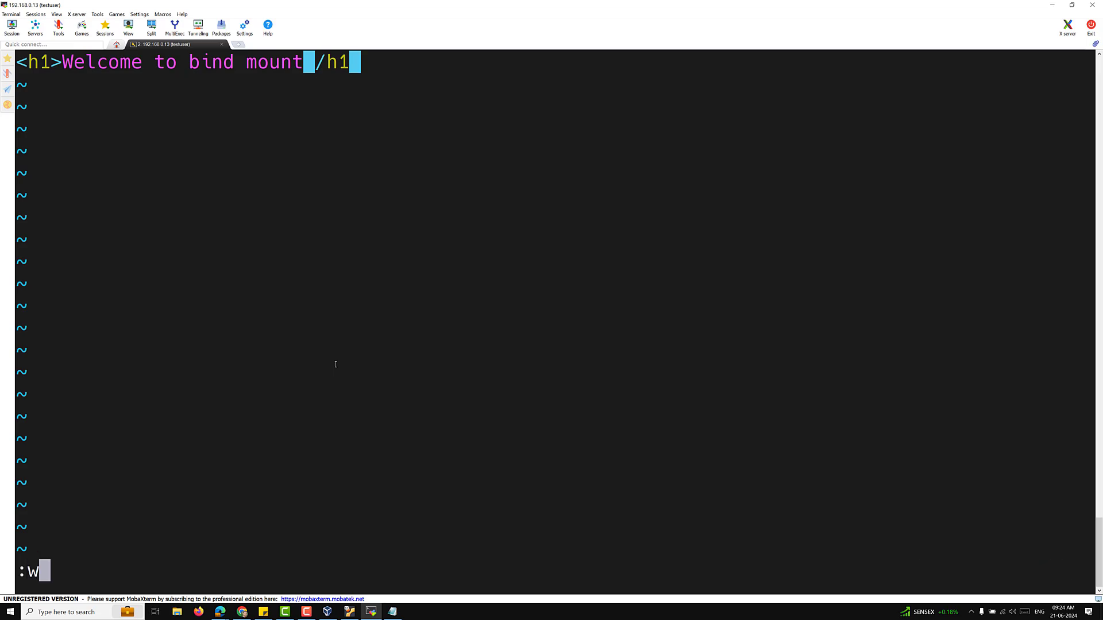
key(Return)
Rerun "curl 172.17.0.3" and check the returned page against the heading in index.html.
key(Up)
key(Up)
key(Up)
key(Up)
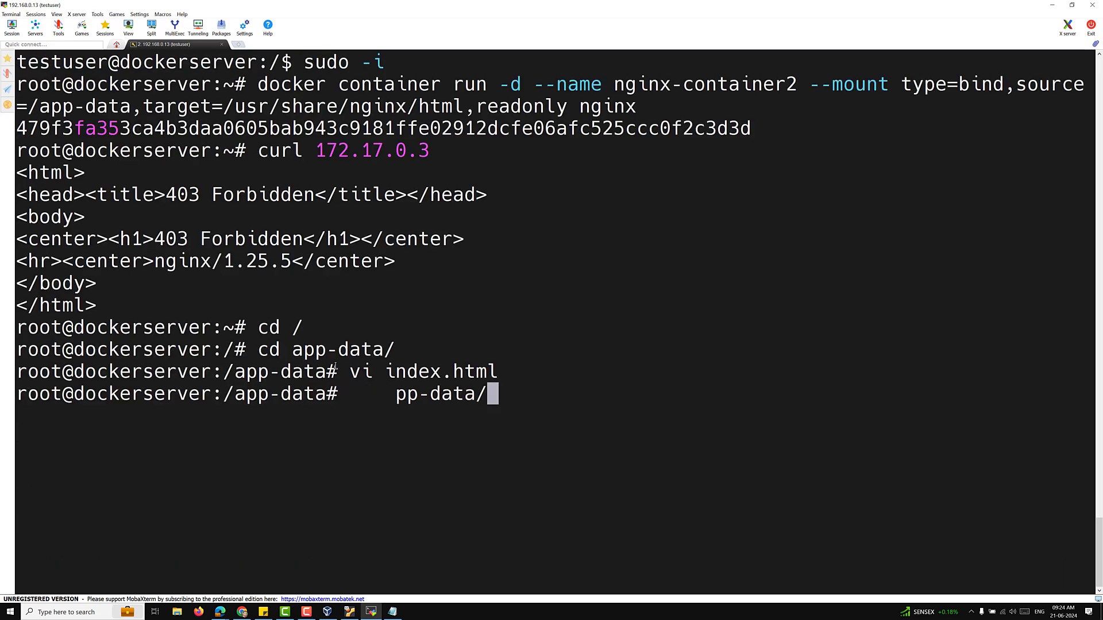
key(Return)
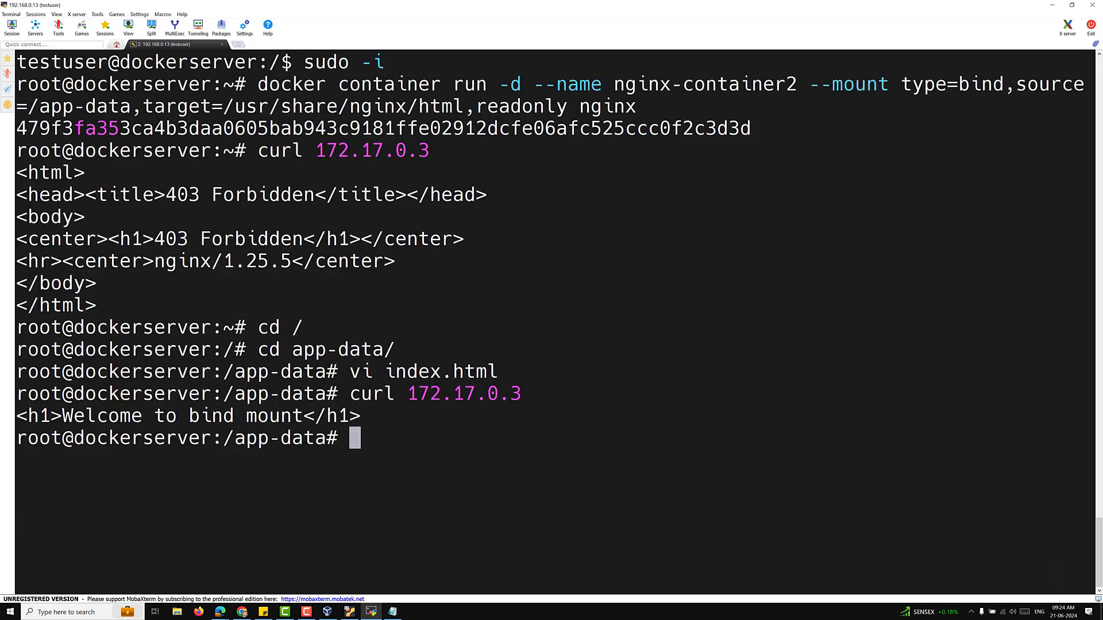
drag(50, 416, 361, 415)
click(483, 435)
Clear the terminal and force-remove the container nginx-container with "docker container rm -f".
key(ctrl+l)
text(docker co)
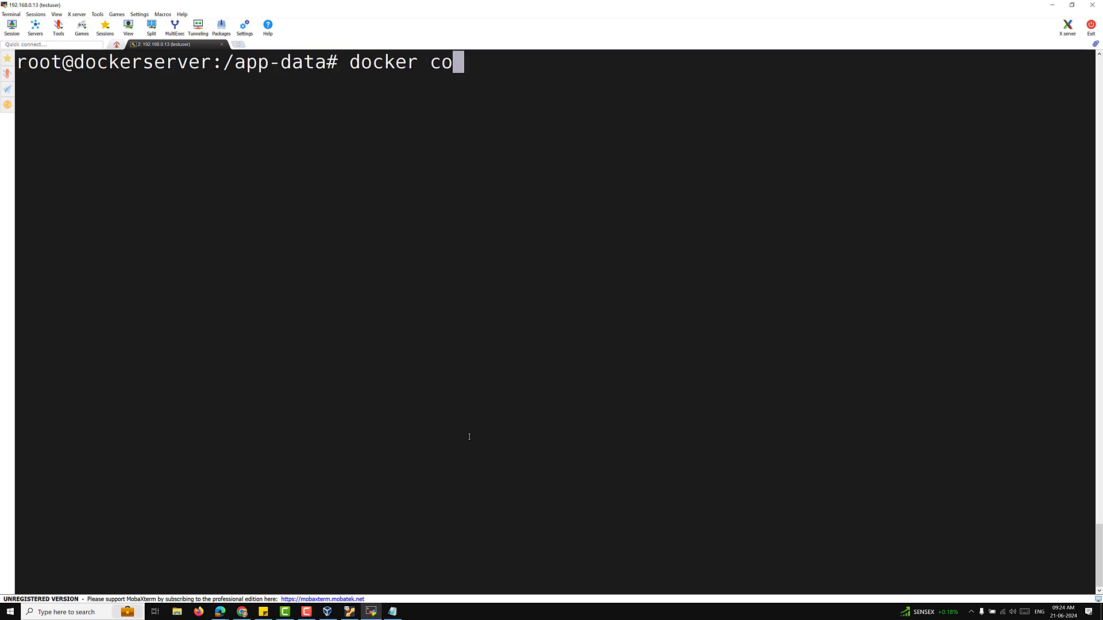
text(ntainer rm -f ng)
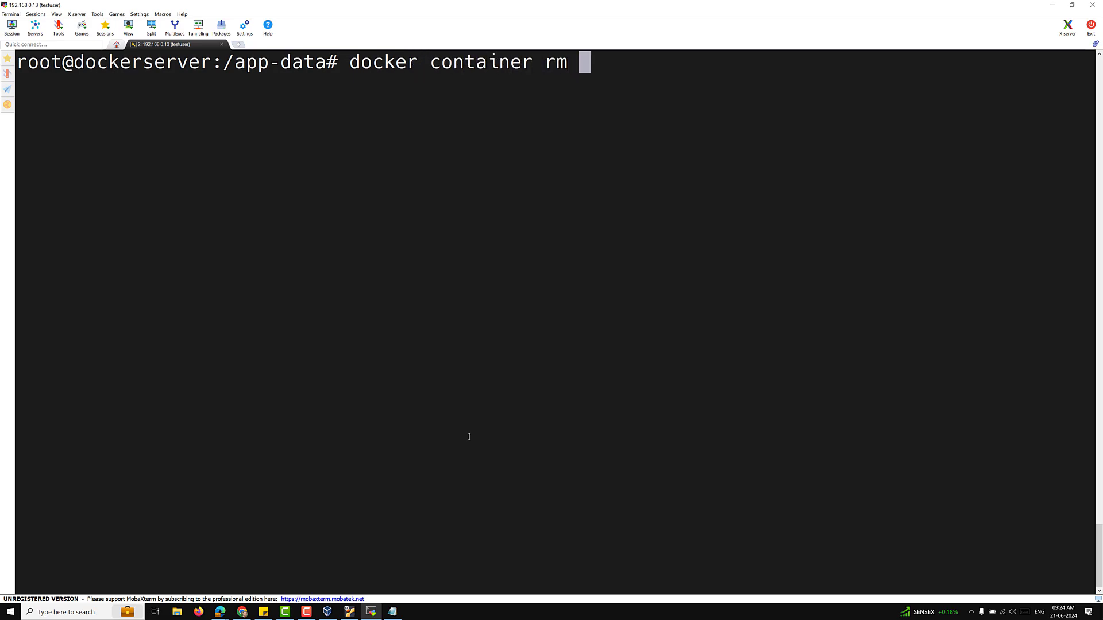
key(Tab)
key(Return)
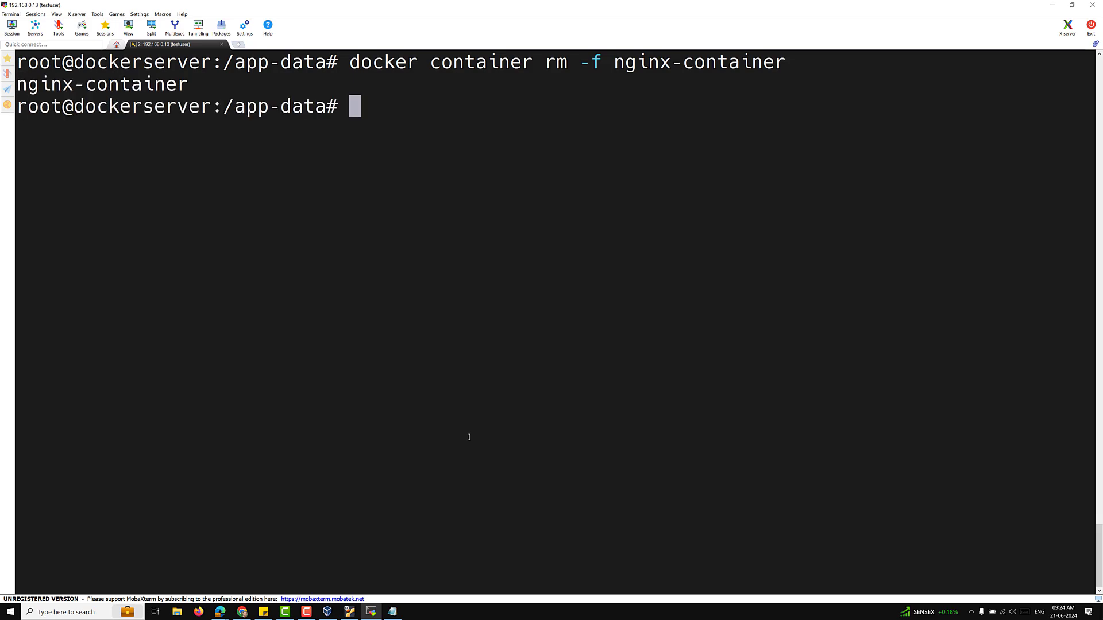
text(docker containe)
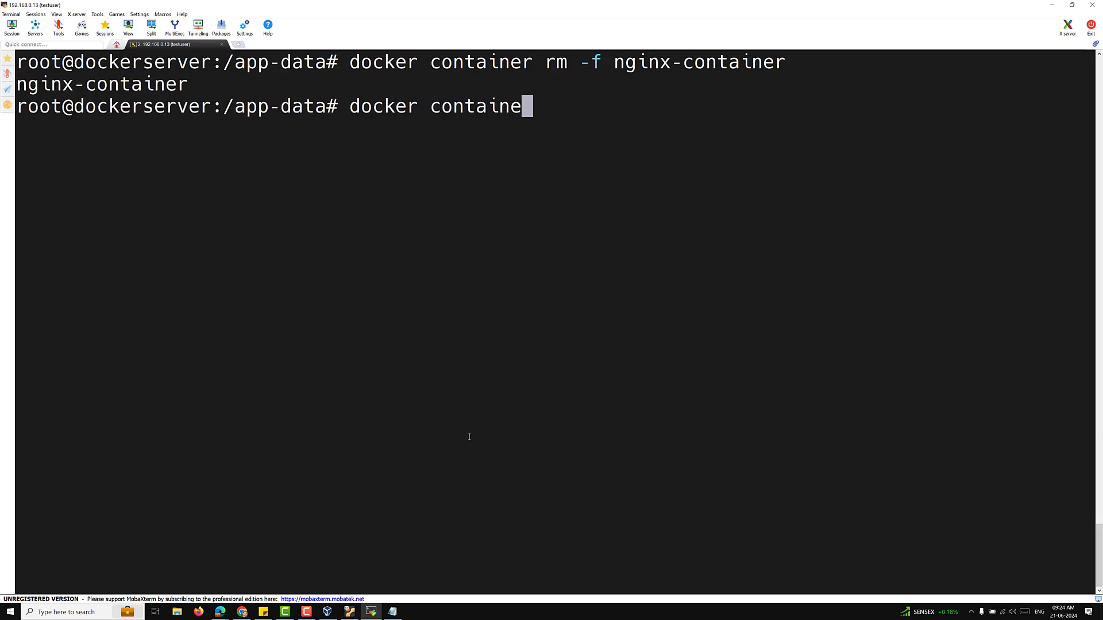
key(BackSpace)
key(BackSpace)
key(BackSpace)
key(BackSpace)
key(BackSpace)
key(BackSpace)
key(BackSpace)
key(BackSpace)
key(BackSpace)
key(BackSpace)
key(BackSpace)
key(BackSpace)
key(BackSpace)
key(BackSpace)
key(BackSpace)
Recall the earlier nginx-container2 run command with the read-only --mount option at the prompt.
key(Up)
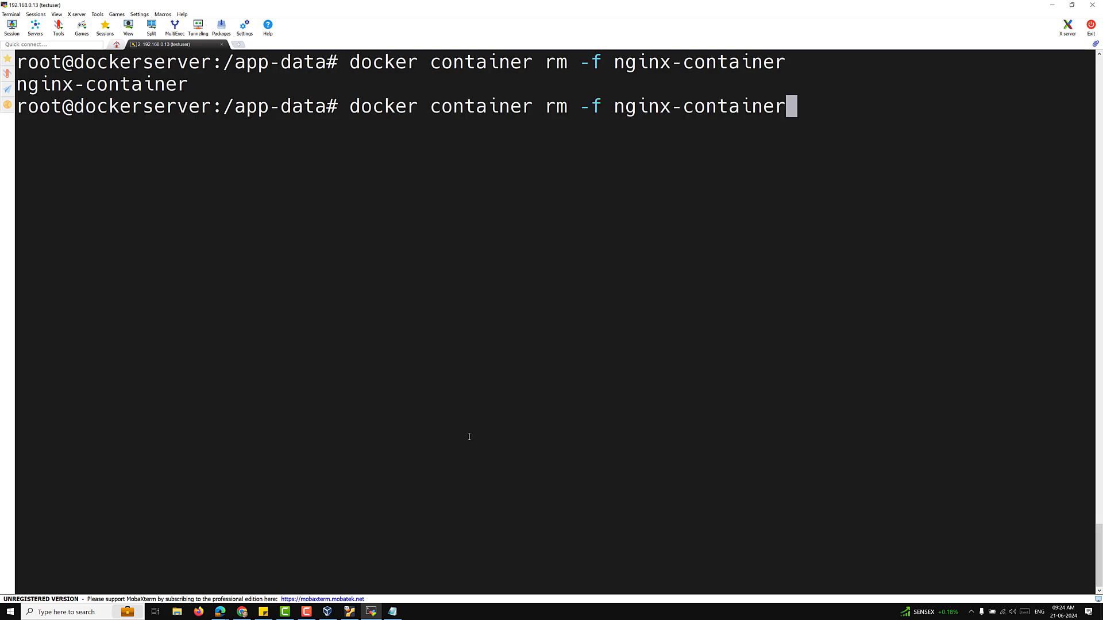
key(Up)
key(Up)
key(Up)
key(Up)
key(Down)
key(Down)
key(Down)
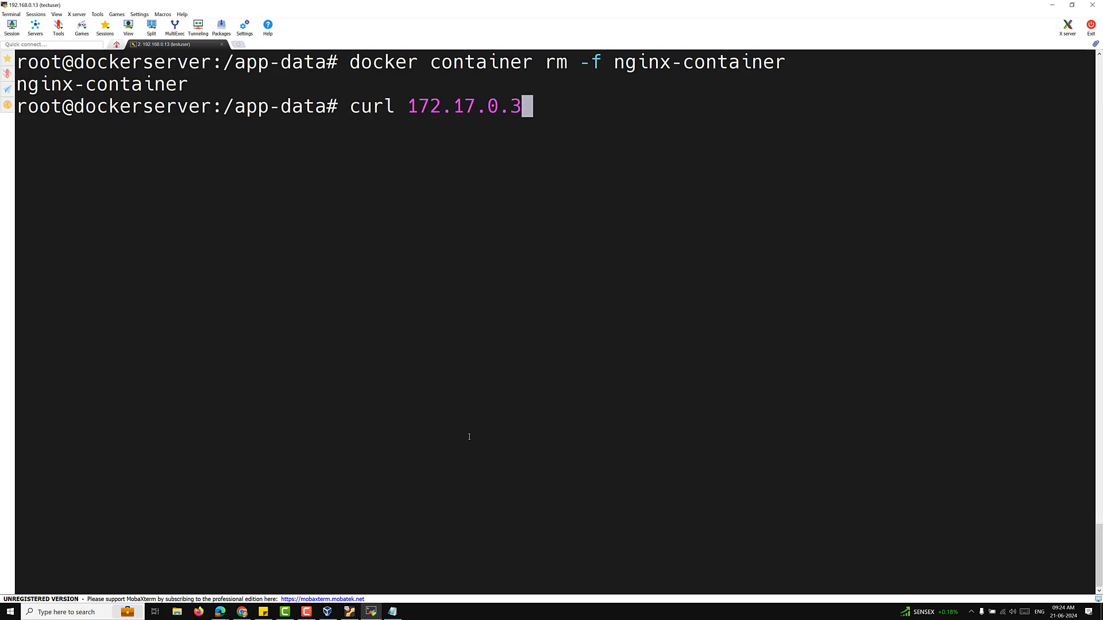
key(ctrl+u)
text(docker container run -d --name nginx-container2 --mount type=bind,source=/app-data,target=/usr/share/nginx/html,readonly nginx)
Strip the container name and the whole --mount option from the recalled command, keeping "docker container run -d" and the nginx image.
key(Left)
key(Left)
key(Left)
key(Left)
key(Left)
key(Left)
key(Left)
key(Left)
key(Left)
key(Left)
key(Left)
key(Left)
key(Left)
key(Left)
key(Left)
key(Left)
key(Left)
key(Left)
key(Left)
key(Left)
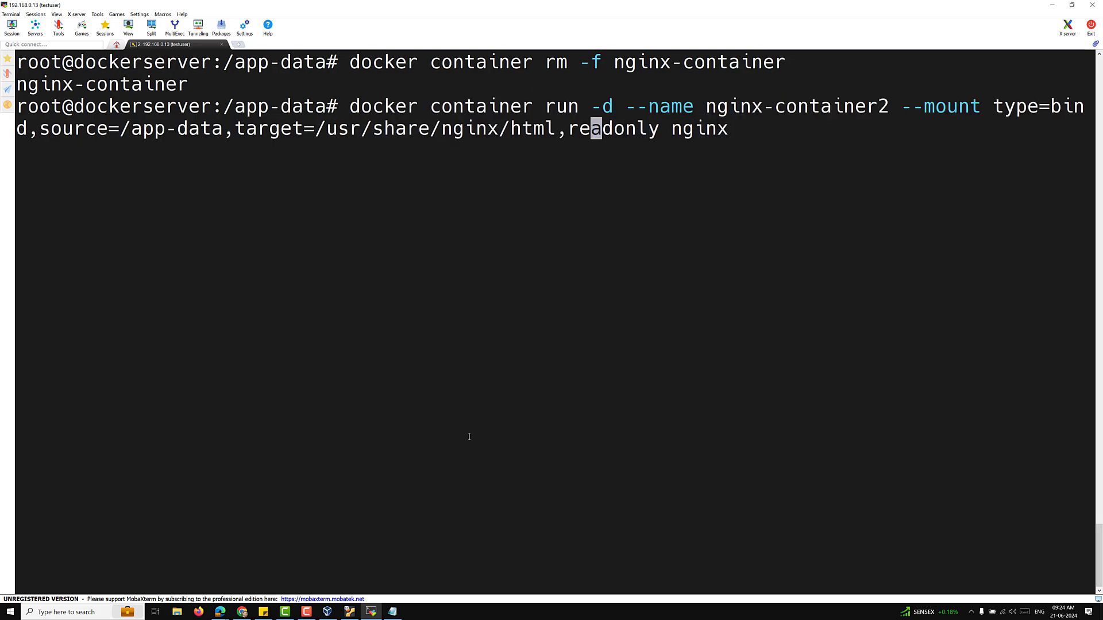
key(Left)
key(Left)
key(Left)
key(BackSpace)
key(BackSpace)
key(BackSpace)
key(BackSpace)
key(BackSpace)
key(BackSpace)
key(BackSpace)
key(BackSpace)
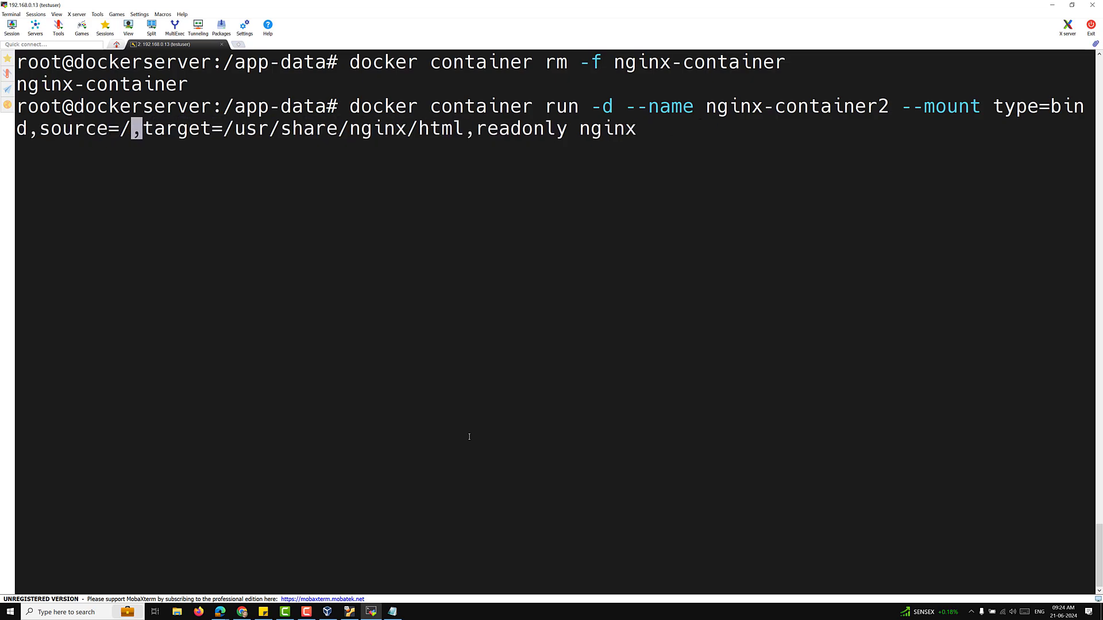
key(Right)
key(Right)
key(Right)
key(Right)
key(Right)
key(Right)
key(Right)
key(Right)
key(Right)
key(Right)
key(Right)
key(Right)
key(Right)
key(Right)
key(Right)
key(Right)
key(Right)
key(Right)
key(Right)
key(Right)
key(Right)
key(Right)
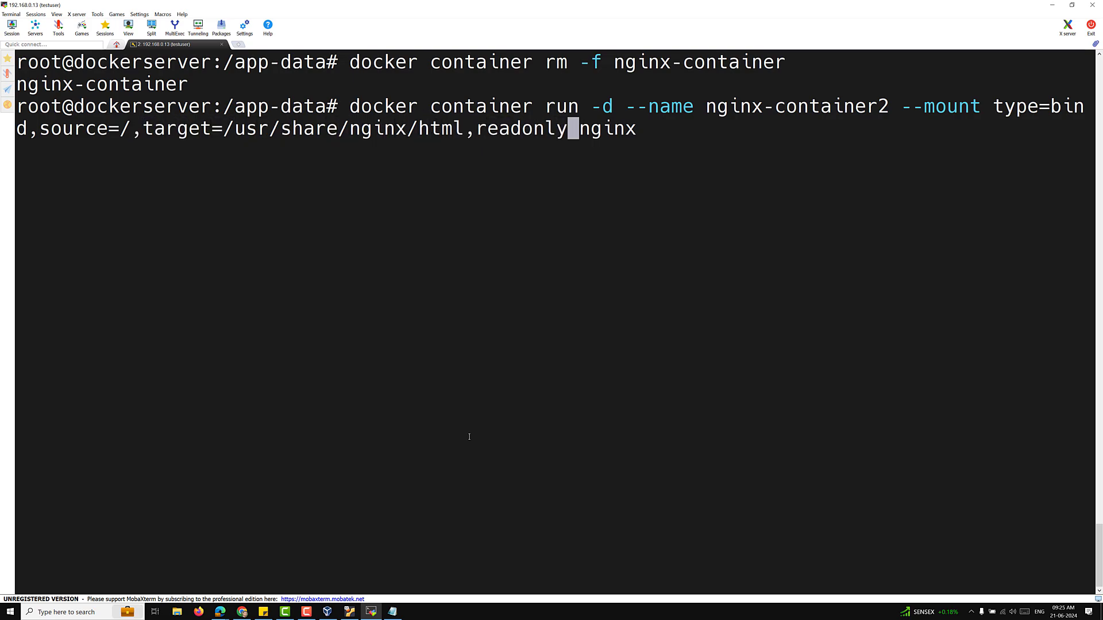
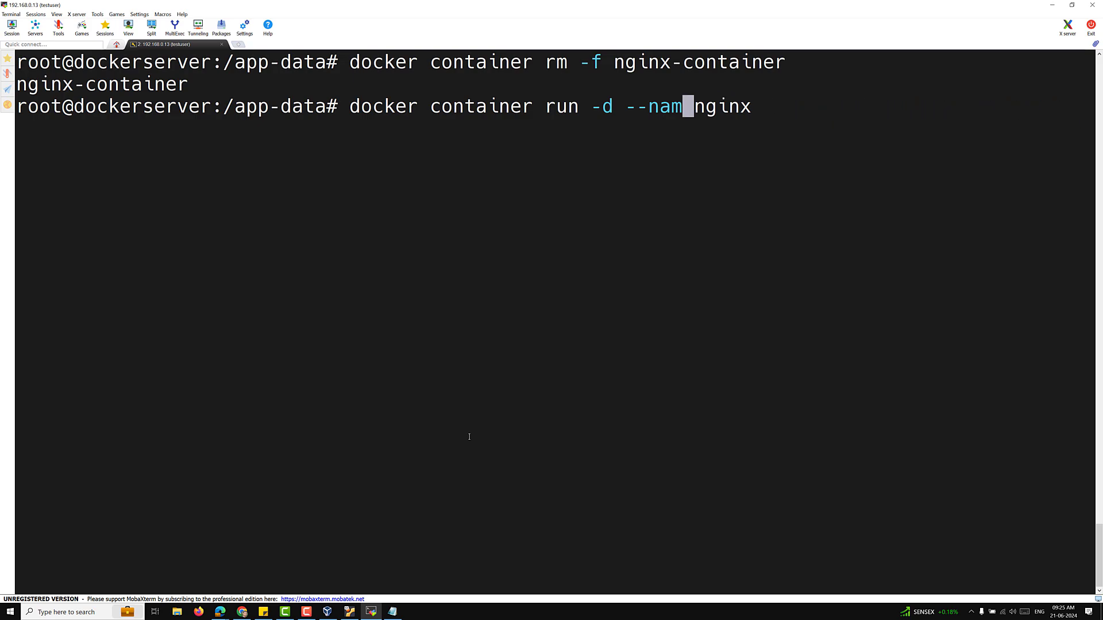
Run the detached nginx container with "--name nginx-container -v /nginx-data:/usr/share/nginx/html:ro" as a read-only bind mount.
text(--name)
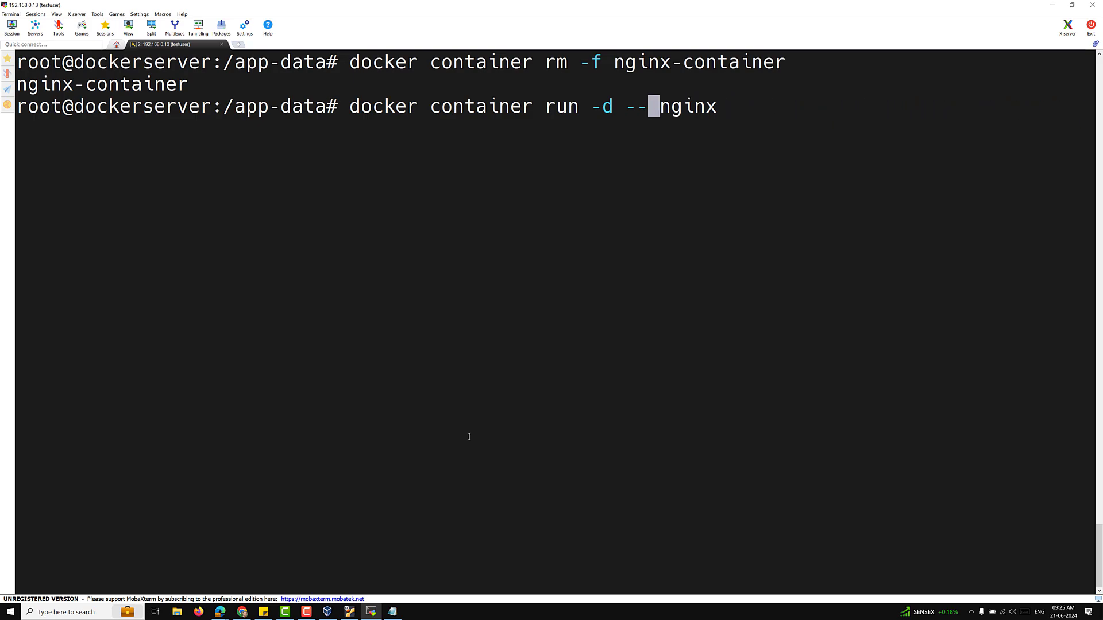
text(nginx-cont)
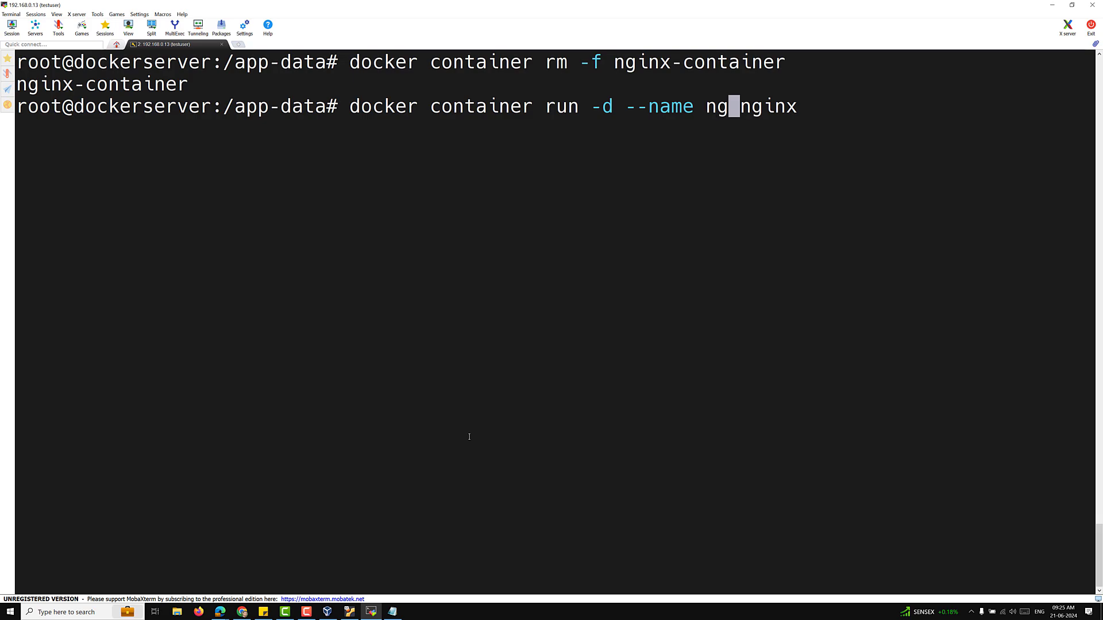
text(ainer -v)
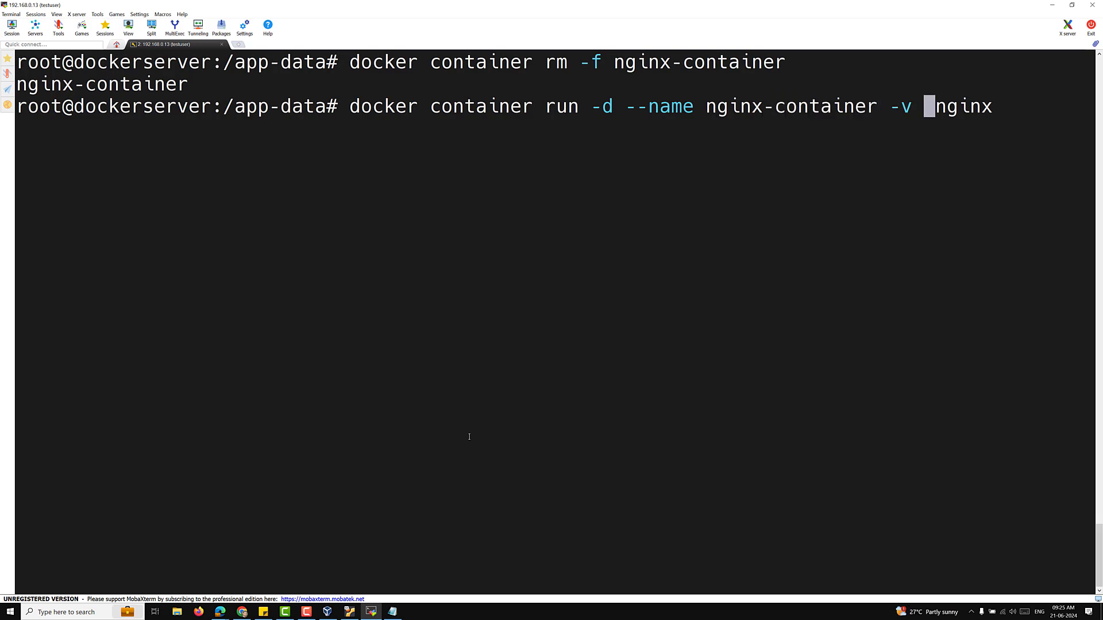
text( /nginx-data)
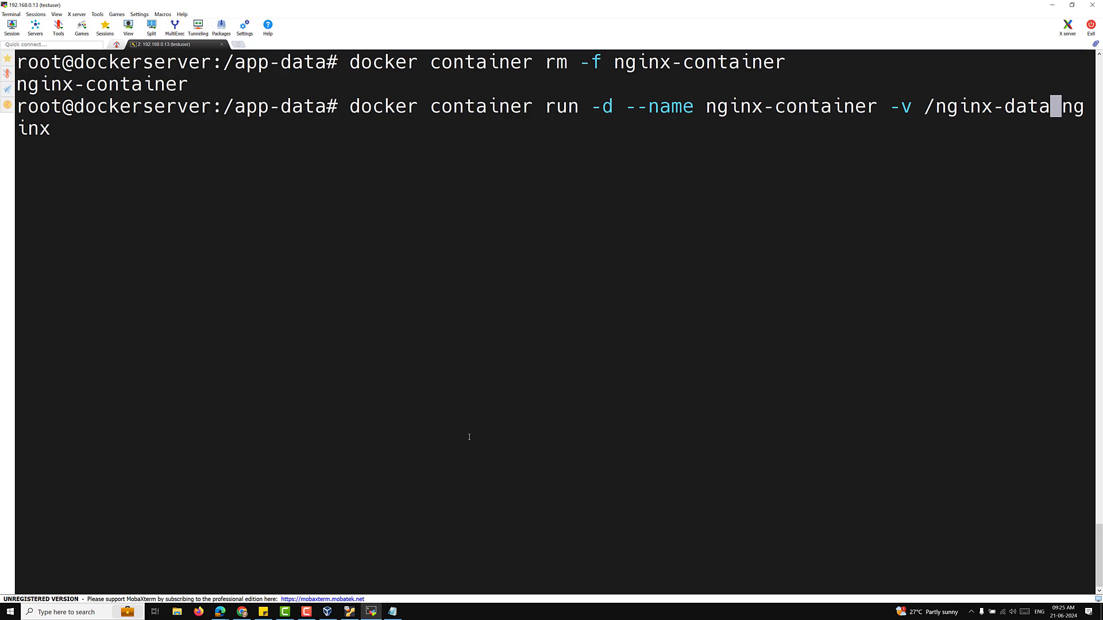
text(:/usr/share/)
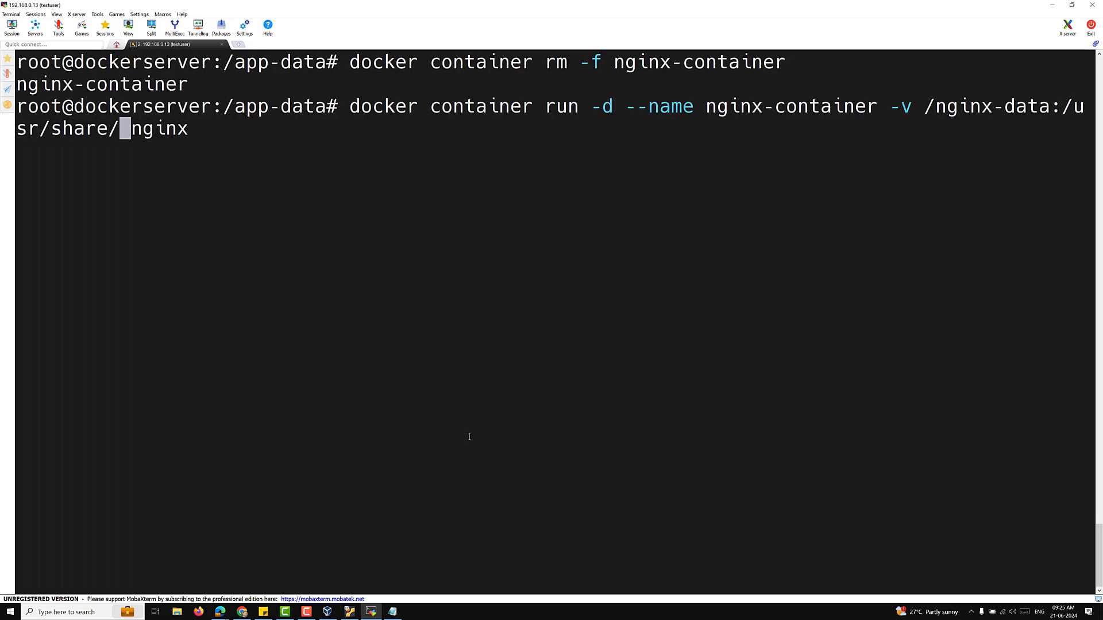
text(nginx/ht)
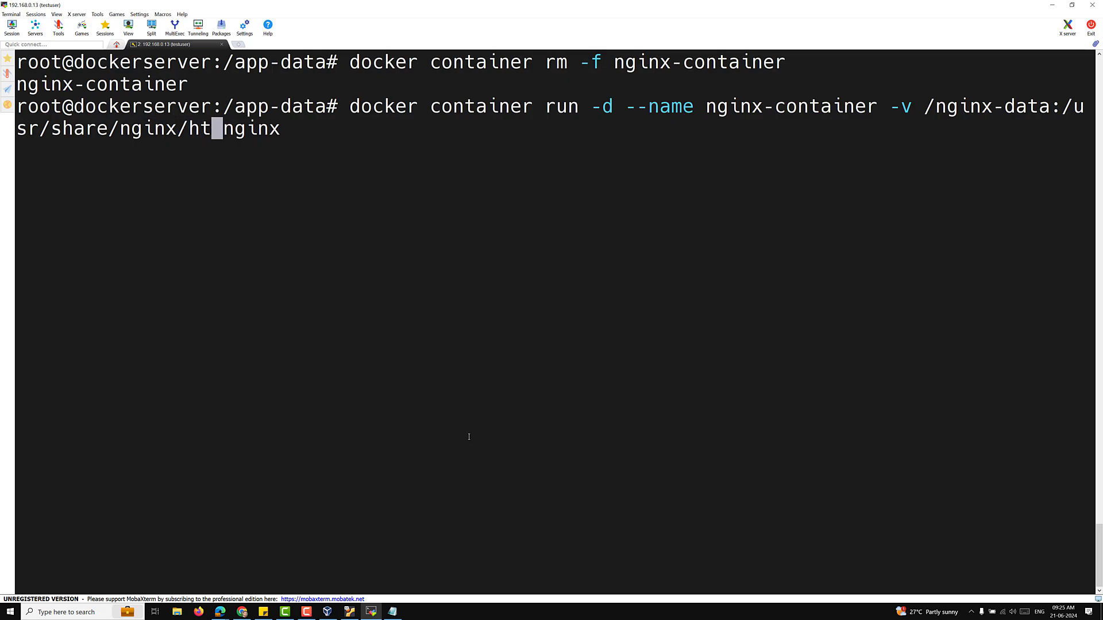
text(ml:)
text(ro)
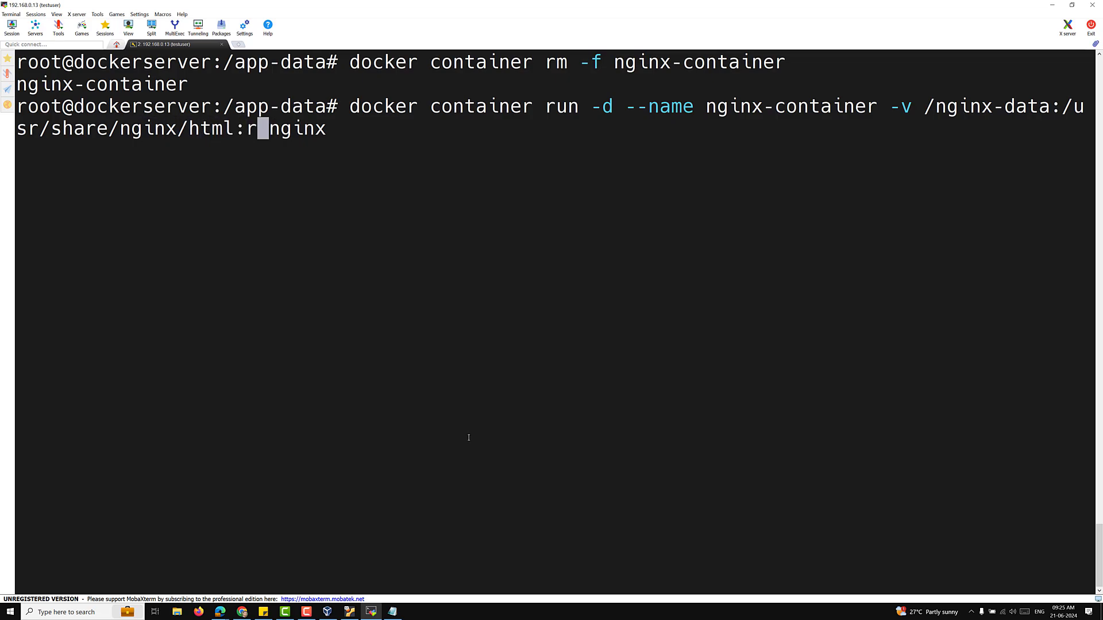
key(Return)
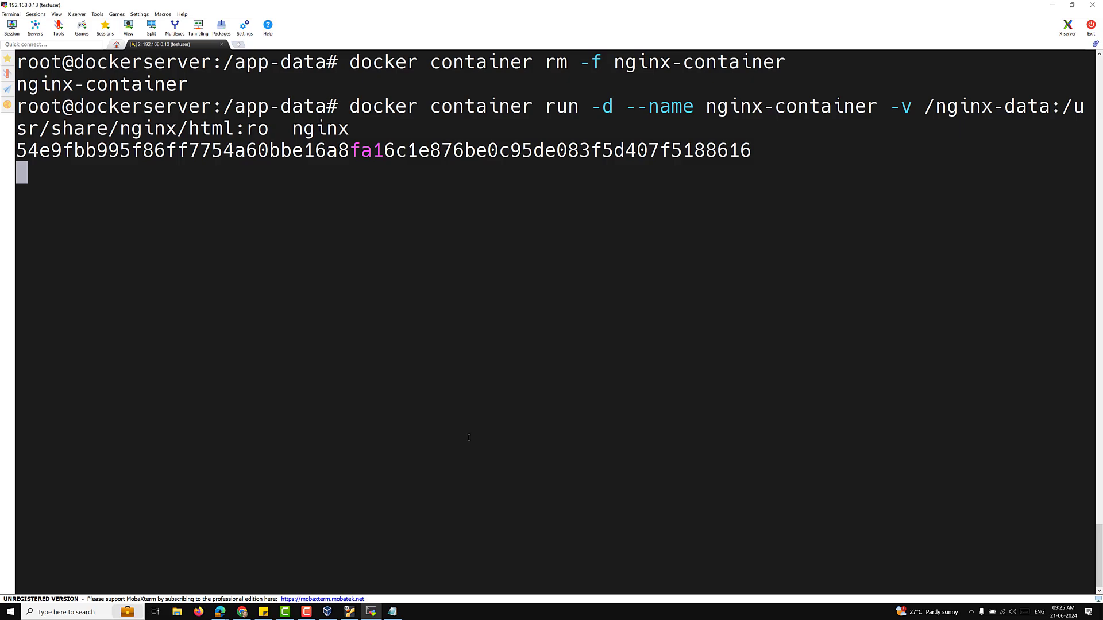
Request the web page of the new container with "curl 172.17.0.2".
text(curl )
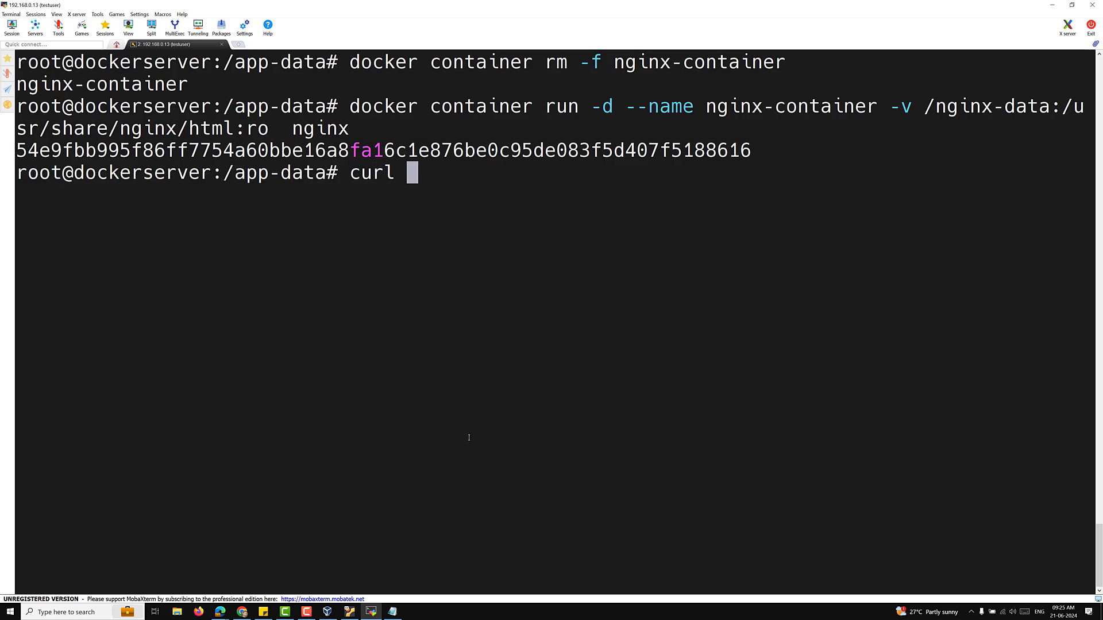
text(172.)
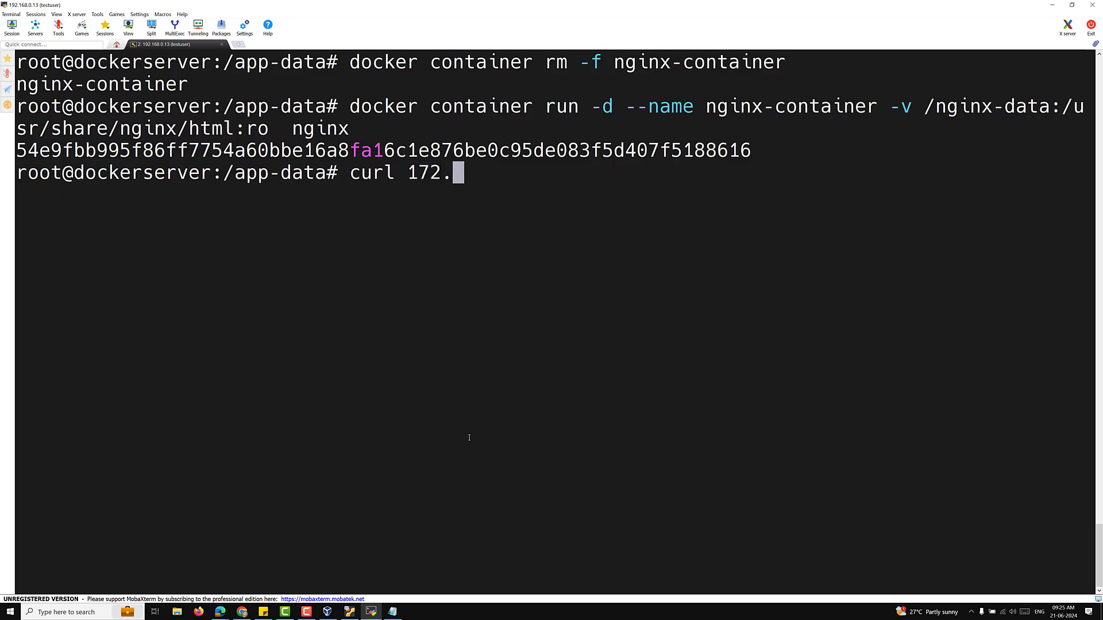
text(17.0.2)
key(Return)
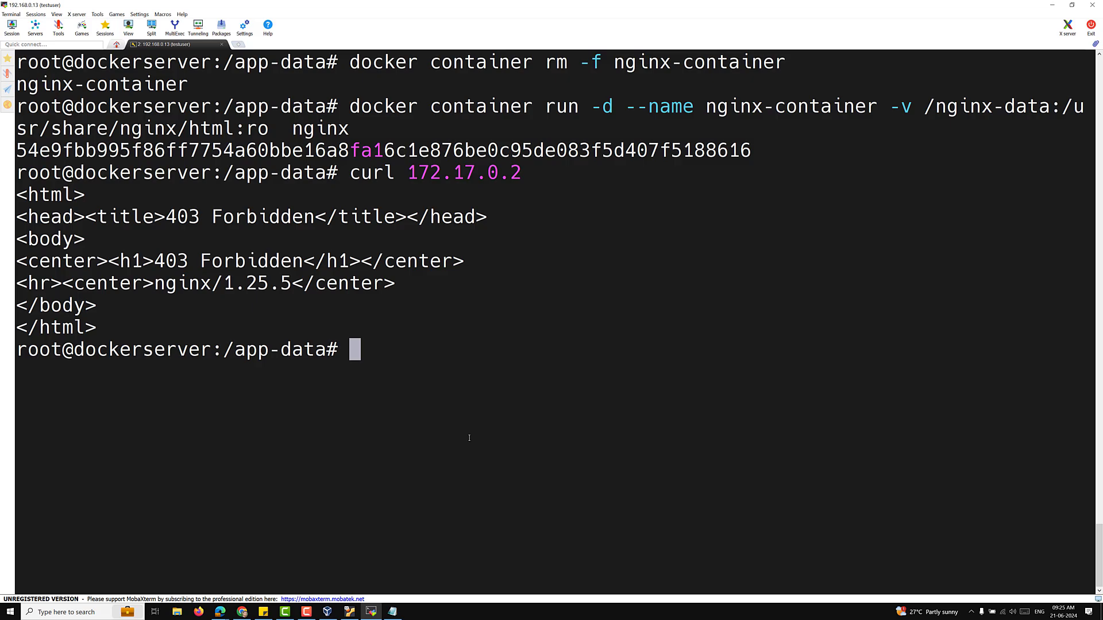
Go up to the root directory and from there into the nginx-data folder.
text(cd ..)
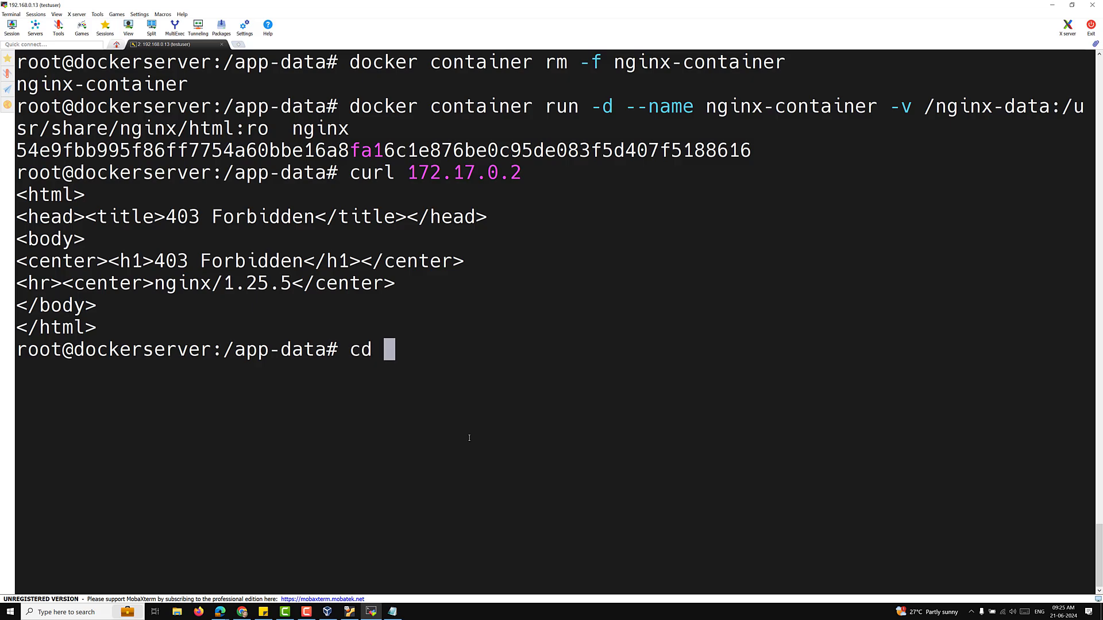
key(Return)
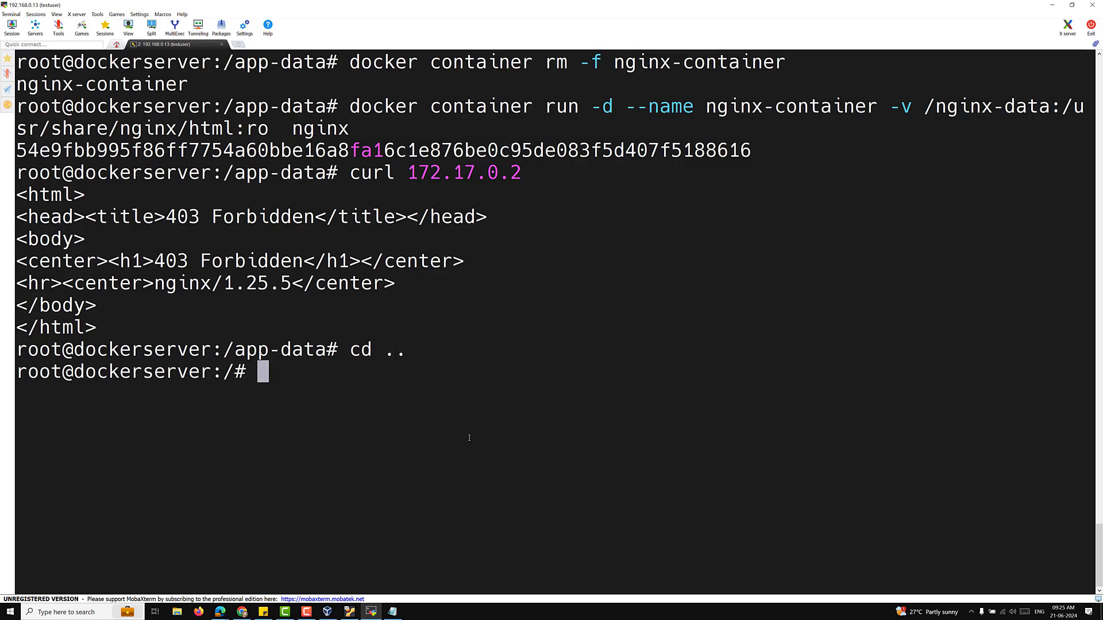
text(cd ng)
key(Tab)
key(Return)
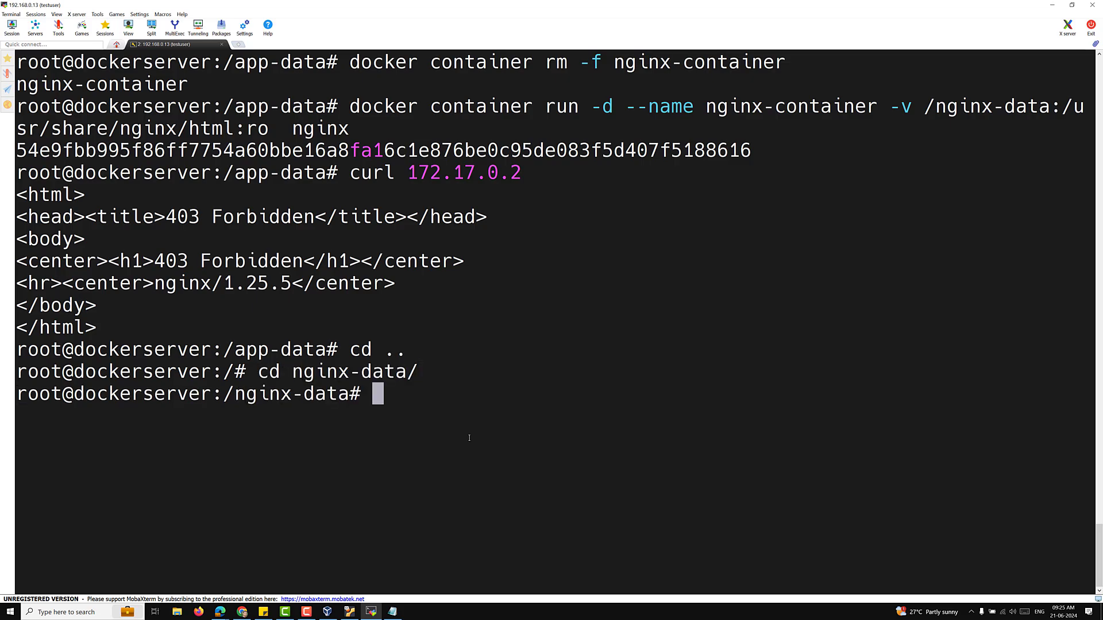
Create index.html in vi containing "<h1>Welcome to bind mount with v option</h1>", then save the file and quit the editor.
text(vi inde)
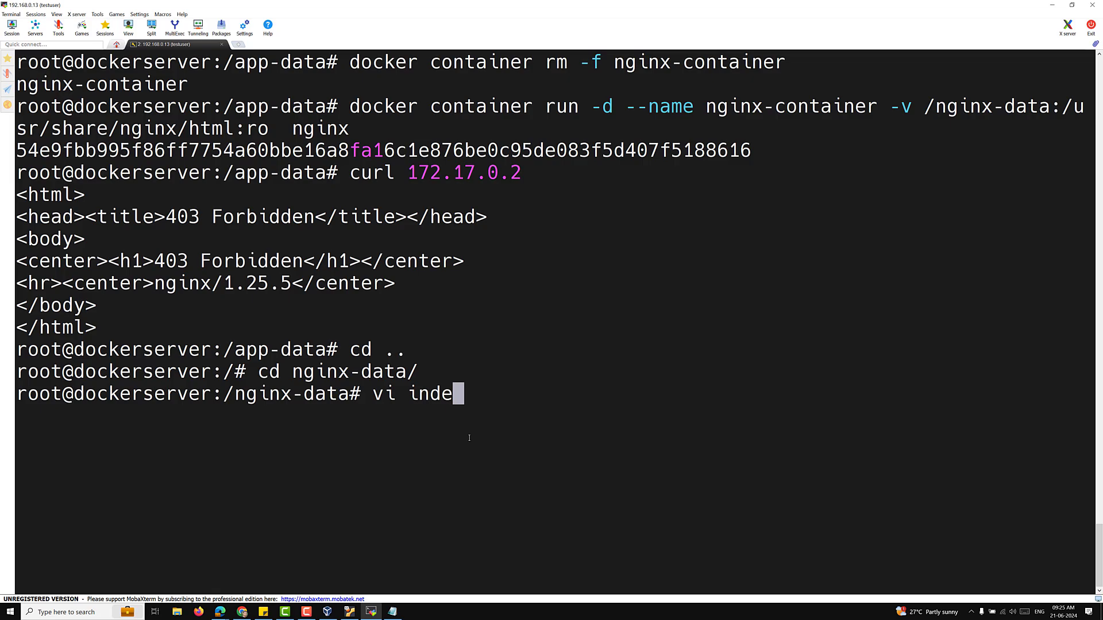
text(x.html)
key(Return)
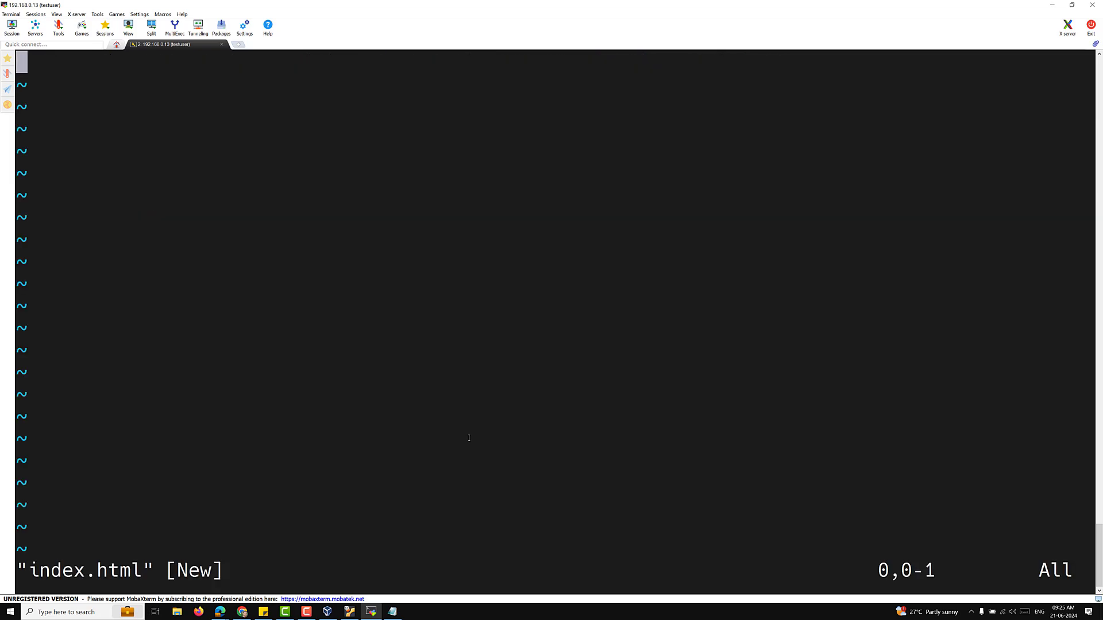
text(i)
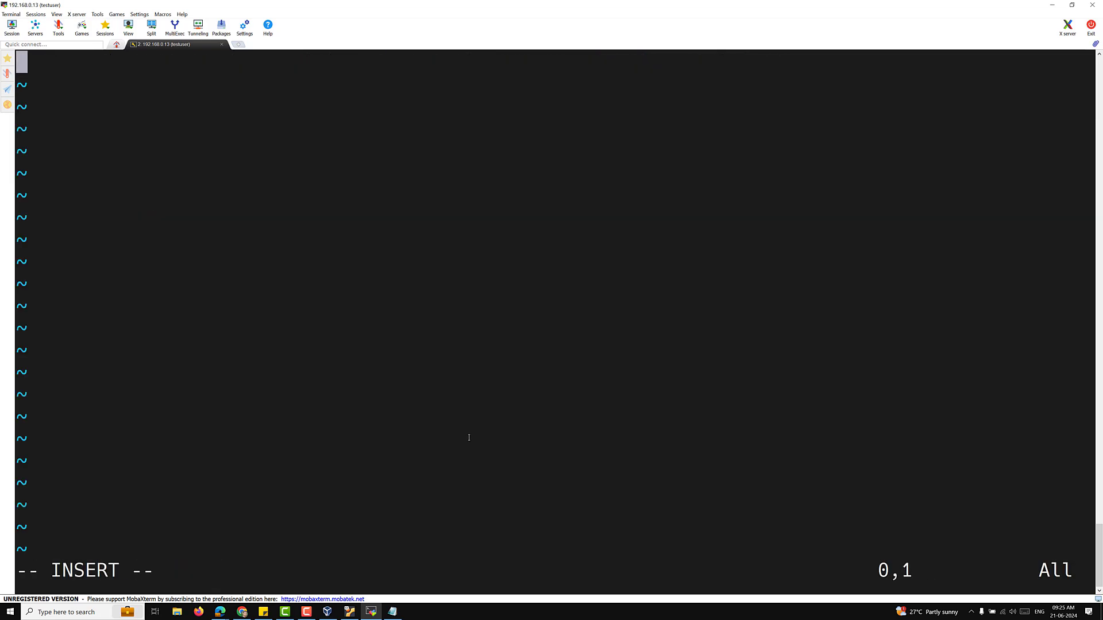
text(<h1>W)
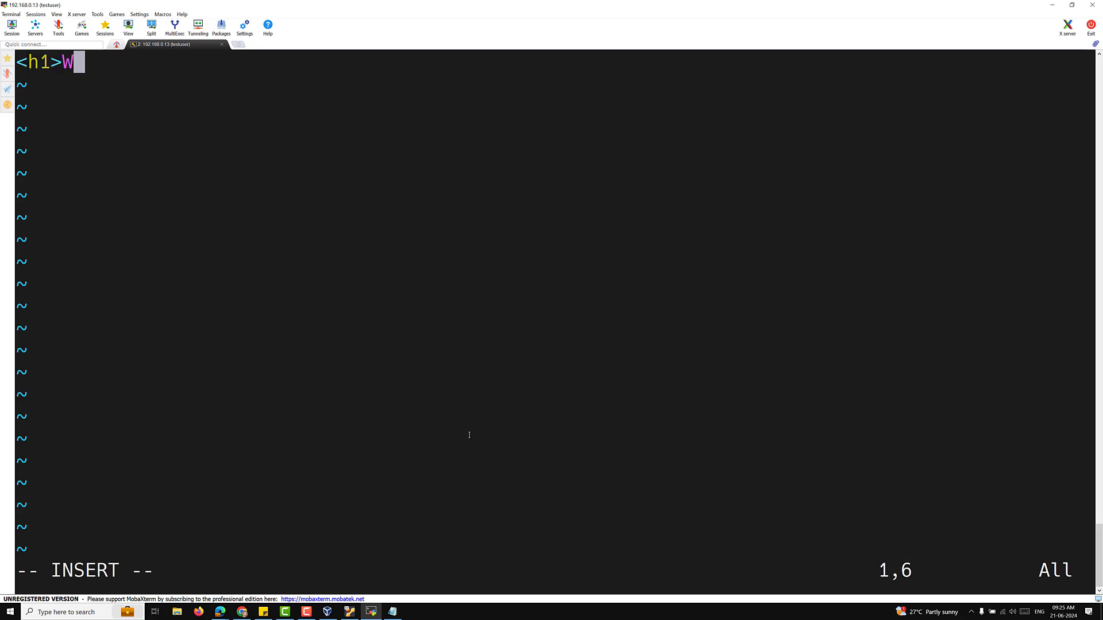
text(elcome to)
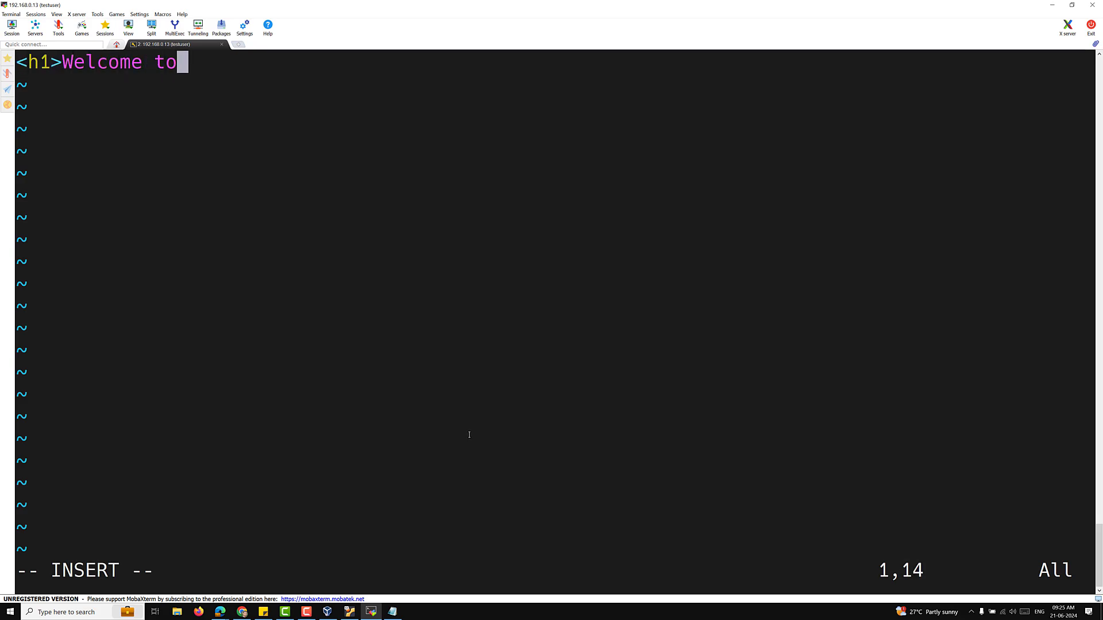
text( bind mount with )
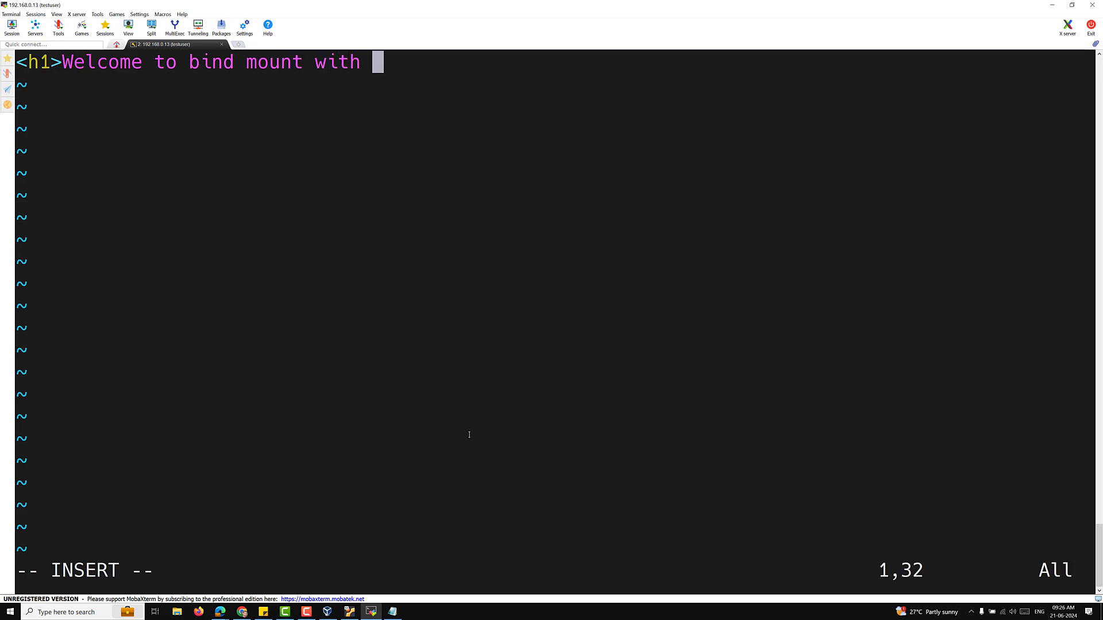
text(v option)
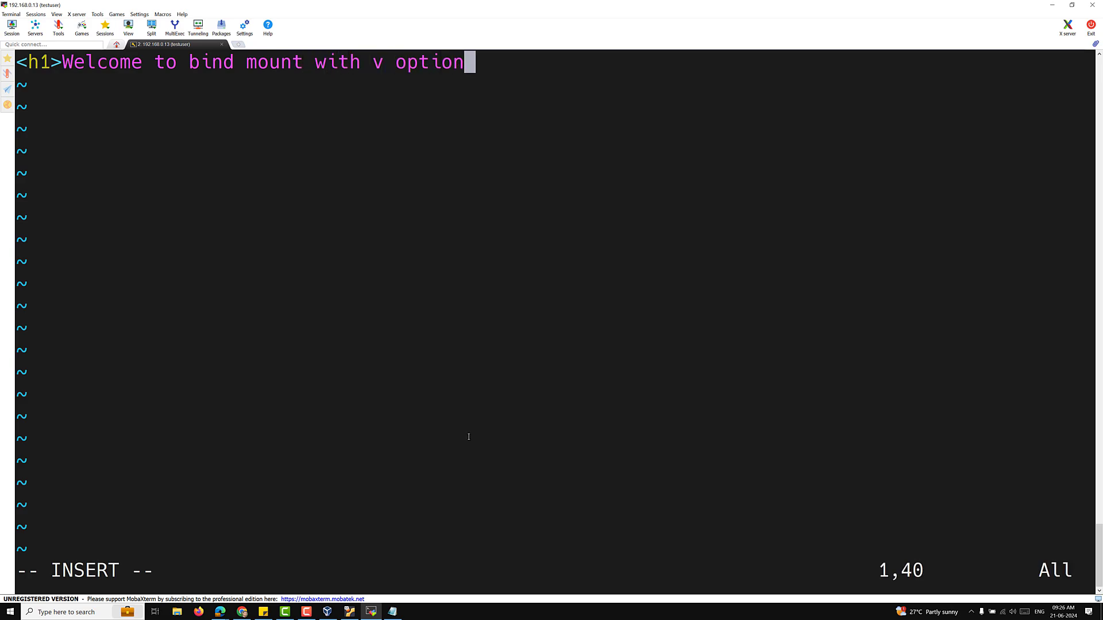
text(</h1>)
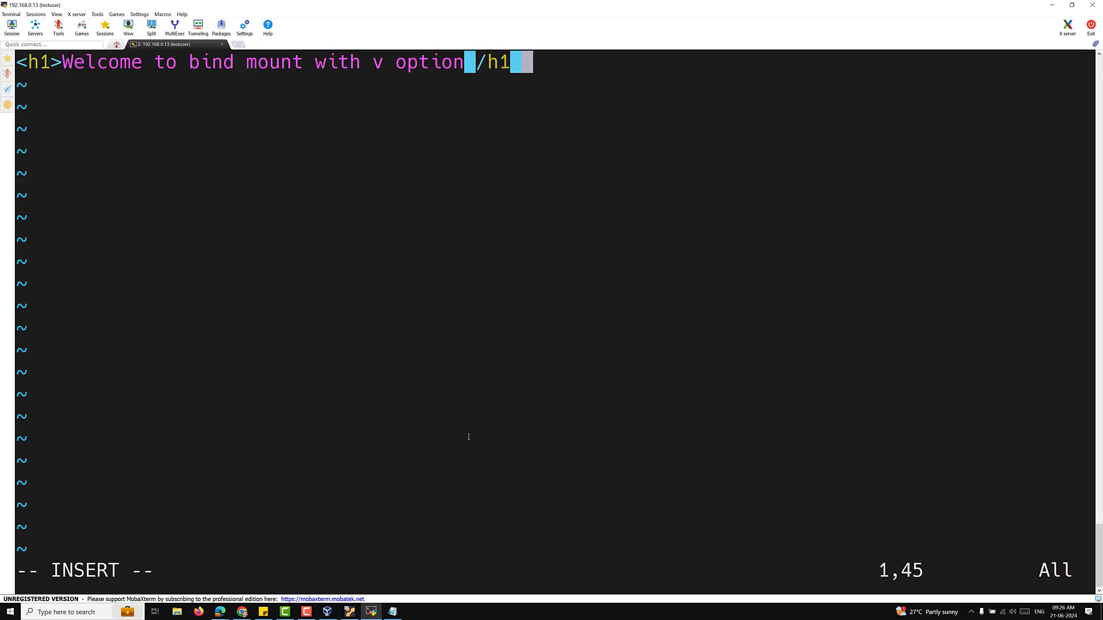
key(Escape)
text(:wq)
key(Return)
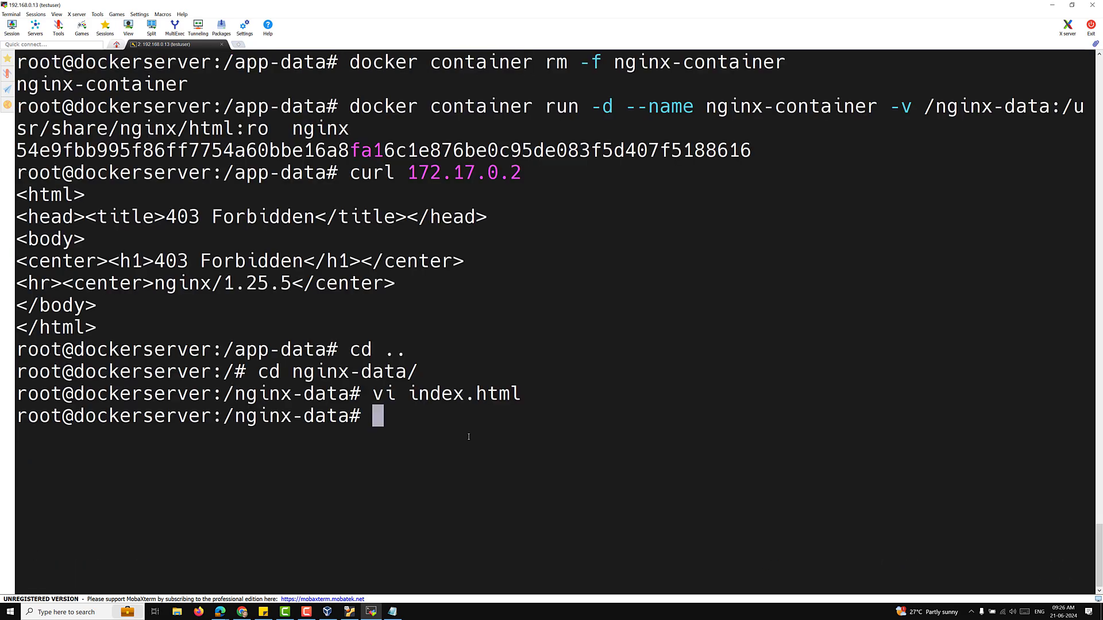
Rerun "curl 172.17.0.2" and compare the returned heading with the title of the earlier response.
key(Up)
key(Up)
key(Up)
key(Up)
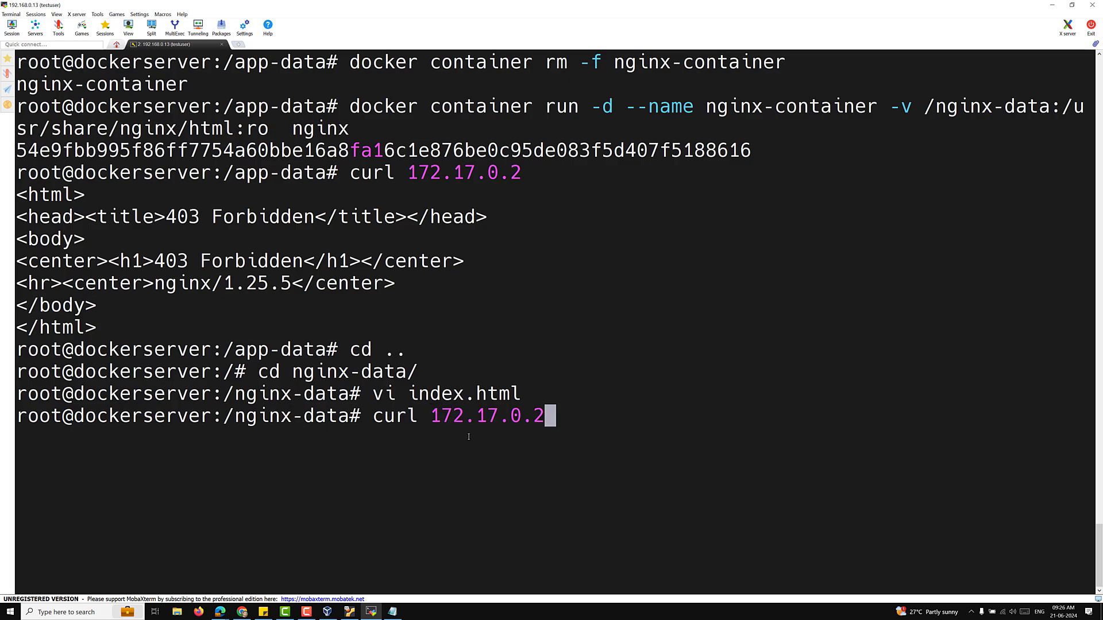
key(Return)
drag(58, 438, 469, 437)
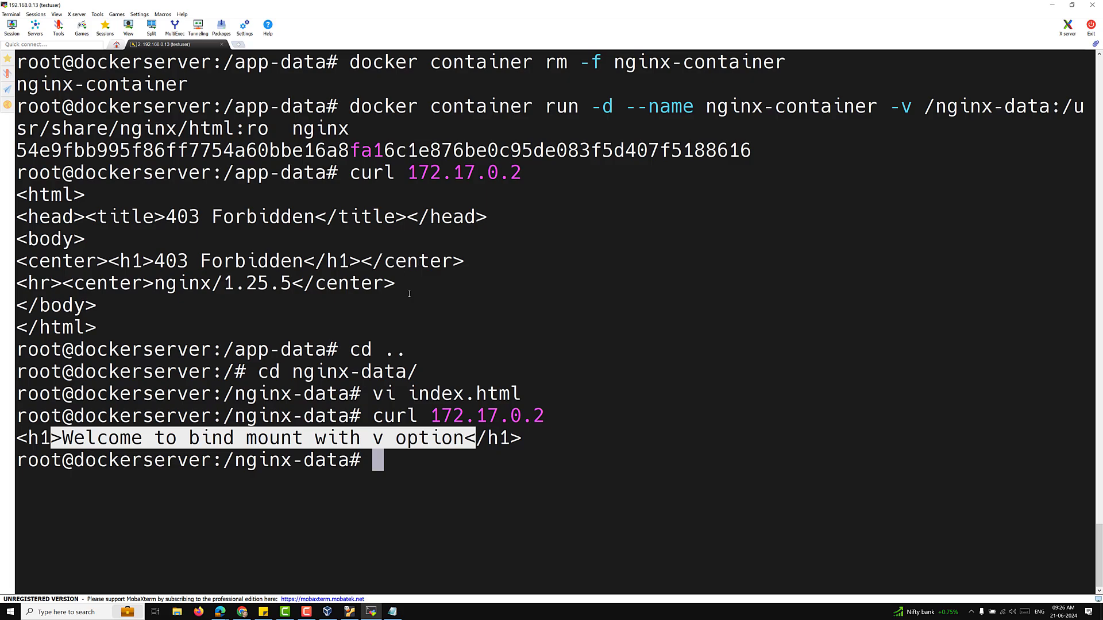
drag(147, 217, 371, 217)
click(380, 221)
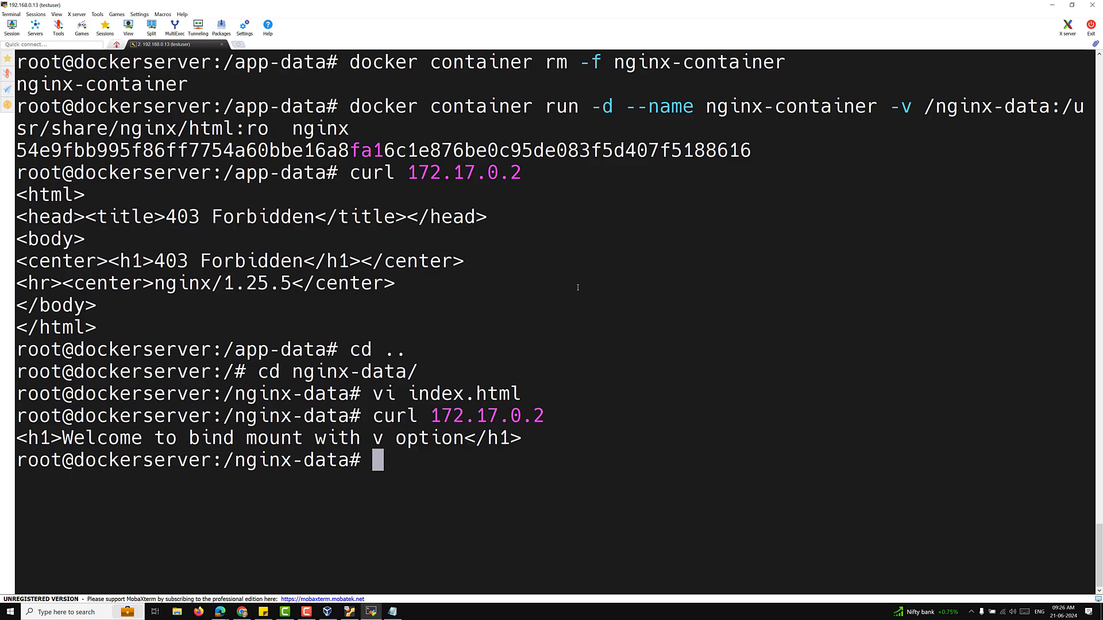